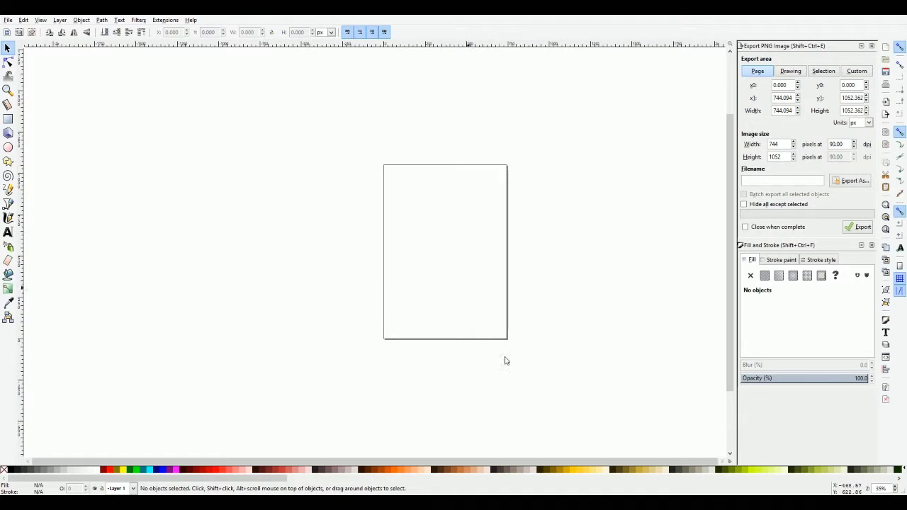
Try out the 3D Box tool on the page and delete the box it draws.
{"action": "left_click_drag", "start_coordinate": [272, 95], "coordinate": [577, 398]}
{"action": "left_click", "coordinate": [9, 133]}
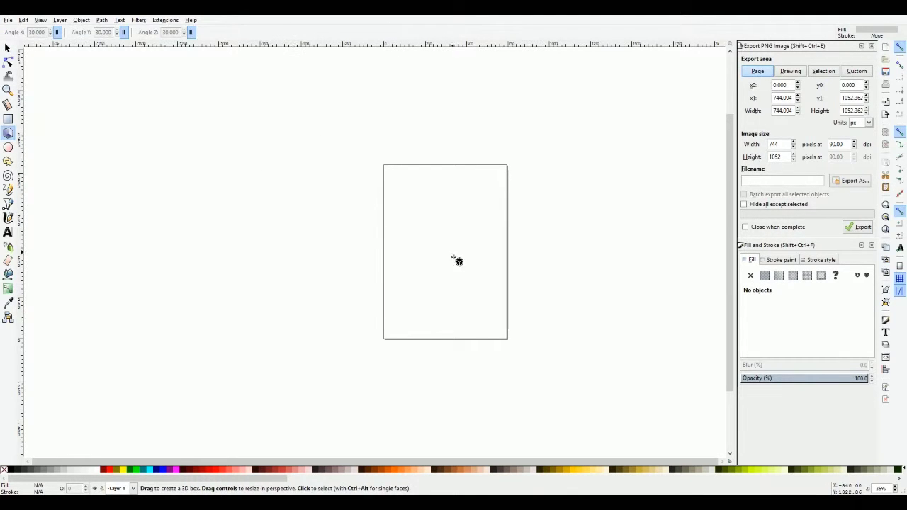
{"action": "left_click_drag", "start_coordinate": [458, 259], "coordinate": [473, 274]}
{"action": "scroll", "coordinate": [500, 310], "scroll_direction": "up", "scroll_amount": 3}
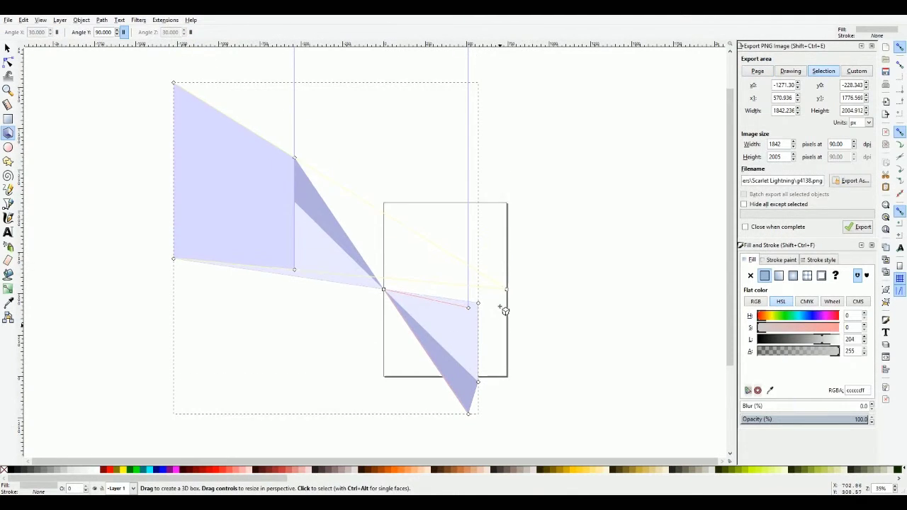
{"action": "scroll", "coordinate": [503, 310], "scroll_direction": "up", "scroll_amount": 3}
{"action": "scroll", "coordinate": [502, 309], "scroll_direction": "down", "scroll_amount": 7}
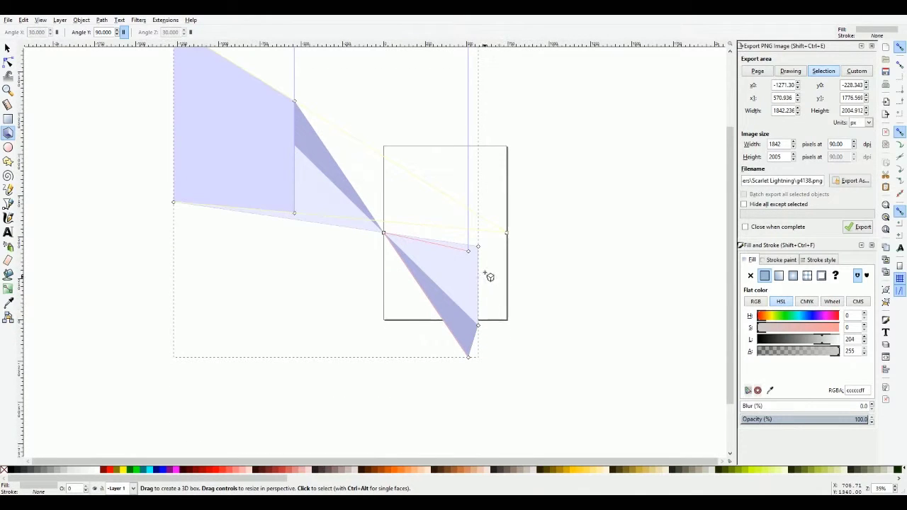
{"action": "scroll", "coordinate": [448, 236], "scroll_direction": "up", "scroll_amount": 2}
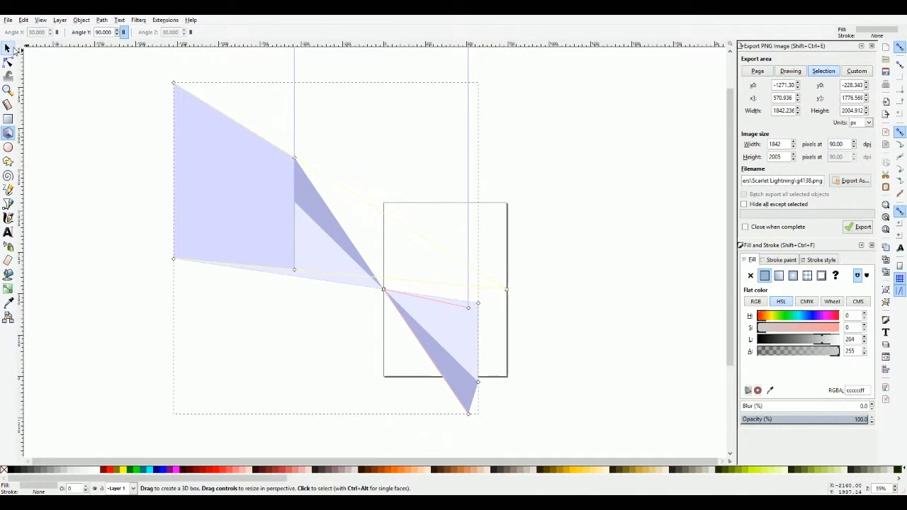
{"action": "key", "text": "Delete"}
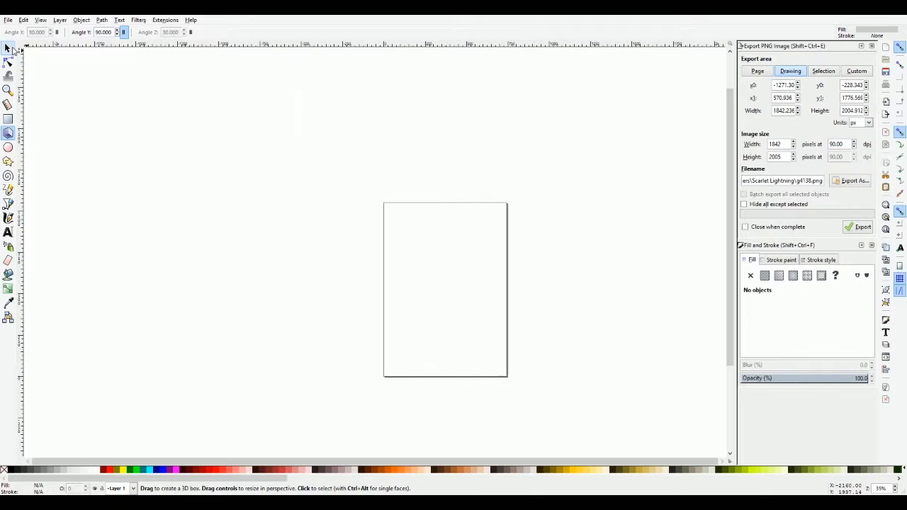
Draw a red rectangle over the upper part of the page and resize it to about 1471 by 800 px.
{"action": "left_click", "coordinate": [9, 119]}
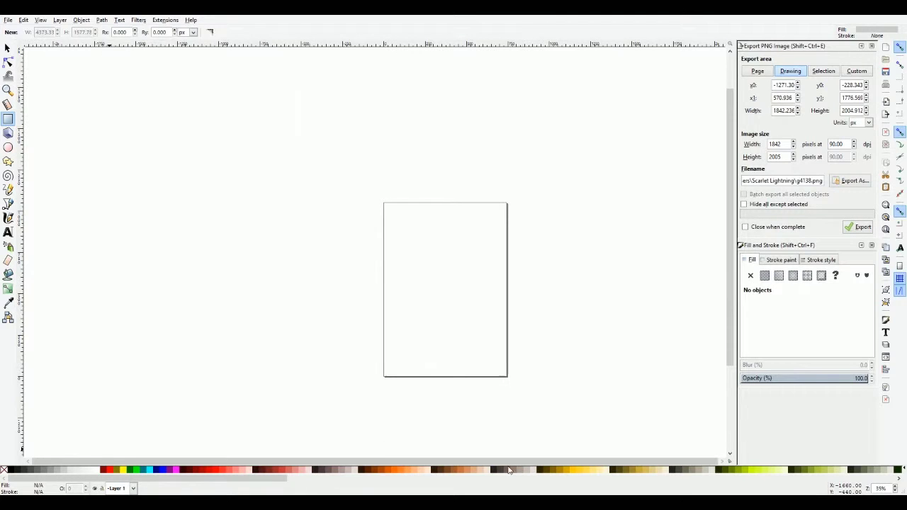
{"action": "left_click", "coordinate": [110, 470]}
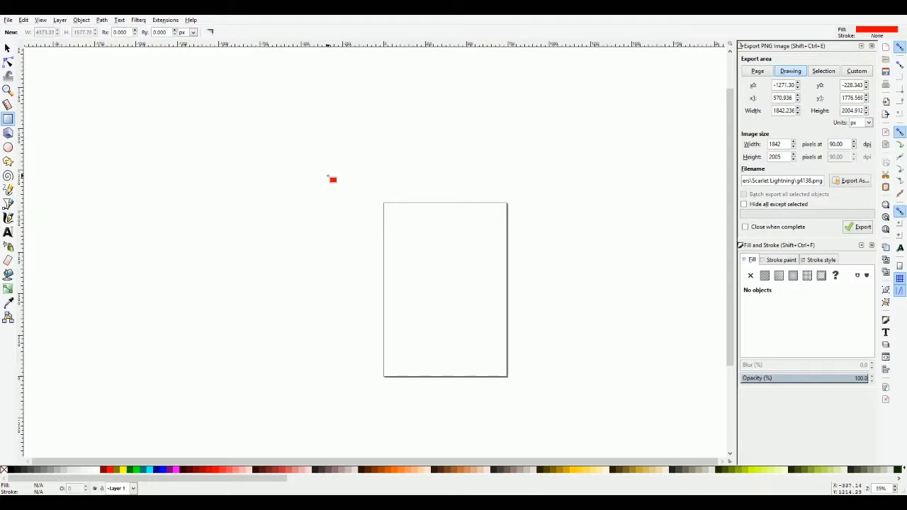
{"action": "mouse_move", "coordinate": [306, 165]}
{"action": "left_mouse_down"}
{"action": "mouse_move", "coordinate": [572, 316]}
{"action": "mouse_move", "coordinate": [556, 329]}
{"action": "mouse_move", "coordinate": [239, 272]}
{"action": "mouse_move", "coordinate": [417, 105]}
{"action": "mouse_move", "coordinate": [575, 318]}
{"action": "mouse_move", "coordinate": [586, 281]}
{"action": "mouse_move", "coordinate": [583, 320]}
{"action": "mouse_move", "coordinate": [563, 318]}
{"action": "mouse_move", "coordinate": [578, 318]}
{"action": "mouse_move", "coordinate": [567, 304]}
{"action": "mouse_move", "coordinate": [588, 366]}
{"action": "mouse_move", "coordinate": [454, 282]}
{"action": "mouse_move", "coordinate": [362, 196]}
{"action": "mouse_move", "coordinate": [295, 174]}
{"action": "mouse_move", "coordinate": [367, 224]}
{"action": "mouse_move", "coordinate": [333, 125]}
{"action": "mouse_move", "coordinate": [268, 125]}
{"action": "mouse_move", "coordinate": [326, 184]}
{"action": "mouse_move", "coordinate": [333, 173]}
{"action": "mouse_move", "coordinate": [370, 180]}
{"action": "mouse_move", "coordinate": [357, 170]}
{"action": "mouse_move", "coordinate": [351, 192]}
{"action": "mouse_move", "coordinate": [433, 248]}
{"action": "mouse_move", "coordinate": [425, 248]}
{"action": "mouse_move", "coordinate": [460, 245]}
{"action": "mouse_move", "coordinate": [413, 216]}
{"action": "mouse_move", "coordinate": [566, 295]}
{"action": "mouse_move", "coordinate": [582, 207]}
{"action": "mouse_move", "coordinate": [585, 237]}
{"action": "mouse_move", "coordinate": [566, 304]}
{"action": "mouse_move", "coordinate": [529, 348]}
{"action": "mouse_move", "coordinate": [389, 206]}
{"action": "mouse_move", "coordinate": [573, 348]}
{"action": "mouse_move", "coordinate": [511, 279]}
{"action": "mouse_move", "coordinate": [531, 300]}
{"action": "mouse_move", "coordinate": [383, 196]}
{"action": "mouse_move", "coordinate": [428, 245]}
{"action": "mouse_move", "coordinate": [373, 204]}
{"action": "mouse_move", "coordinate": [395, 224]}
{"action": "mouse_move", "coordinate": [279, 216]}
{"action": "mouse_move", "coordinate": [292, 126]}
{"action": "mouse_move", "coordinate": [398, 185]}
{"action": "mouse_move", "coordinate": [395, 198]}
{"action": "mouse_move", "coordinate": [491, 316]}
{"action": "mouse_move", "coordinate": [593, 301]}
{"action": "left_mouse_up"}
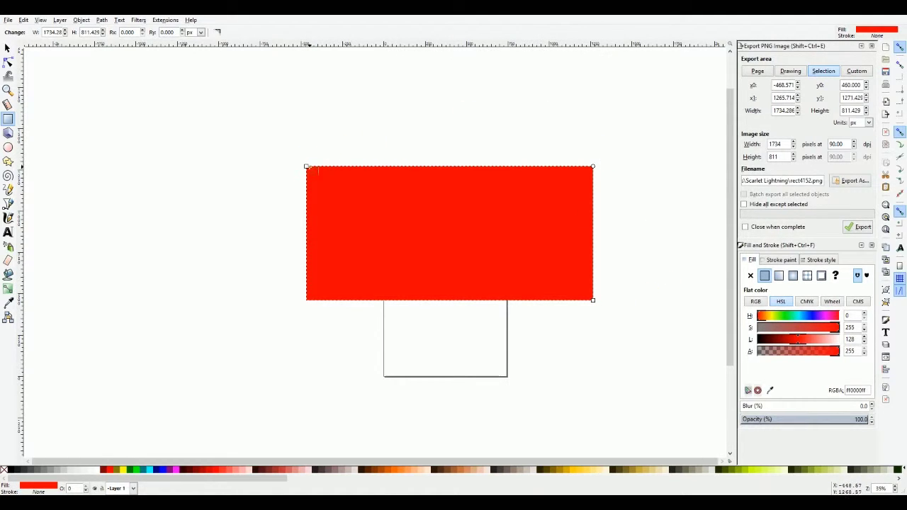
{"action": "left_click_drag", "start_coordinate": [306, 167], "coordinate": [328, 174]}
{"action": "left_click_drag", "start_coordinate": [593, 302], "coordinate": [574, 308]}
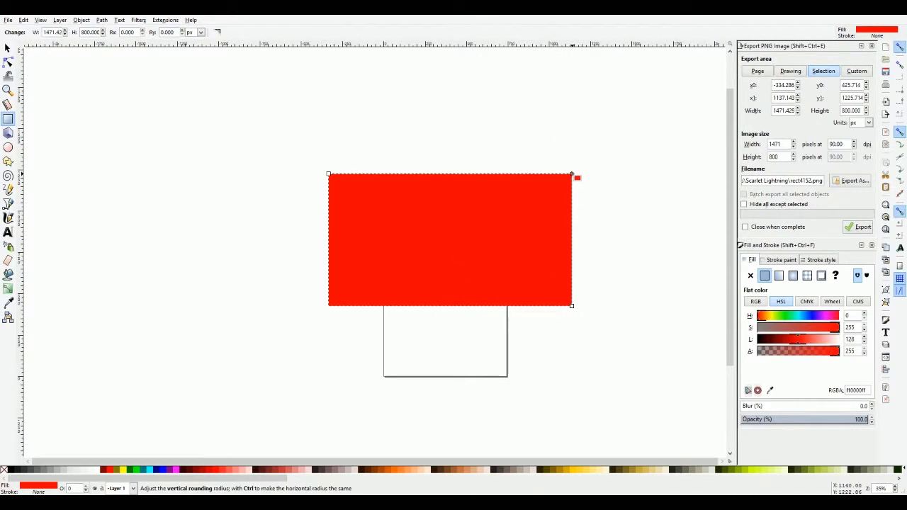
Try different corner roundings on the red rectangle and settle on a vertical radius of about 91 px.
{"action": "left_click_drag", "start_coordinate": [571, 175], "coordinate": [572, 241]}
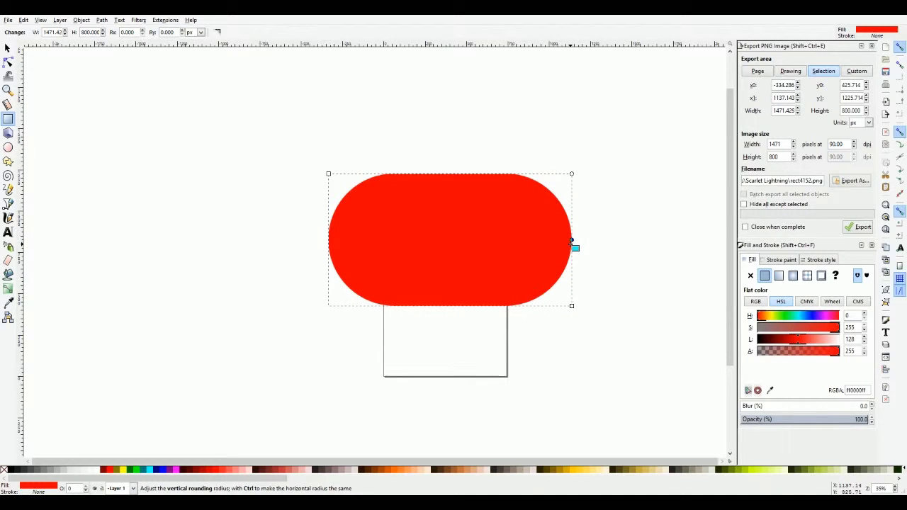
{"action": "left_click_drag", "start_coordinate": [571, 241], "coordinate": [578, 175]}
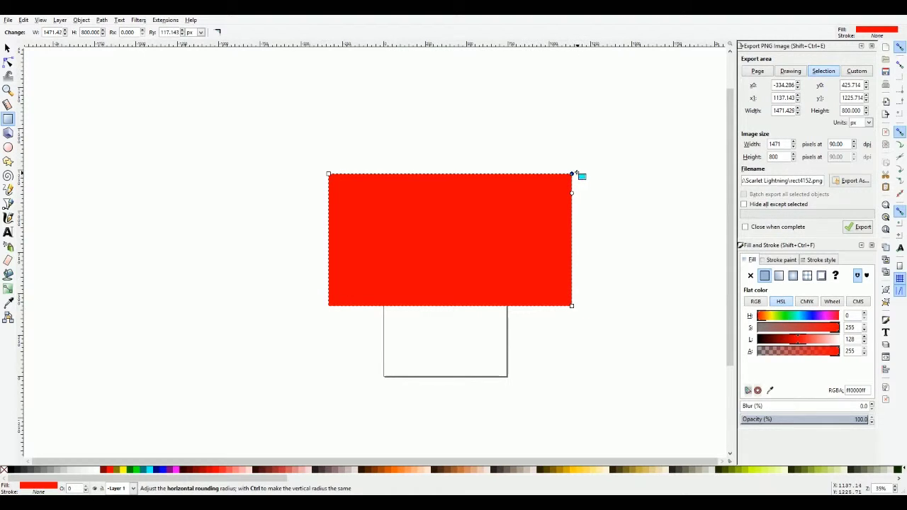
{"action": "left_click_drag", "start_coordinate": [576, 172], "coordinate": [580, 176]}
{"action": "left_click_drag", "start_coordinate": [572, 174], "coordinate": [571, 220]}
{"action": "left_click_drag", "start_coordinate": [536, 174], "coordinate": [588, 173]}
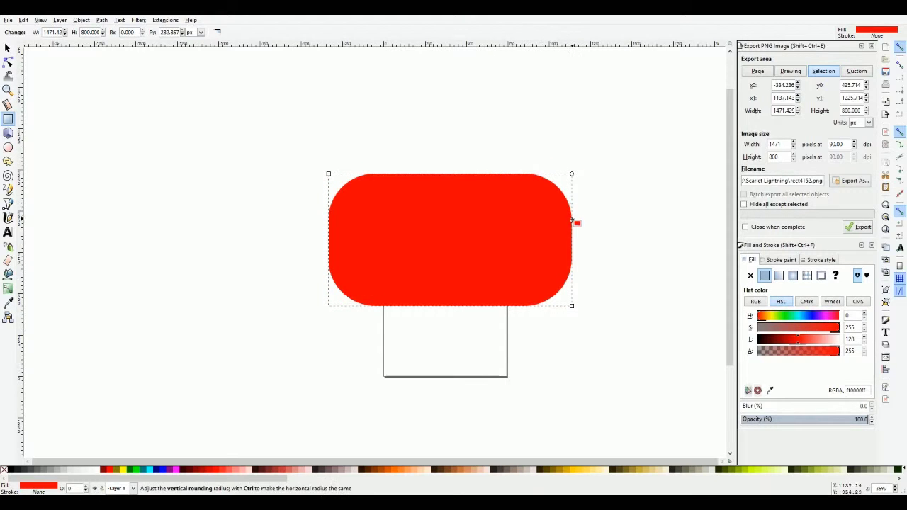
{"action": "left_click_drag", "start_coordinate": [571, 220], "coordinate": [571, 188]}
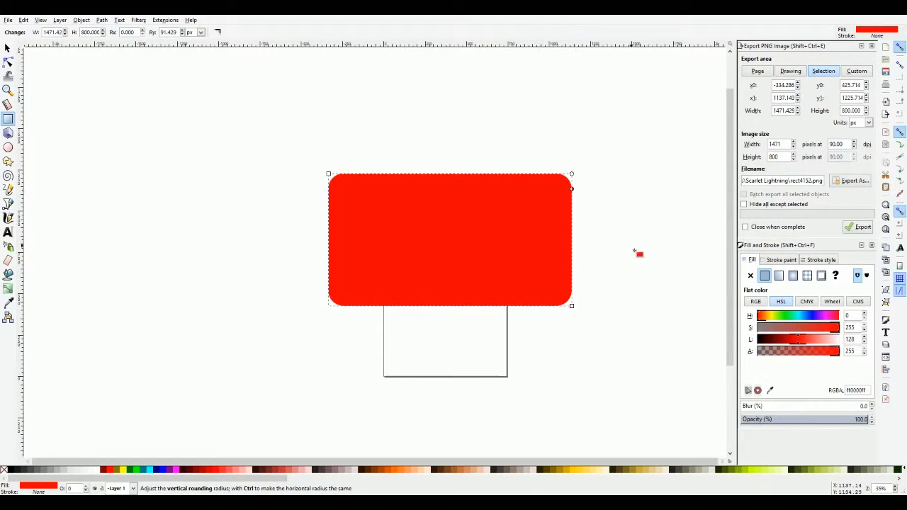
Convert the rounded red rectangle to an editable path.
{"action": "left_click", "coordinate": [8, 64]}
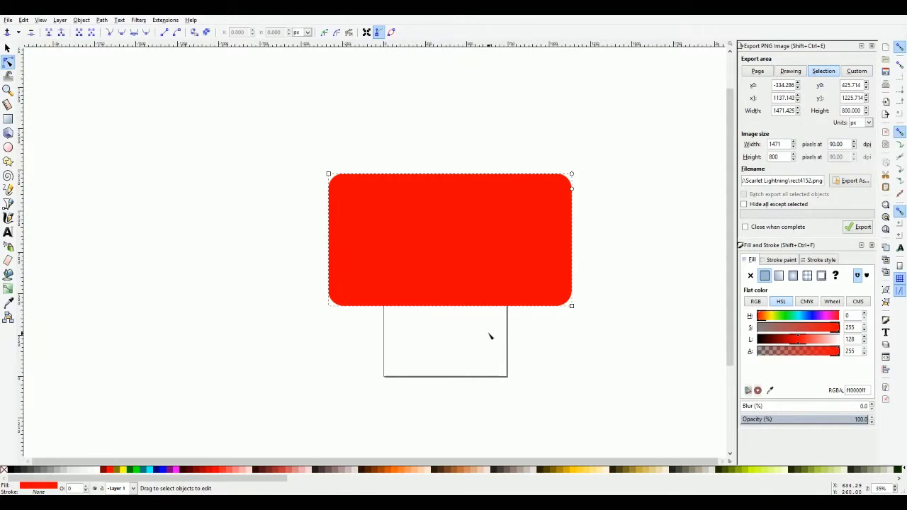
{"action": "left_click", "coordinate": [8, 48]}
{"action": "left_click", "coordinate": [8, 63]}
{"action": "left_click", "coordinate": [8, 120]}
{"action": "left_click", "coordinate": [9, 51]}
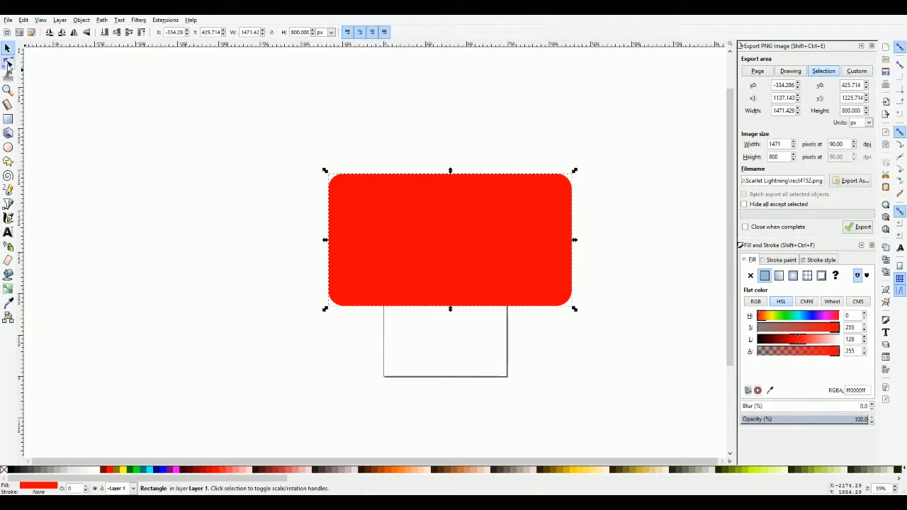
{"action": "left_click", "coordinate": [9, 64]}
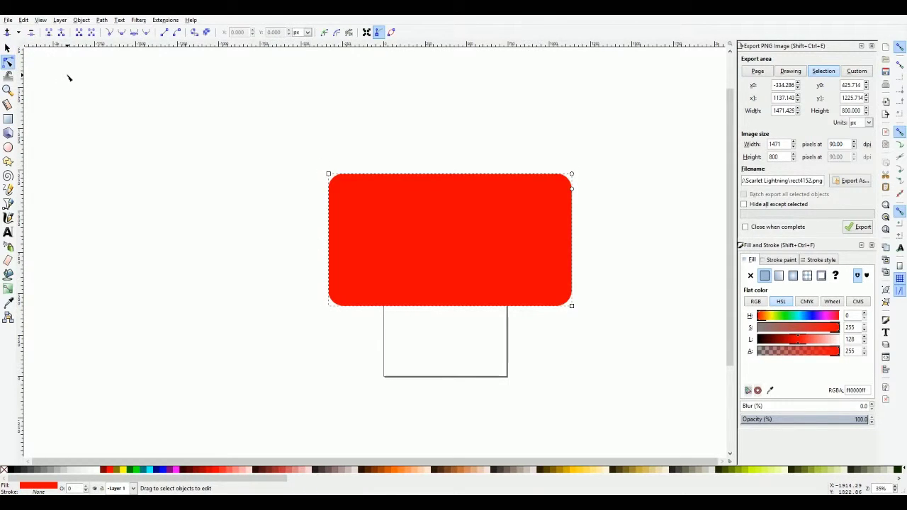
{"action": "left_click", "coordinate": [199, 32]}
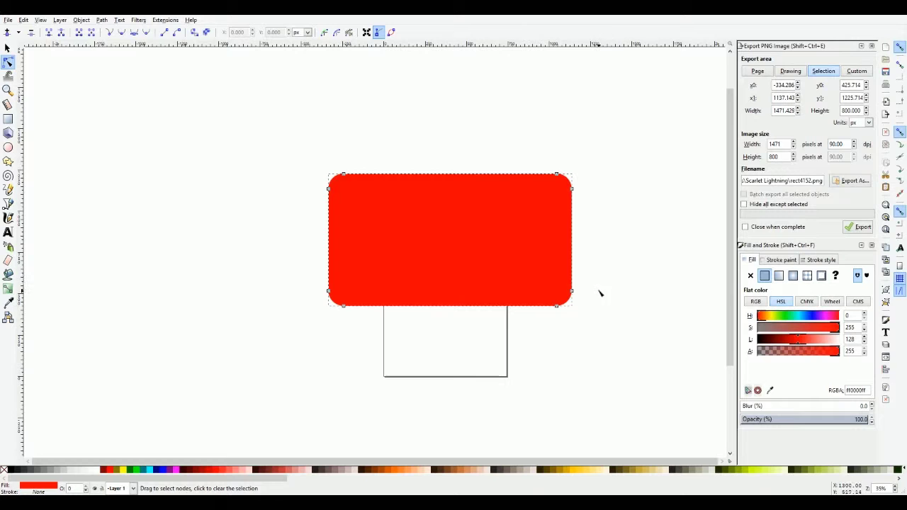
Flatten the curve of the path's top-left corner by moving the curve handle of its upper node.
{"action": "left_click", "coordinate": [343, 174]}
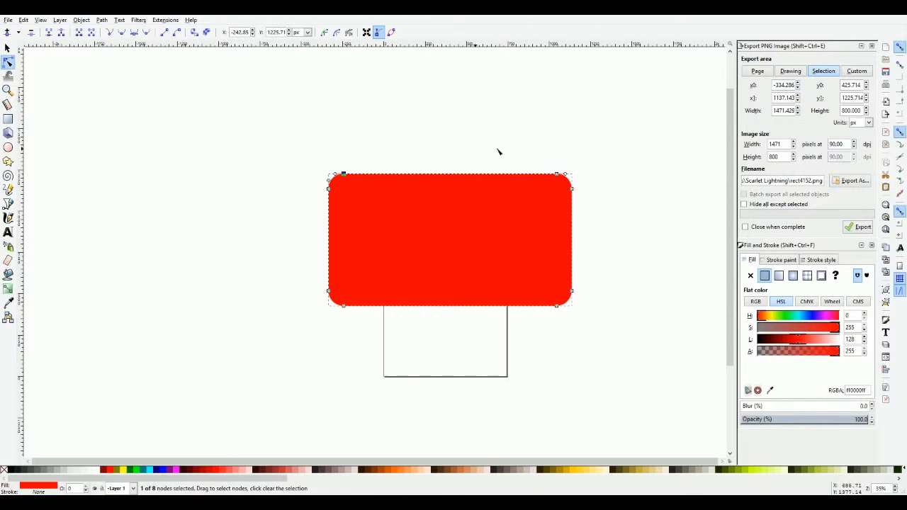
{"action": "left_click", "coordinate": [556, 174]}
{"action": "scroll", "coordinate": [600, 218], "scroll_direction": "up", "scroll_amount": 5}
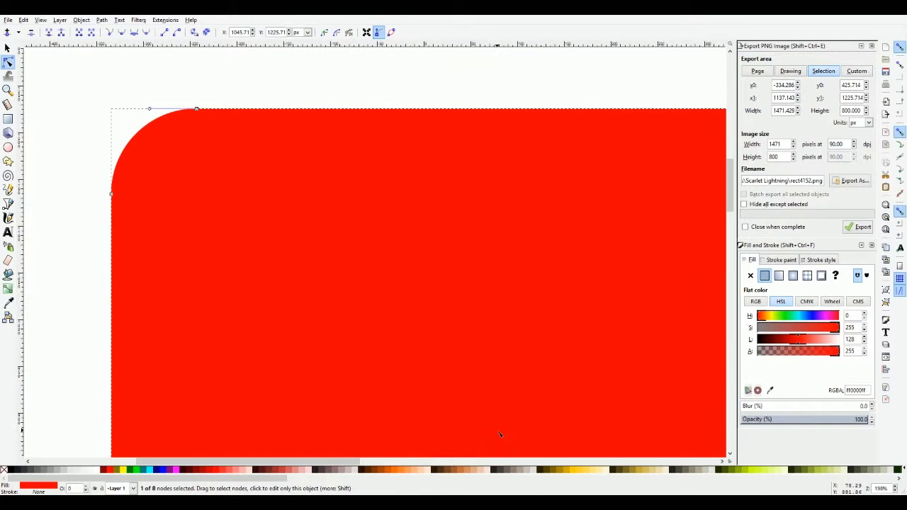
{"action": "scroll", "coordinate": [508, 465], "scroll_direction": "left", "scroll_amount": 4}
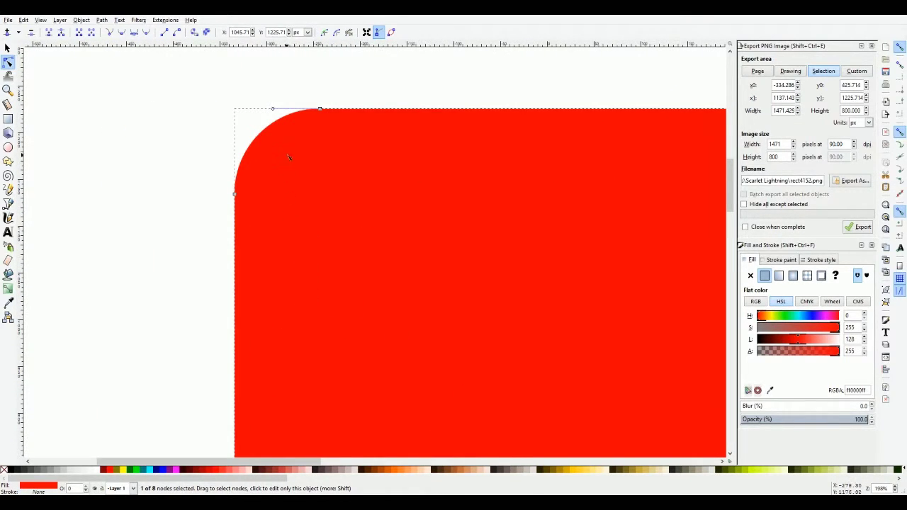
{"action": "left_click", "coordinate": [319, 108]}
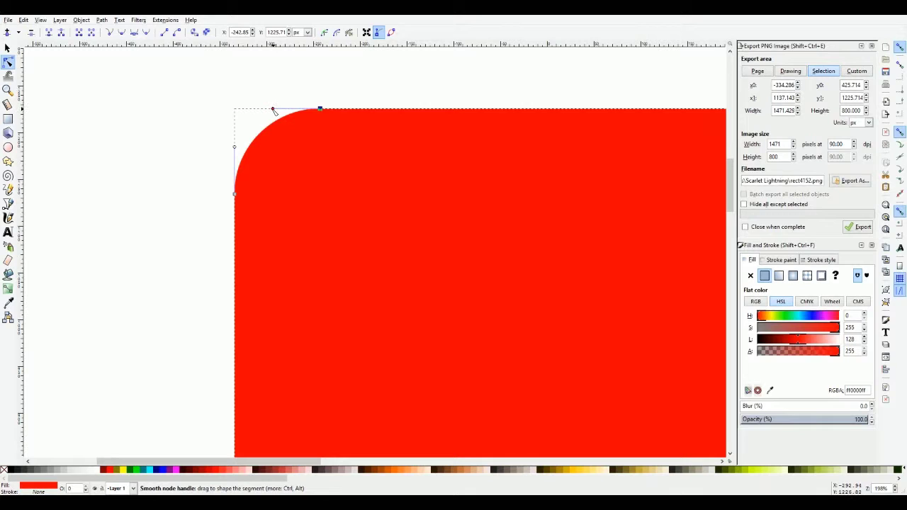
{"action": "left_click_drag", "start_coordinate": [273, 109], "coordinate": [297, 126]}
{"action": "mouse_move", "coordinate": [353, 120]}
{"action": "left_mouse_down"}
{"action": "mouse_move", "coordinate": [296, 146]}
{"action": "mouse_move", "coordinate": [360, 71]}
{"action": "mouse_move", "coordinate": [385, 69]}
{"action": "mouse_move", "coordinate": [458, 126]}
{"action": "mouse_move", "coordinate": [463, 121]}
{"action": "mouse_move", "coordinate": [432, 167]}
{"action": "mouse_move", "coordinate": [330, 130]}
{"action": "left_mouse_up"}
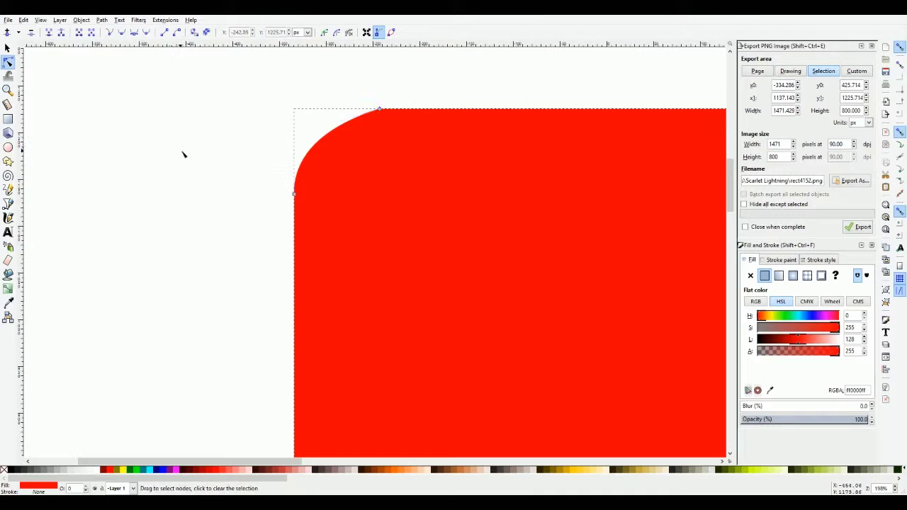
Reselect the top-left corner's upper node and pull out its top-edge handle to bulge the edge upward.
{"action": "left_click", "coordinate": [183, 155]}
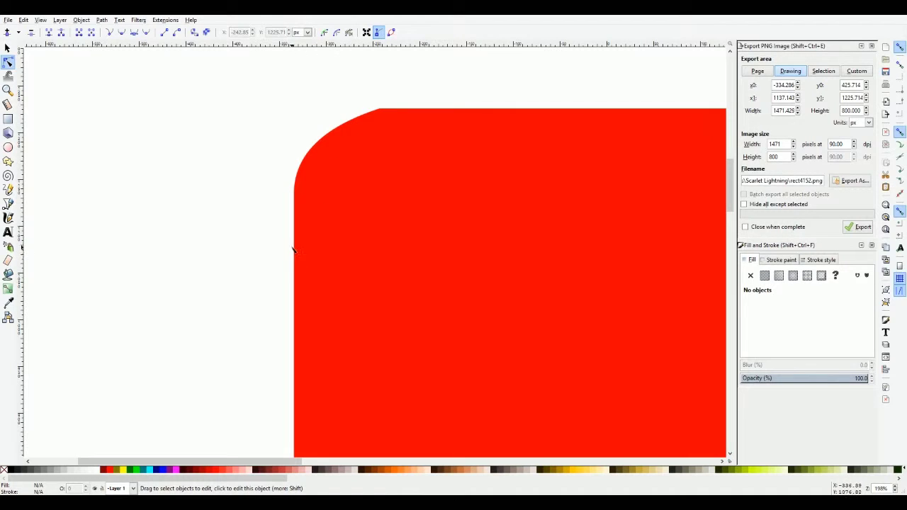
{"action": "left_click", "coordinate": [351, 132]}
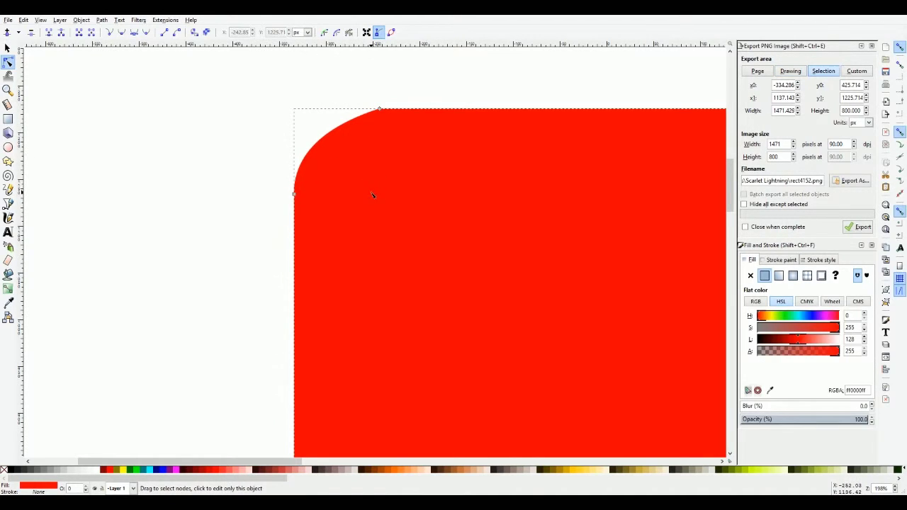
{"action": "left_click_drag", "start_coordinate": [330, 79], "coordinate": [411, 122]}
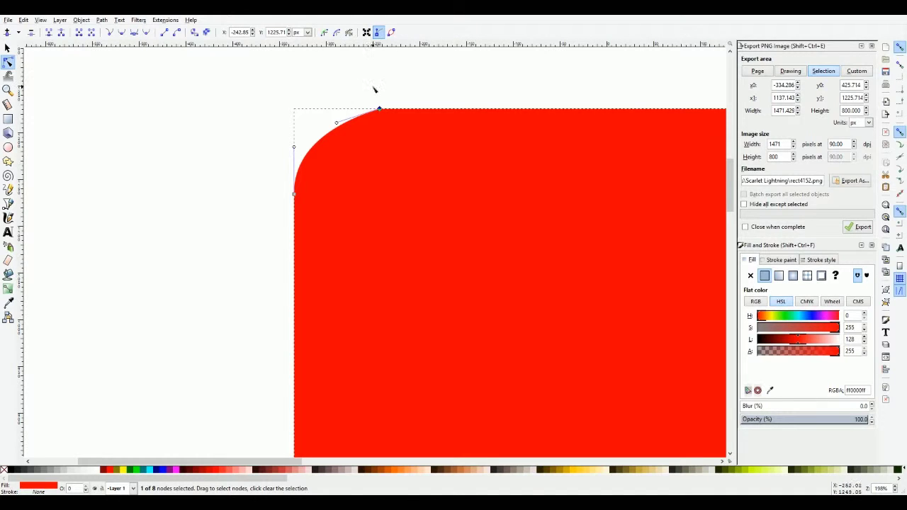
{"action": "left_click_drag", "start_coordinate": [411, 117], "coordinate": [413, 111]}
{"action": "scroll", "coordinate": [532, 141], "scroll_direction": "down", "scroll_amount": 1}
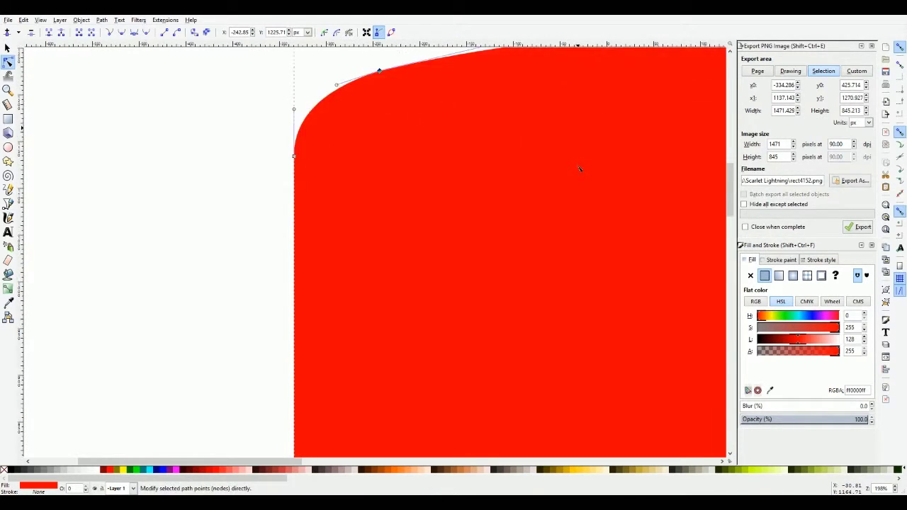
{"action": "scroll", "coordinate": [644, 163], "scroll_direction": "up", "scroll_amount": 5}
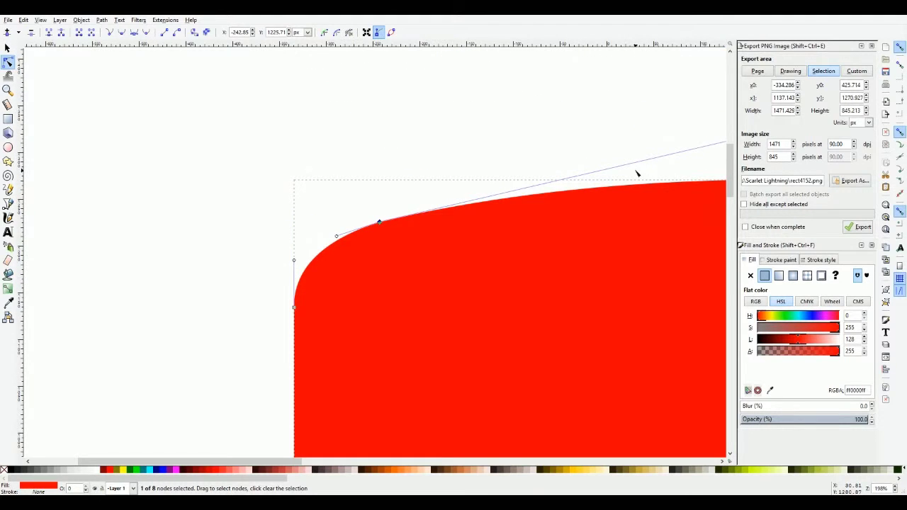
Shorten the node's top-edge handle to about 43 px, reselect the node, and extend the handle again up and away from it.
{"action": "key", "text": "minus"}
{"action": "left_click_drag", "start_coordinate": [661, 166], "coordinate": [401, 219]}
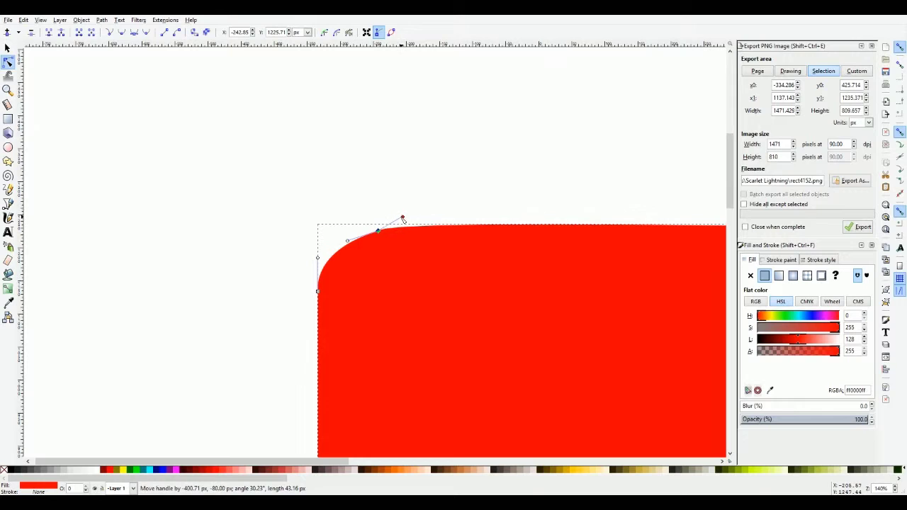
{"action": "scroll", "coordinate": [496, 198], "scroll_direction": "down", "scroll_amount": 1}
{"action": "key", "text": "plus"}
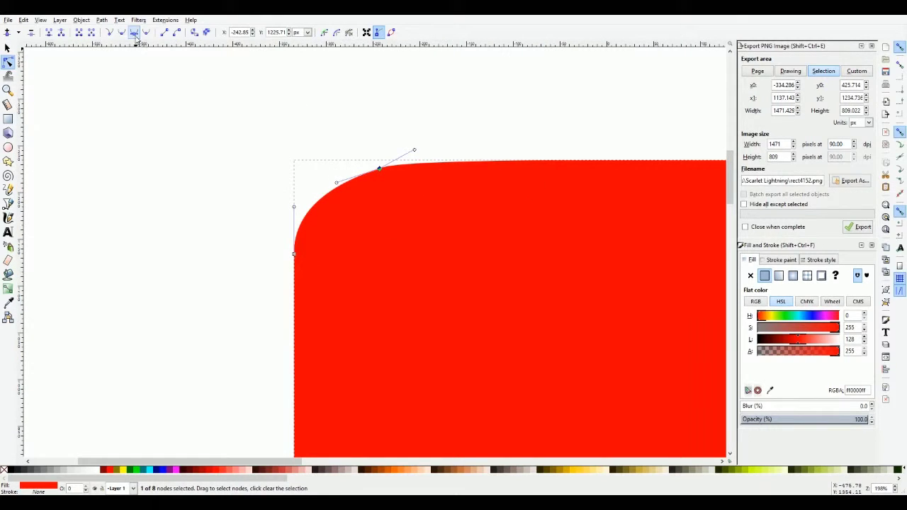
{"action": "left_click", "coordinate": [415, 150]}
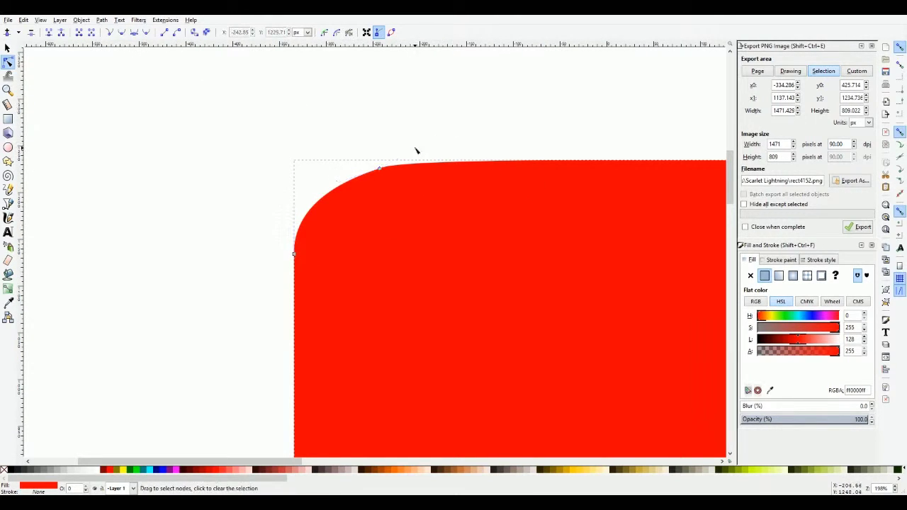
{"action": "left_click", "coordinate": [380, 170]}
{"action": "left_click_drag", "start_coordinate": [416, 149], "coordinate": [520, 99]}
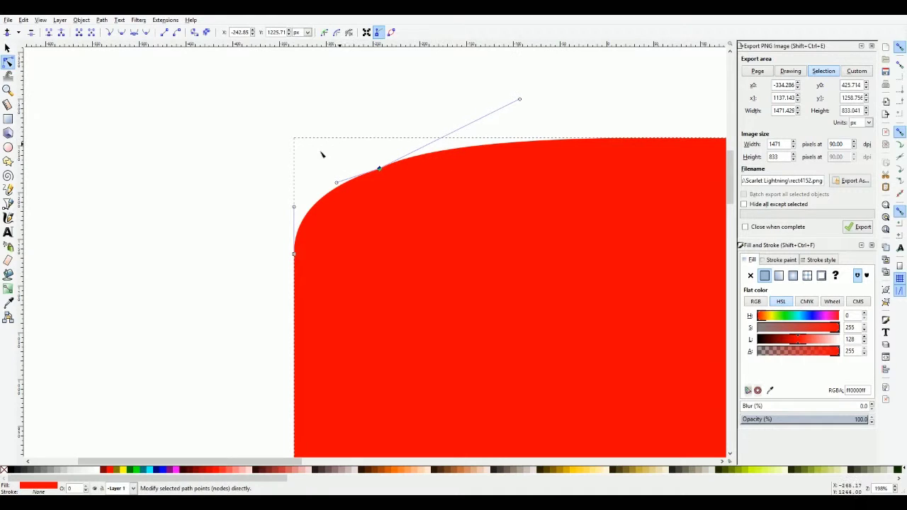
Make the corner node symmetric and swing its paired handles around to reshape both adjoining segments.
{"action": "left_click", "coordinate": [132, 34]}
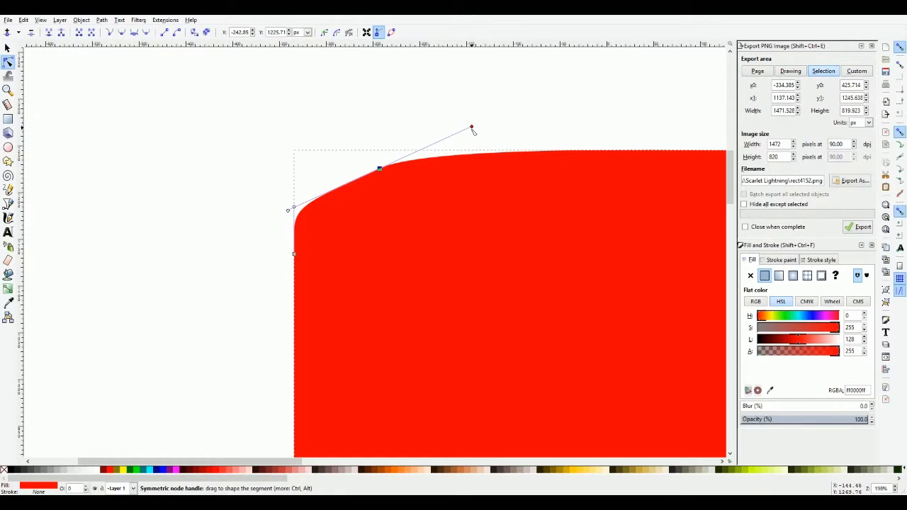
{"action": "left_click_drag", "start_coordinate": [472, 130], "coordinate": [259, 85]}
Undo the node edits and the path conversion, keeping the small corner rounding, and reselect the rounded rectangle.
{"action": "key", "text": "ctrl+z"}
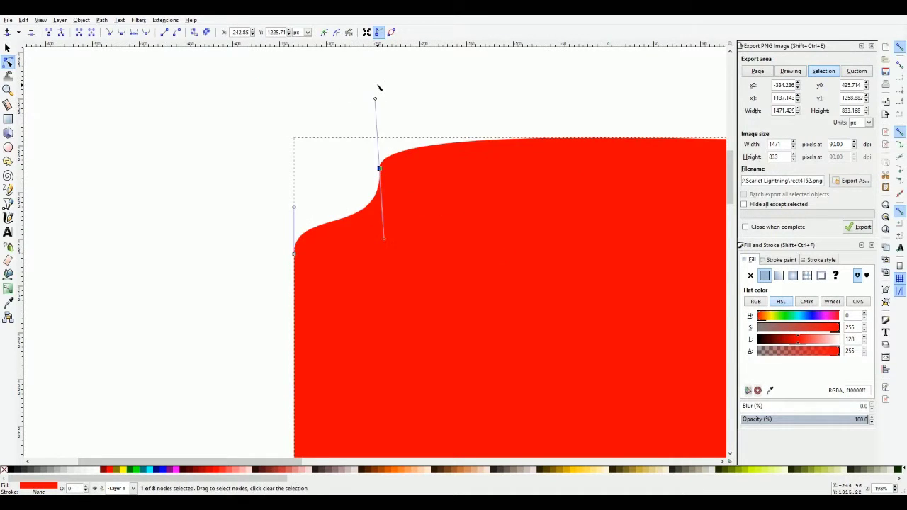
{"action": "key", "text": "ctrl+z"}
{"action": "key", "text": "ctrl+z"}
{"action": "key", "text": "ctrl+z"}
{"action": "key", "text": "ctrl+z"}
{"action": "key", "text": "ctrl+z"}
{"action": "key", "text": "ctrl+z"}
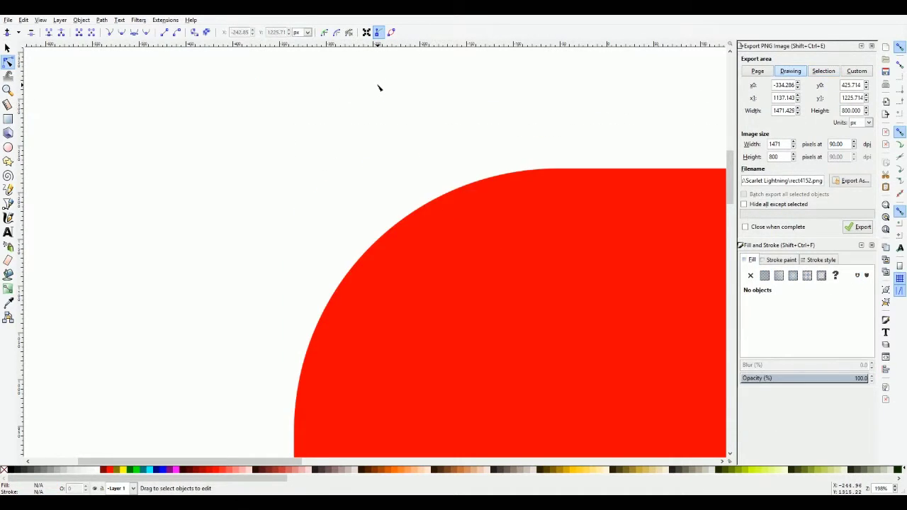
{"action": "left_click", "coordinate": [389, 187]}
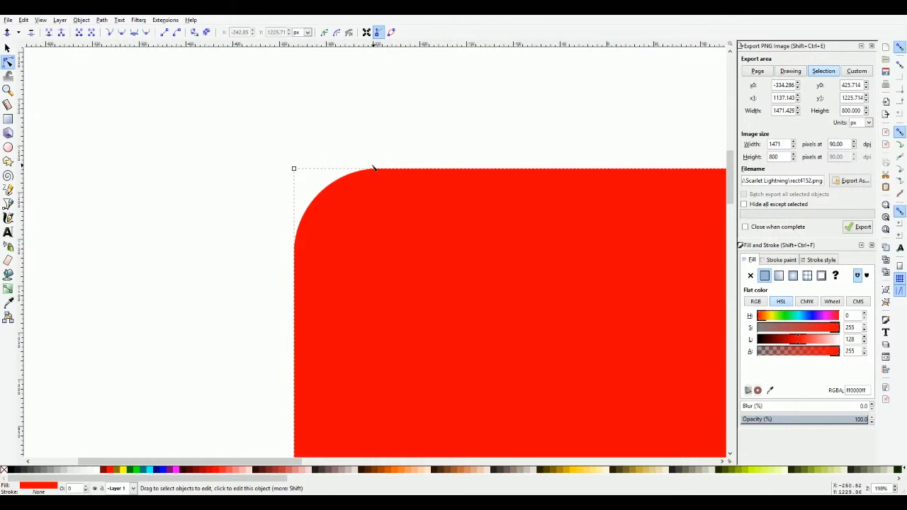
Convert the rounded rectangle to an editable path and select the upper node of its top-left corner.
{"action": "key", "text": "Escape"}
{"action": "left_click", "coordinate": [425, 190]}
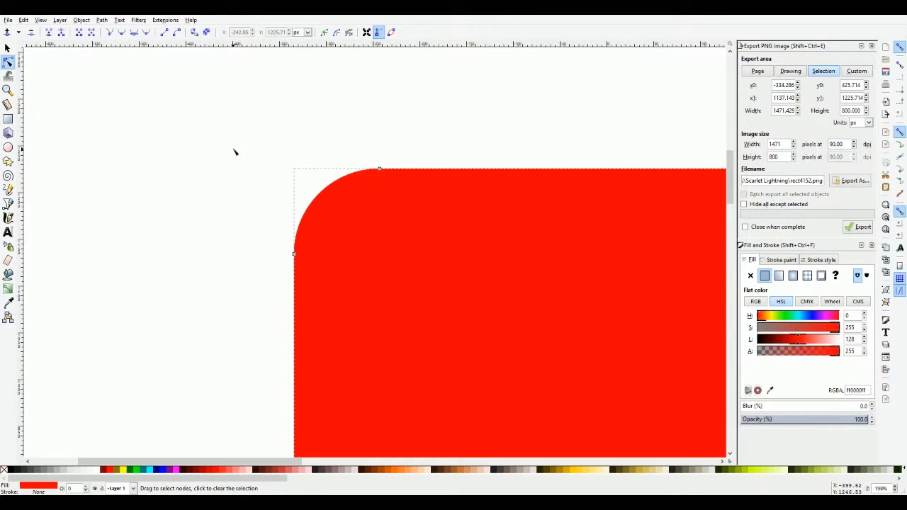
{"action": "left_click", "coordinate": [381, 170]}
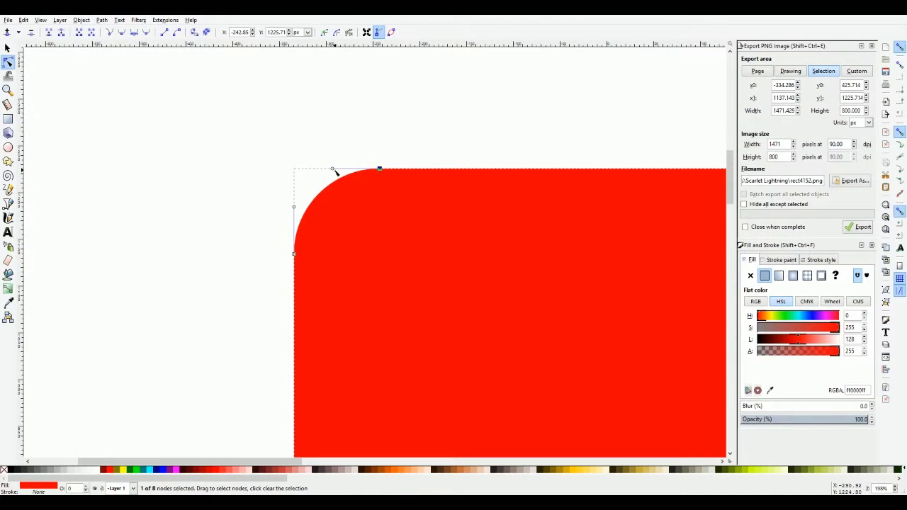
Make the selected corner node a cusp, bend its corner handle into the shape, and make the node smooth again.
{"action": "left_click", "coordinate": [112, 34]}
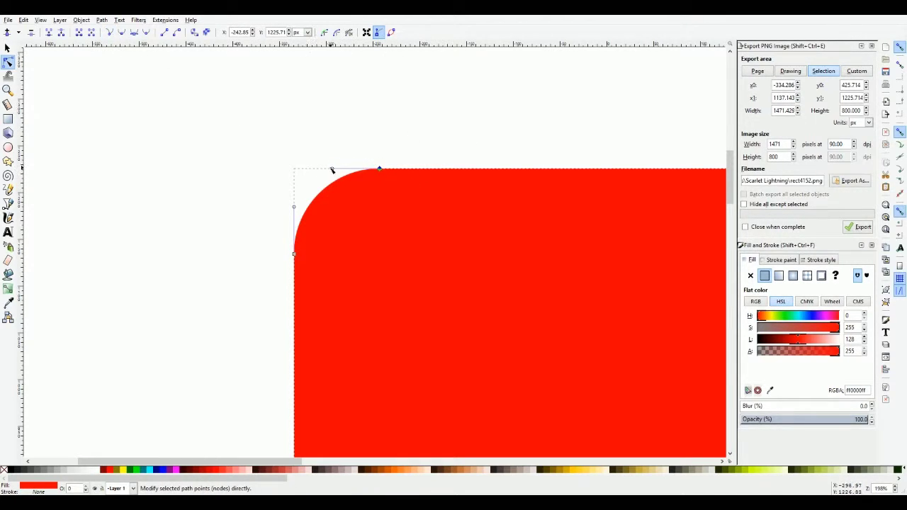
{"action": "left_click_drag", "start_coordinate": [332, 170], "coordinate": [343, 218]}
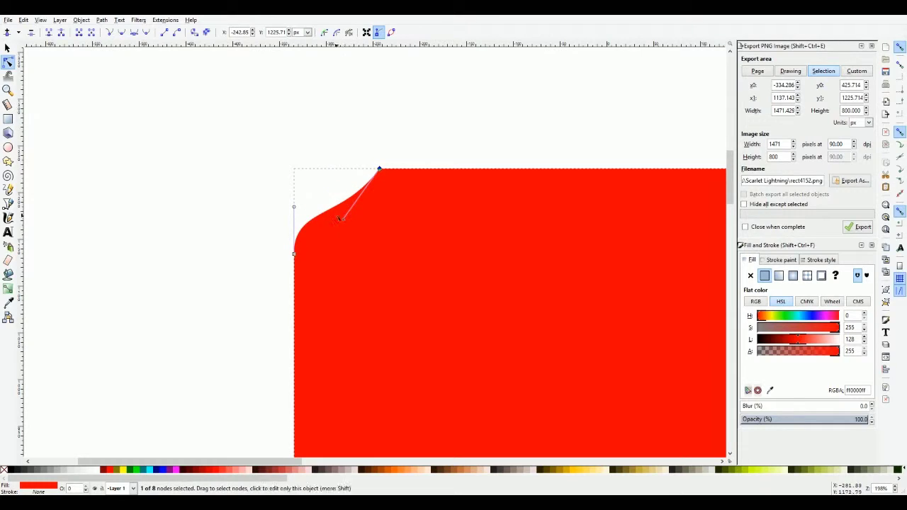
{"action": "left_click", "coordinate": [121, 34]}
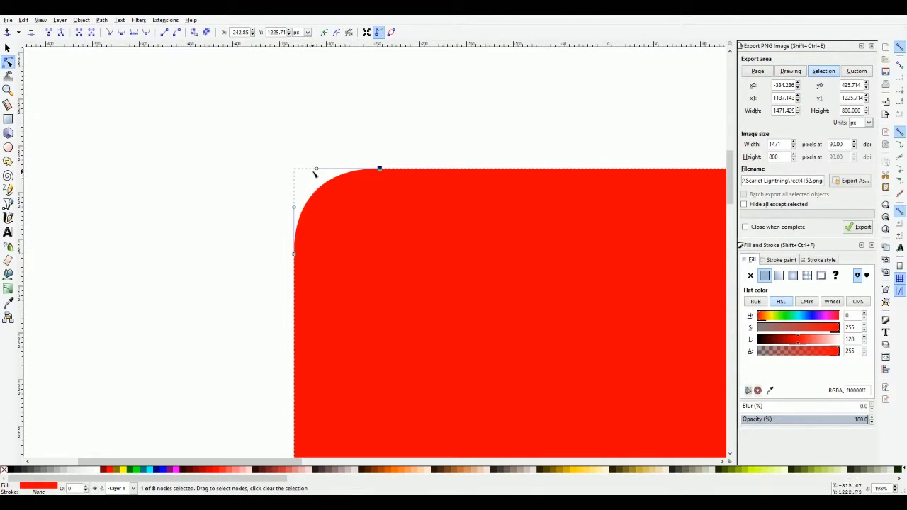
Turn the upper corner node back into a cusp and distort the corner by pulling its handle outward and the lower node's handle inward.
{"action": "left_click", "coordinate": [110, 33]}
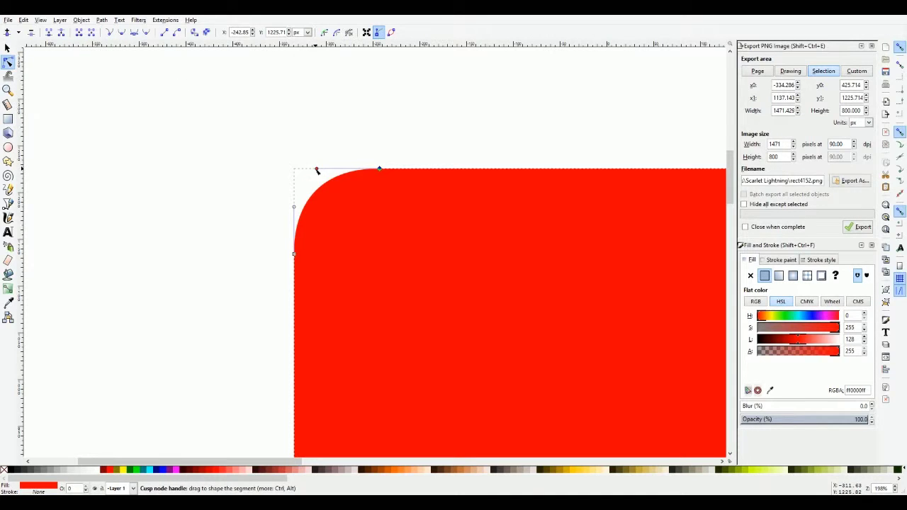
{"action": "left_click_drag", "start_coordinate": [317, 170], "coordinate": [239, 187]}
{"action": "left_click", "coordinate": [293, 254]}
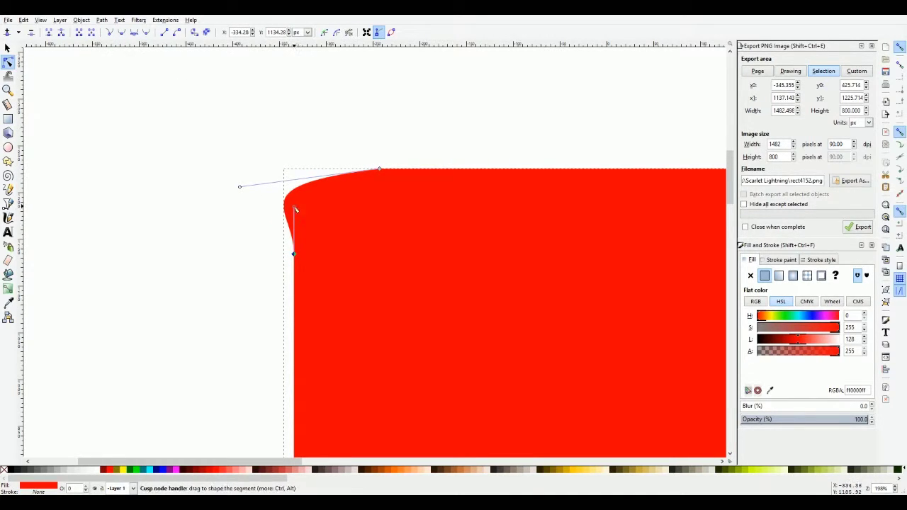
{"action": "left_click_drag", "start_coordinate": [294, 207], "coordinate": [355, 185]}
Make both nodes of the top-left corner smooth and pull their handles back in to restore the round corner.
{"action": "left_click_drag", "start_coordinate": [184, 102], "coordinate": [440, 314]}
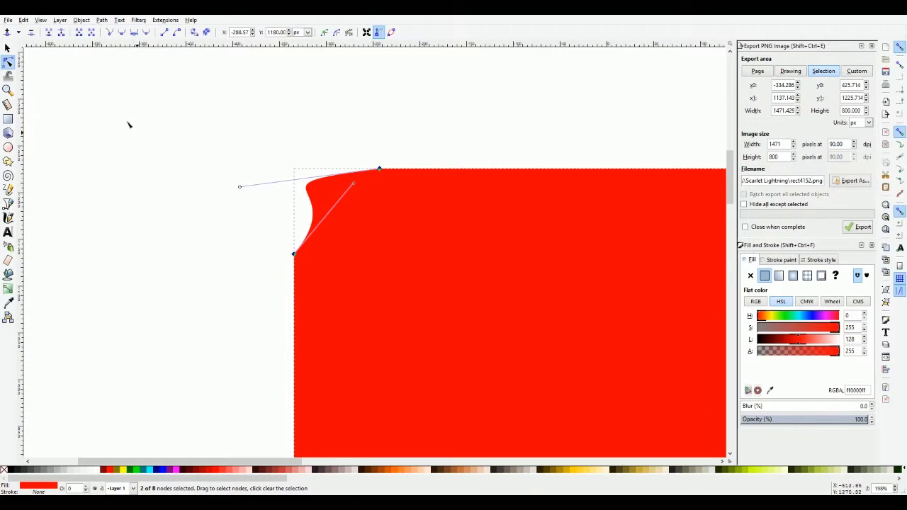
{"action": "left_click", "coordinate": [122, 34]}
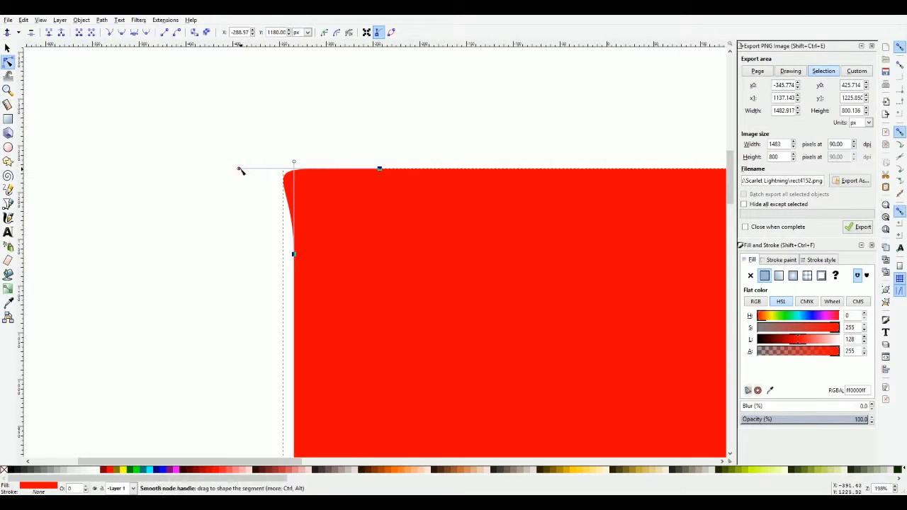
{"action": "left_click_drag", "start_coordinate": [246, 170], "coordinate": [294, 211]}
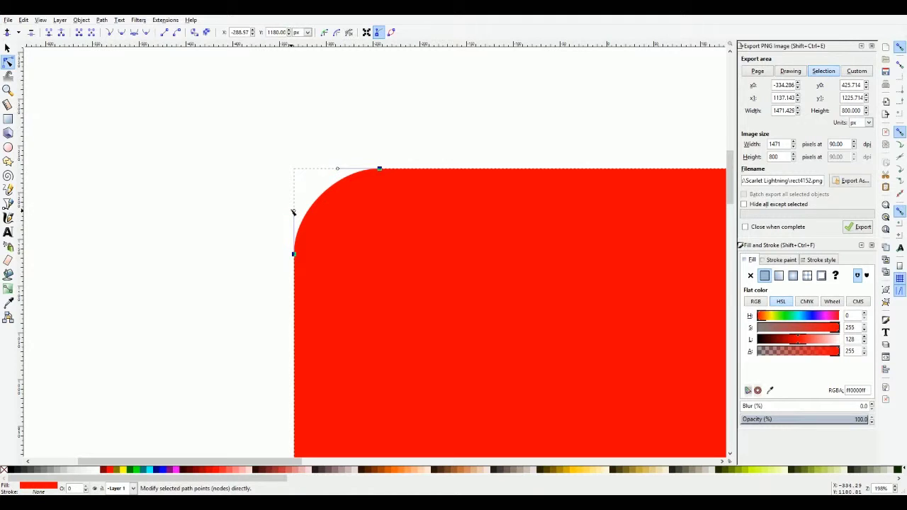
Bend the top edge downward and swing the upper corner node's linked handle to tilt the adjoining segments.
{"action": "left_click_drag", "start_coordinate": [469, 170], "coordinate": [474, 185]}
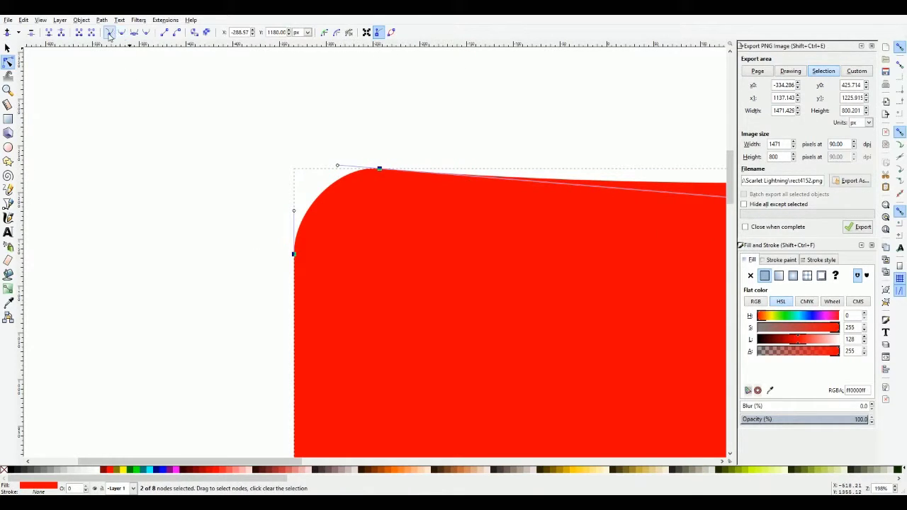
{"action": "left_click_drag", "start_coordinate": [338, 166], "coordinate": [339, 187]}
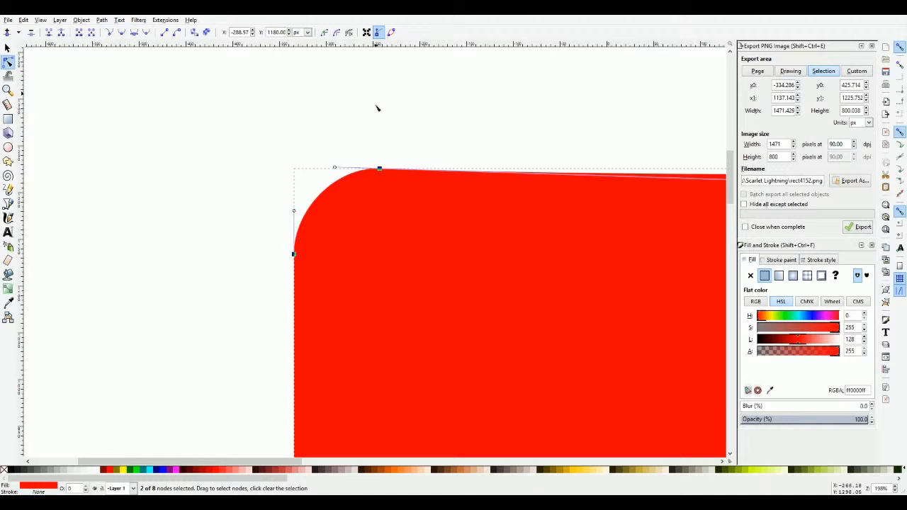
Select the two end nodes of the top edge, make the segment between them a straight line, and deselect the path.
{"action": "key", "text": "minus"}
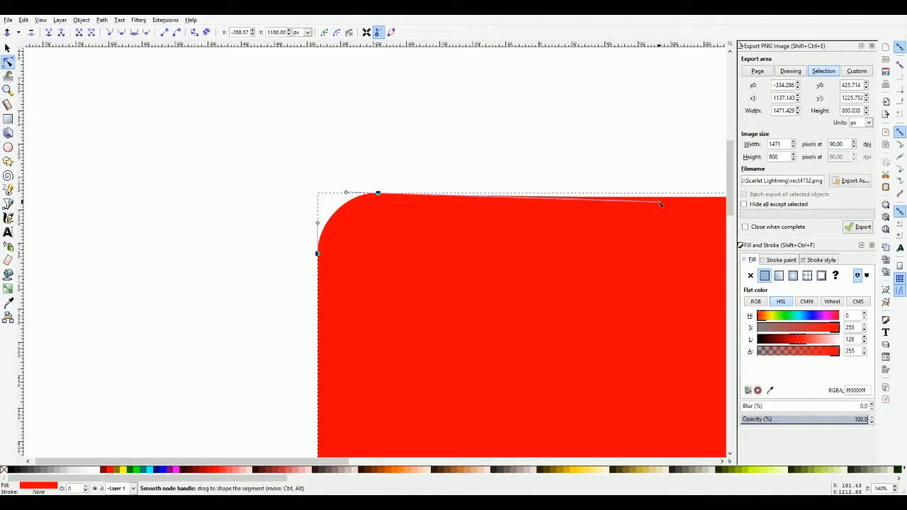
{"action": "key", "text": "minus"}
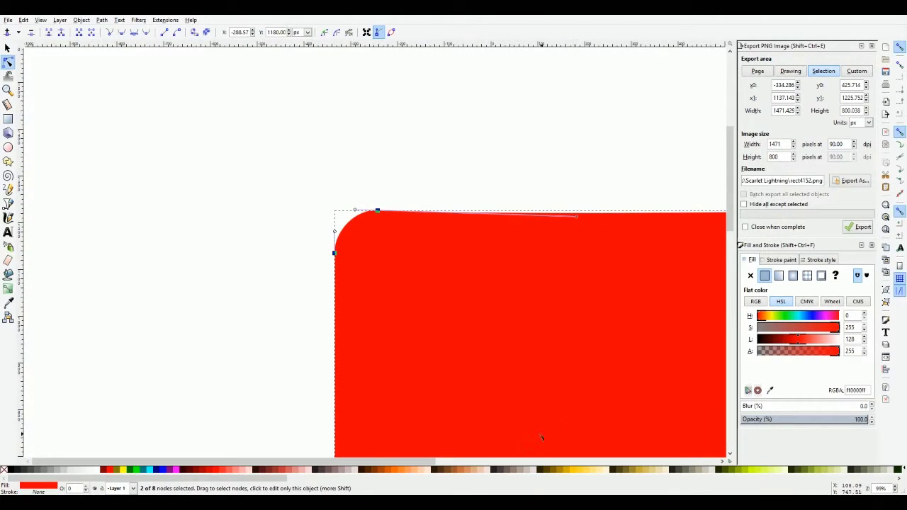
{"action": "scroll", "coordinate": [533, 469], "scroll_direction": "right", "scroll_amount": 5}
{"action": "key", "text": "minus"}
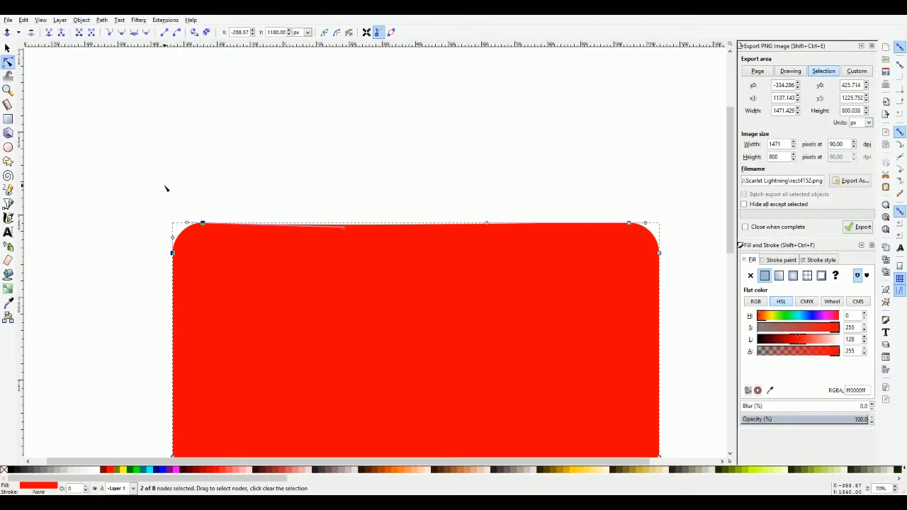
{"action": "left_click_drag", "start_coordinate": [137, 163], "coordinate": [702, 230]}
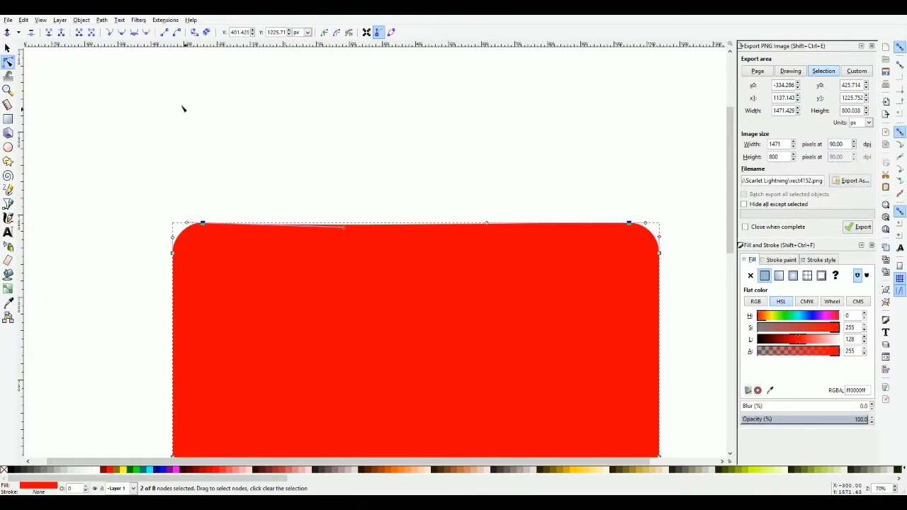
{"action": "left_click", "coordinate": [163, 32]}
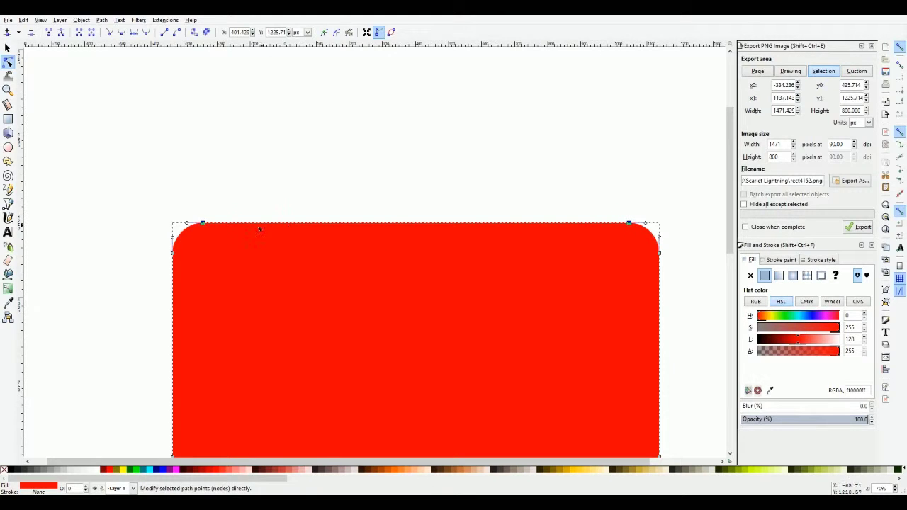
{"action": "scroll", "coordinate": [625, 165], "scroll_direction": "down", "scroll_amount": 3}
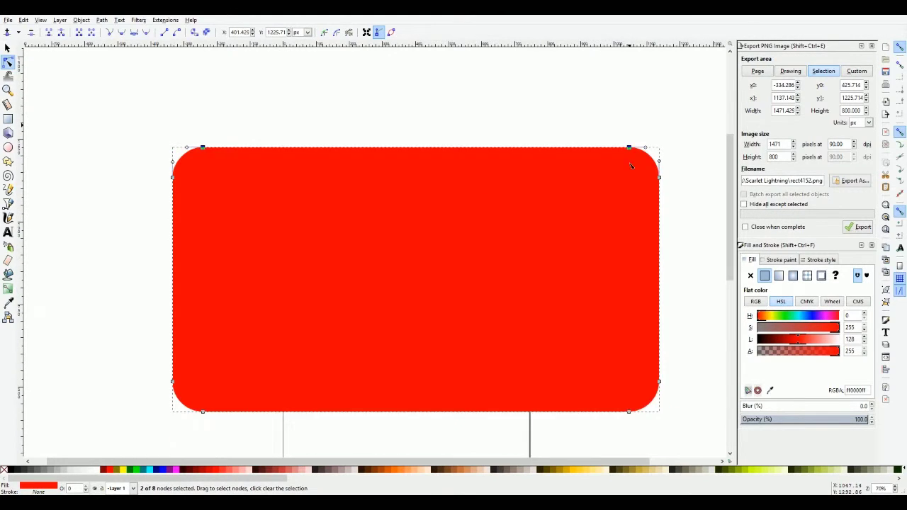
{"action": "left_click", "coordinate": [705, 243]}
{"action": "key", "text": "minus"}
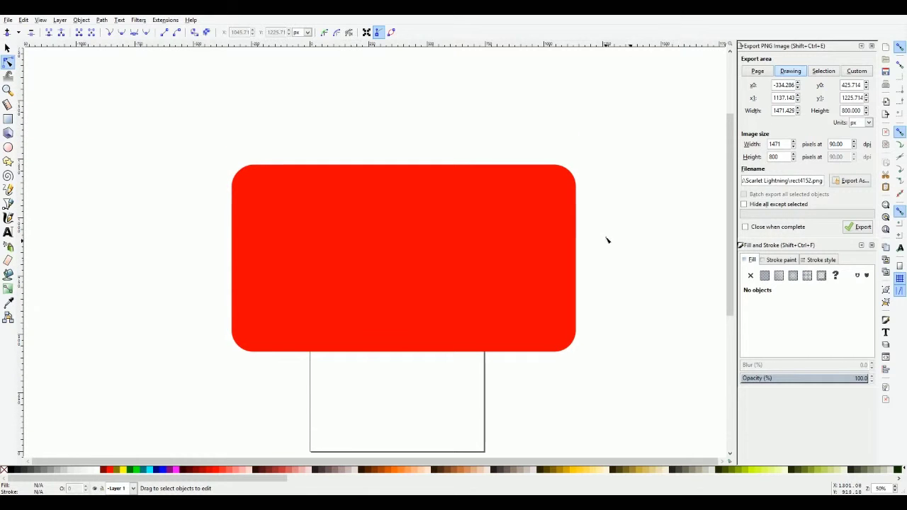
Reselect the path, pull its straight left edge outward into a curved bulge, and undo the bulge.
{"action": "left_click", "coordinate": [417, 229]}
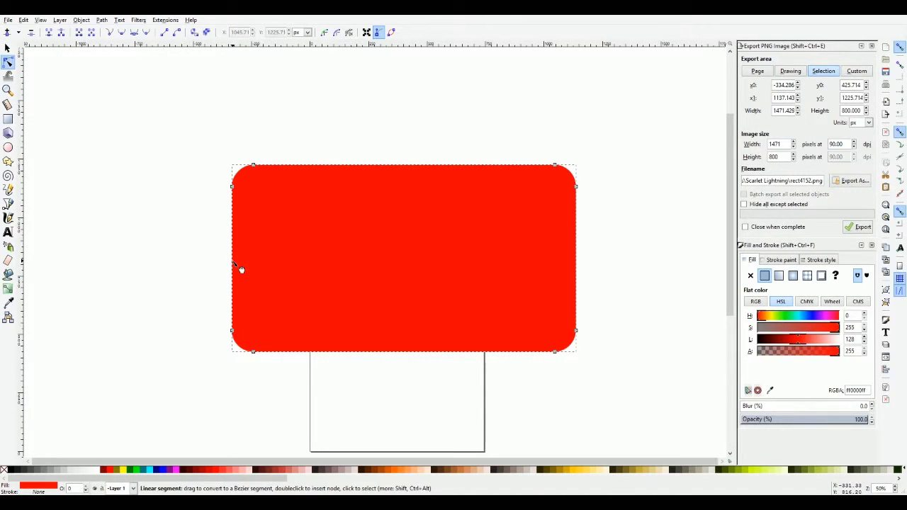
{"action": "left_click_drag", "start_coordinate": [233, 264], "coordinate": [164, 253]}
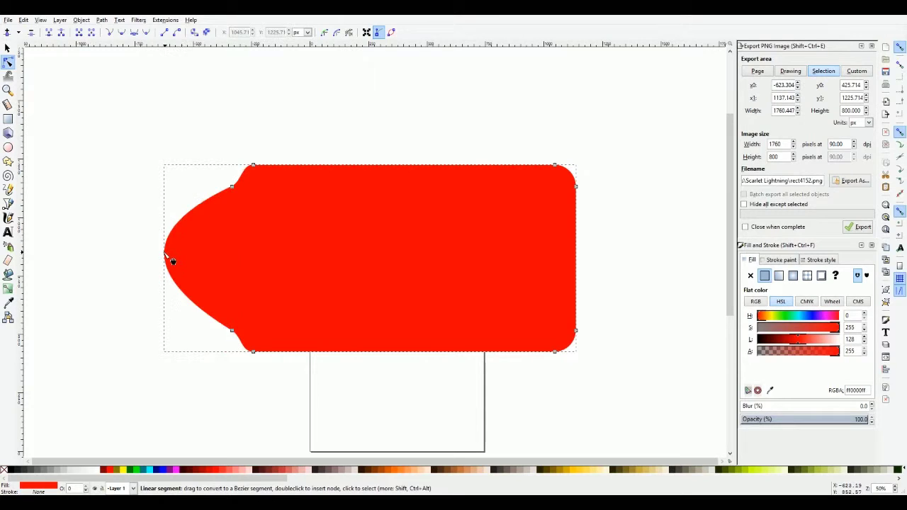
{"action": "key", "text": "ctrl+z"}
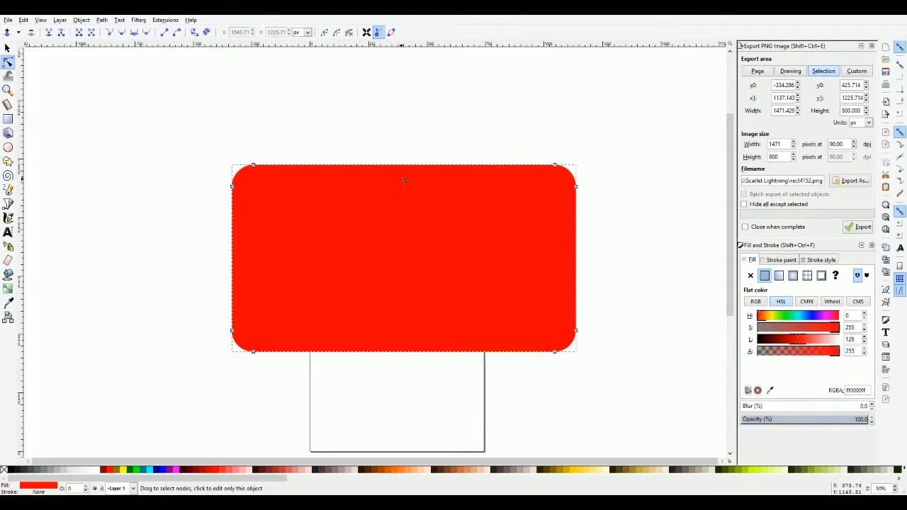
Insert a node near the middle of the left edge, try pulling it outward, and undo the pull.
{"action": "double_click", "coordinate": [233, 247]}
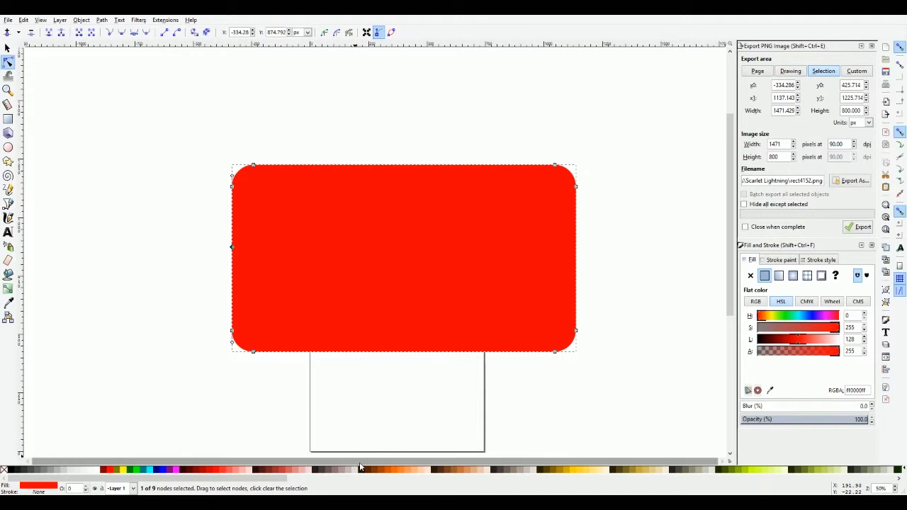
{"action": "left_click_drag", "start_coordinate": [233, 248], "coordinate": [72, 223]}
{"action": "key", "text": "ctrl+z"}
Make the three left-edge nodes cusps, try pulling the middle one outward into a point, and undo that move.
{"action": "left_click_drag", "start_coordinate": [158, 152], "coordinate": [238, 342]}
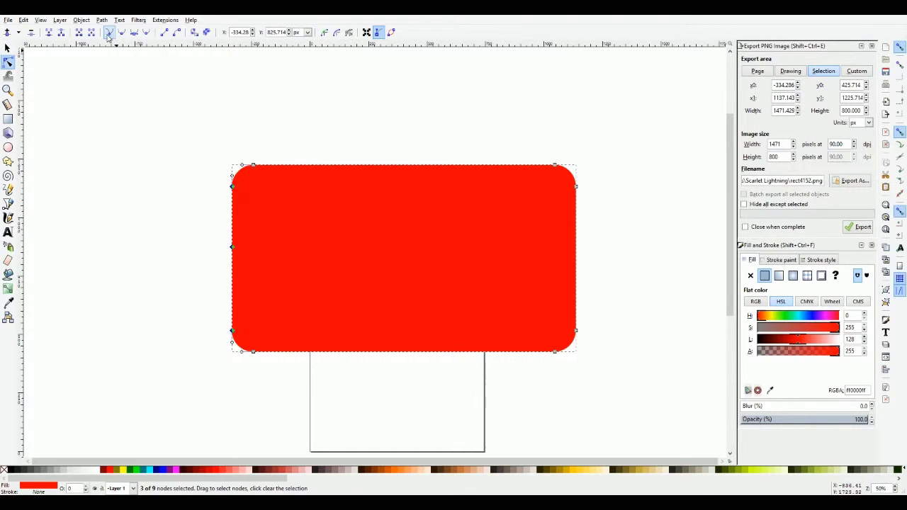
{"action": "left_click", "coordinate": [204, 256]}
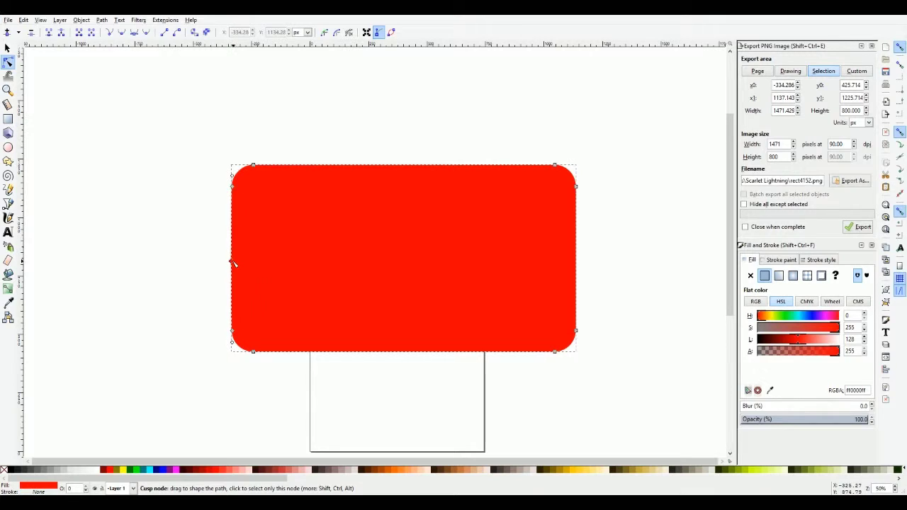
{"action": "left_click_drag", "start_coordinate": [233, 261], "coordinate": [83, 216]}
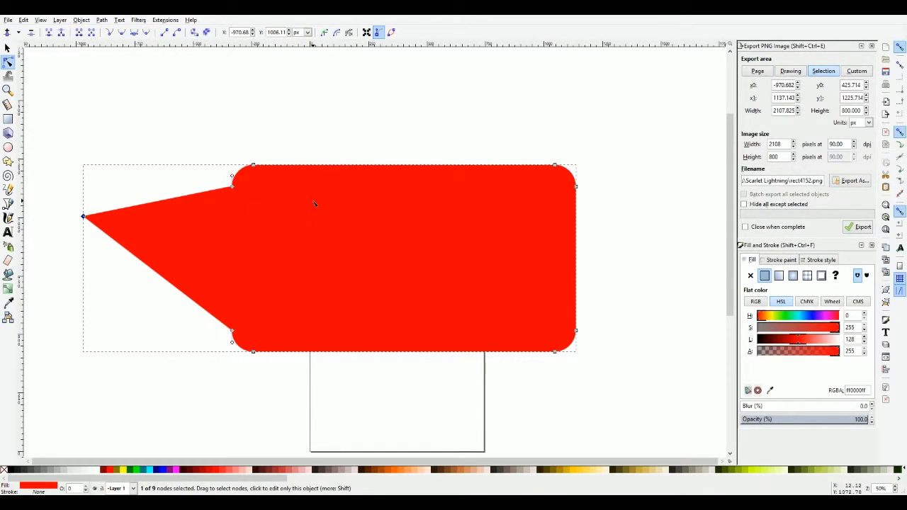
{"action": "key", "text": "ctrl+z"}
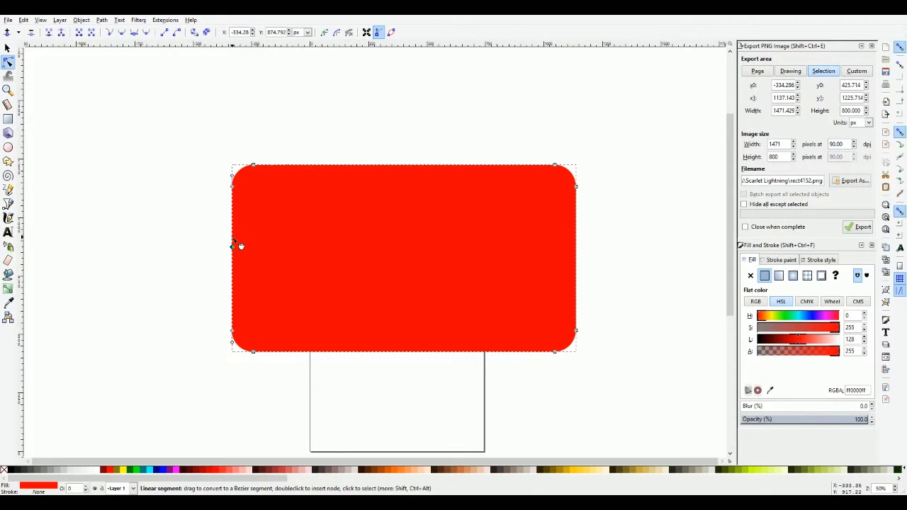
Insert nodes close above and below the left edge's middle node and pull that node into a thin spike at about X -1510, Y 1295 px.
{"action": "key", "text": "ctrl+z"}
{"action": "key", "text": "ctrl+z"}
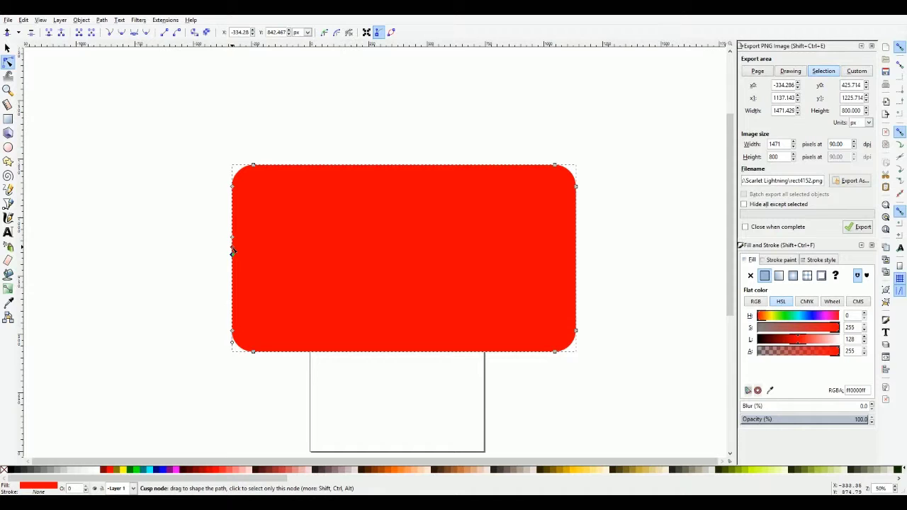
{"action": "mouse_move", "coordinate": [231, 252]}
{"action": "left_mouse_down"}
{"action": "mouse_move", "coordinate": [188, 243]}
{"action": "mouse_move", "coordinate": [31, 166]}
{"action": "mouse_move", "coordinate": [85, 154]}
{"action": "mouse_move", "coordinate": [21, 148]}
{"action": "mouse_move", "coordinate": [87, 163]}
{"action": "mouse_move", "coordinate": [62, 163]}
{"action": "mouse_move", "coordinate": [64, 170]}
{"action": "mouse_move", "coordinate": [59, 151]}
{"action": "left_mouse_up"}
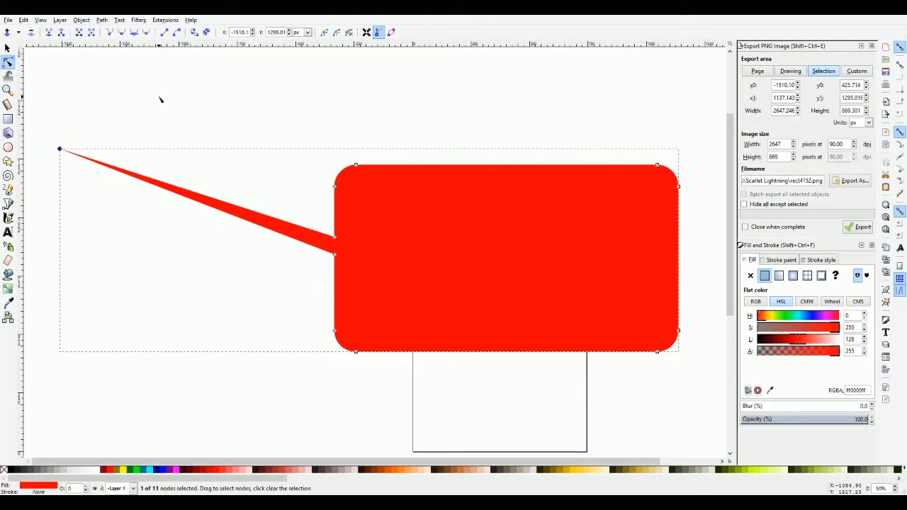
{"action": "left_click", "coordinate": [228, 80]}
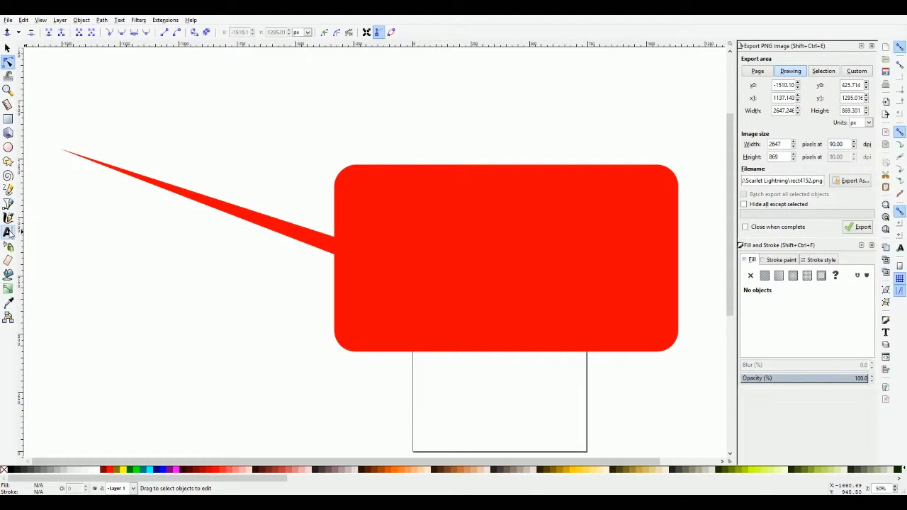
Add the text "Edit Node Tool" in the upper-left area of the red shape and make it bold.
{"action": "left_click", "coordinate": [8, 232]}
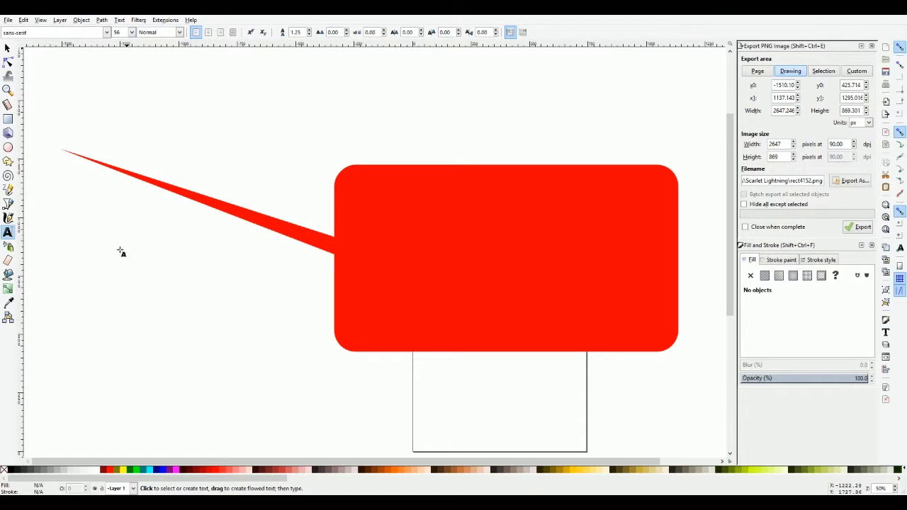
{"action": "left_click", "coordinate": [367, 204]}
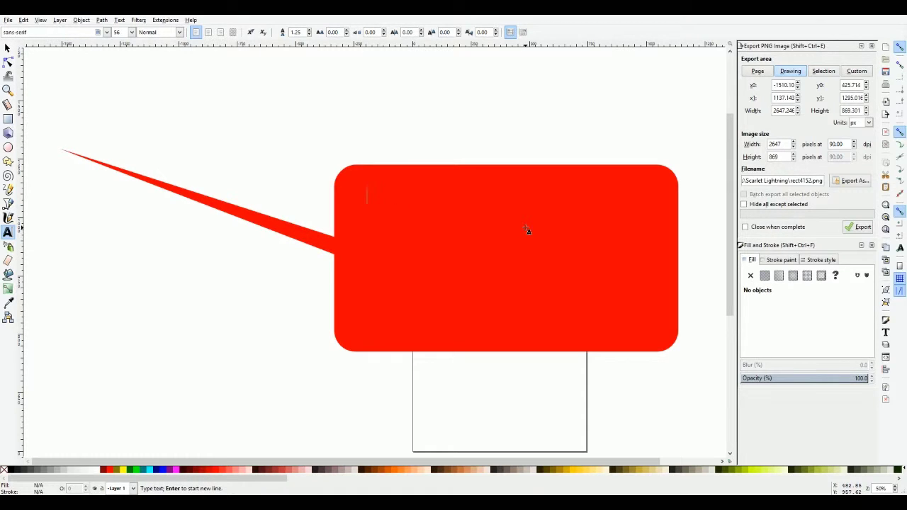
{"action": "type", "text": "Ed"}
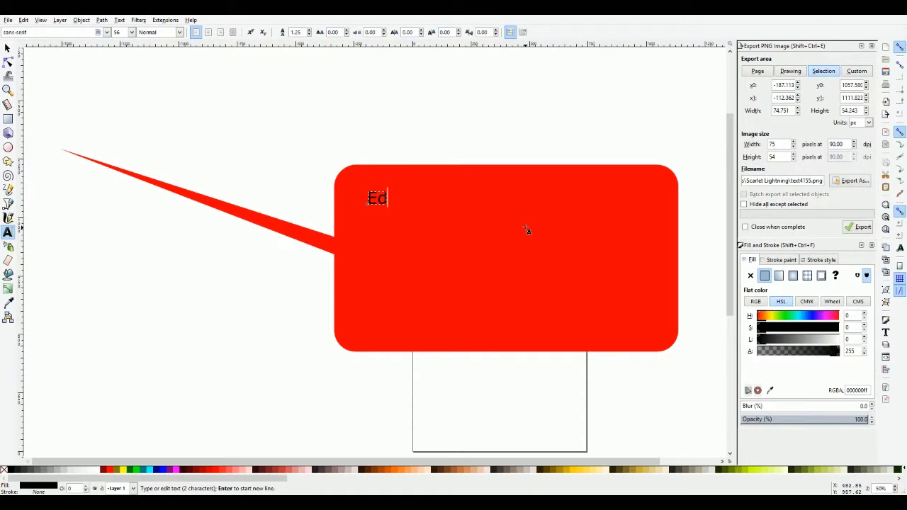
{"action": "type", "text": "it Node Tool"}
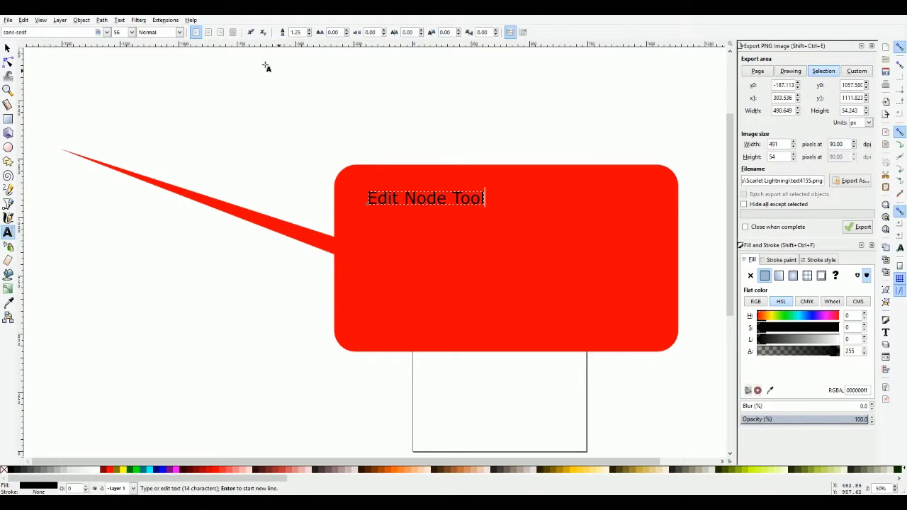
{"action": "key", "text": "ctrl+b"}
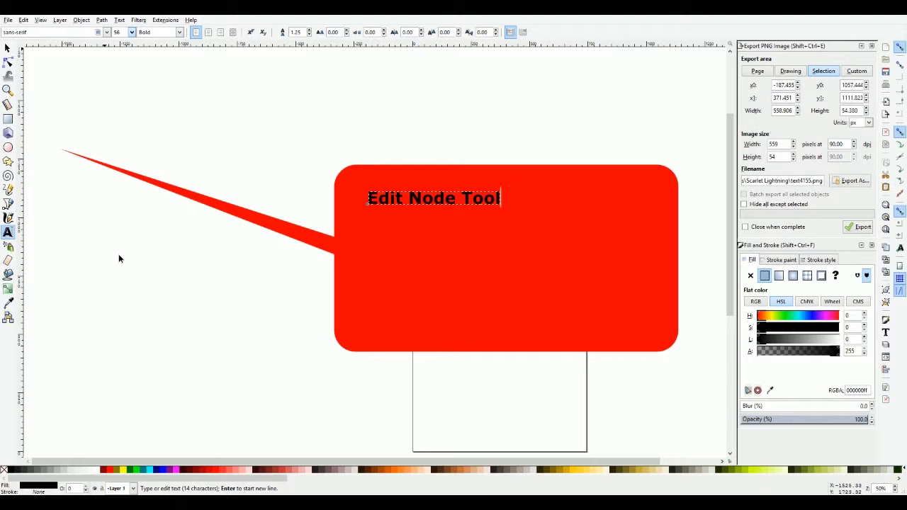
Set the "Edit Node Tool" text's font size to 144 and centre-align it.
{"action": "type", "text": "144"}
{"action": "key", "text": "Return"}
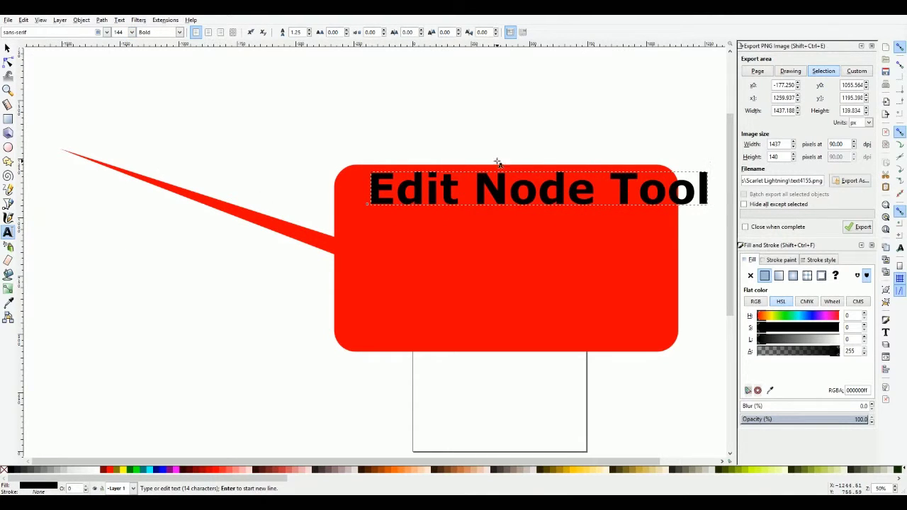
{"action": "left_click", "coordinate": [209, 34]}
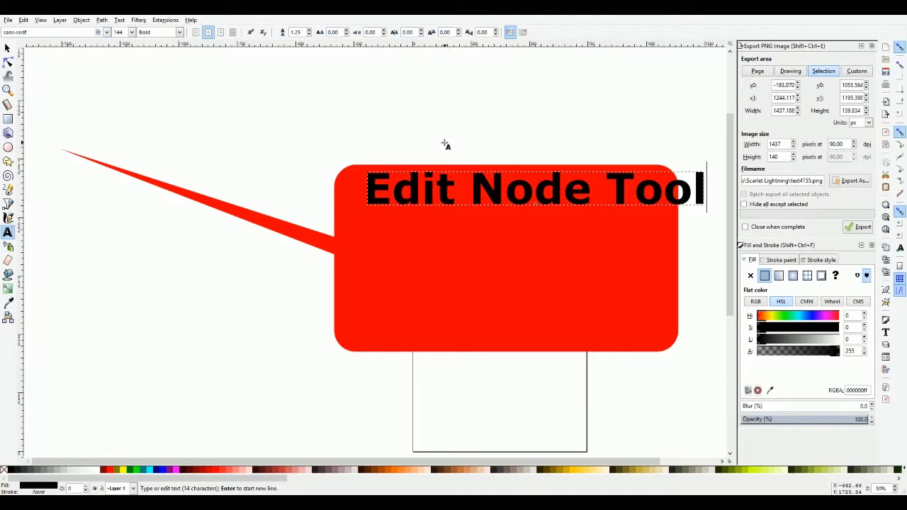
Break the text into three lines reading "Edit", "Node" and "Tool".
{"action": "left_click", "coordinate": [474, 192]}
{"action": "key", "text": "Return"}
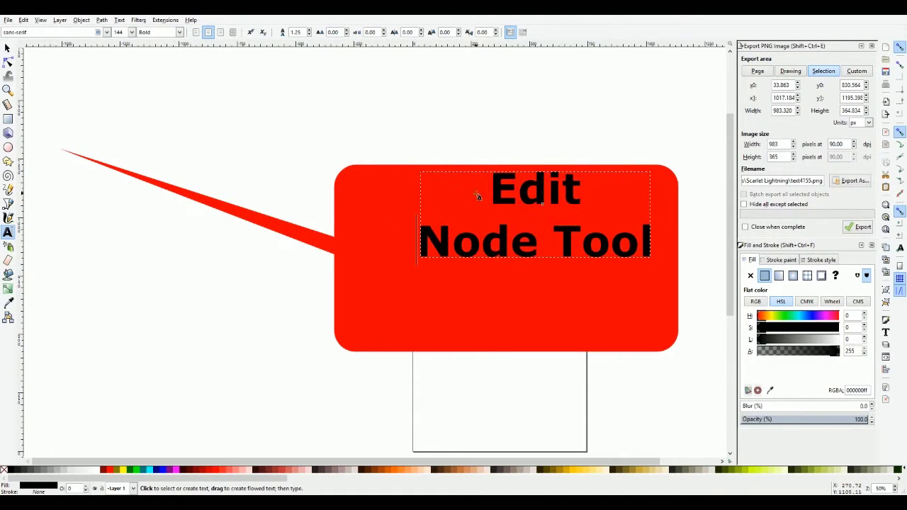
{"action": "left_click", "coordinate": [563, 247]}
{"action": "key", "text": "Return"}
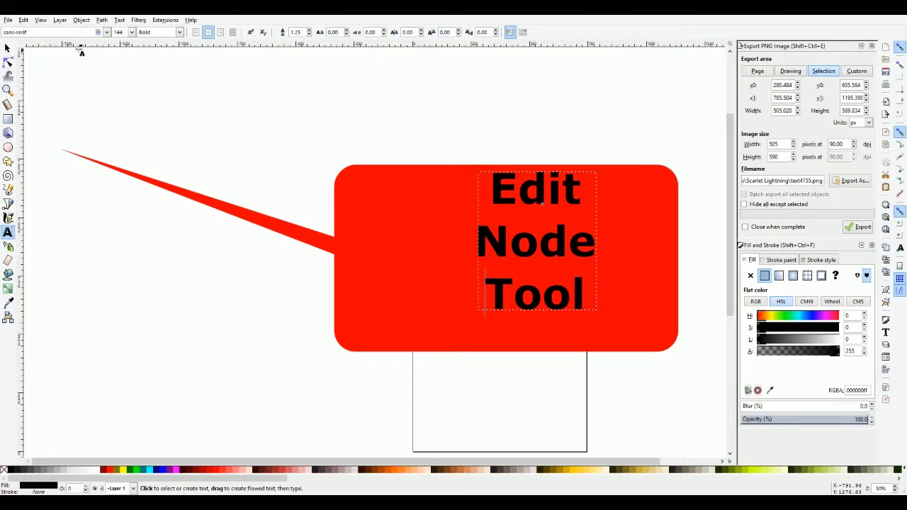
Scale the text proportionally to about 664 by 776 px and place it near the middle of the red rectangle body.
{"action": "left_click", "coordinate": [7, 48]}
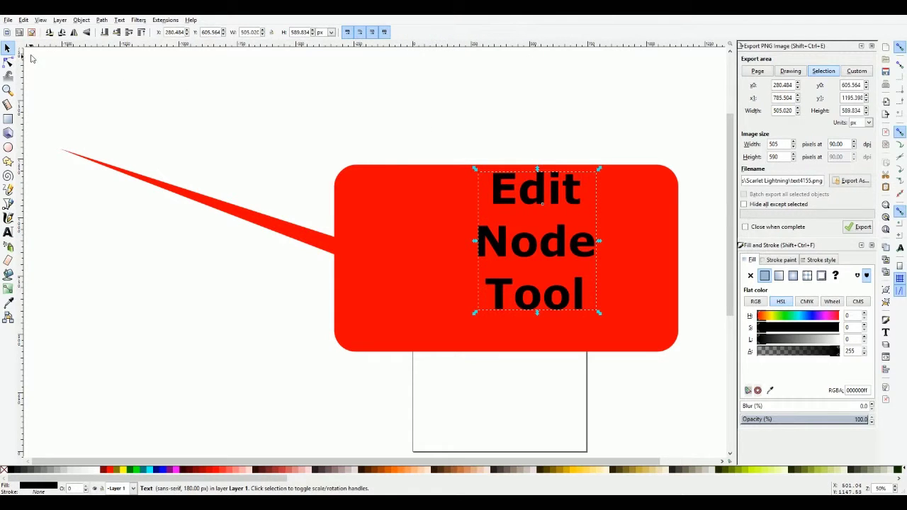
{"action": "left_click_drag", "start_coordinate": [503, 187], "coordinate": [391, 174]}
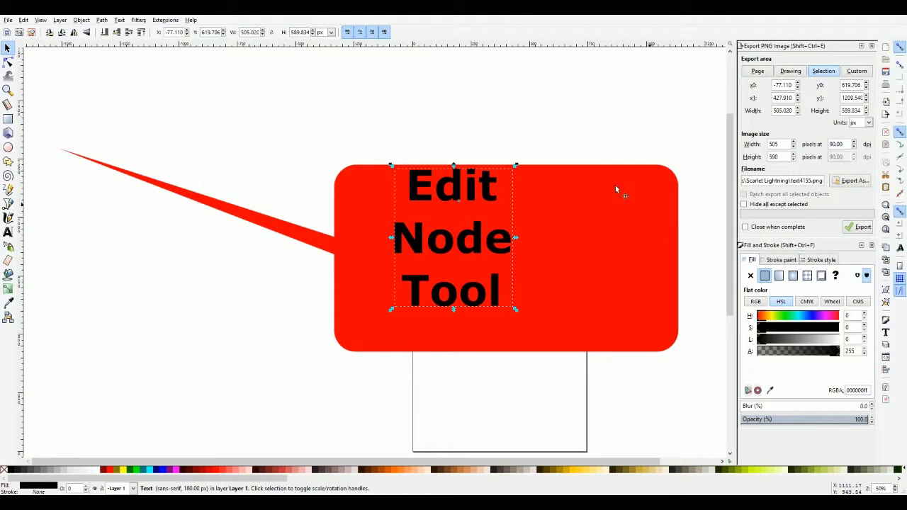
{"action": "left_click_drag", "start_coordinate": [515, 308], "coordinate": [581, 358]}
{"action": "left_click_drag", "start_coordinate": [527, 268], "coordinate": [551, 270]}
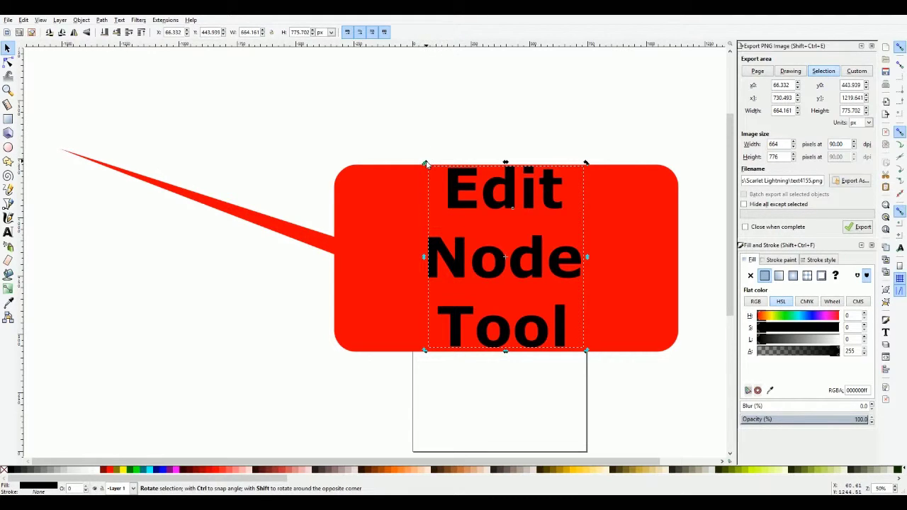
Try rotating the text block by its corner handles and undo each rotation.
{"action": "left_click_drag", "start_coordinate": [425, 165], "coordinate": [393, 130]}
{"action": "key", "text": "ctrl+z"}
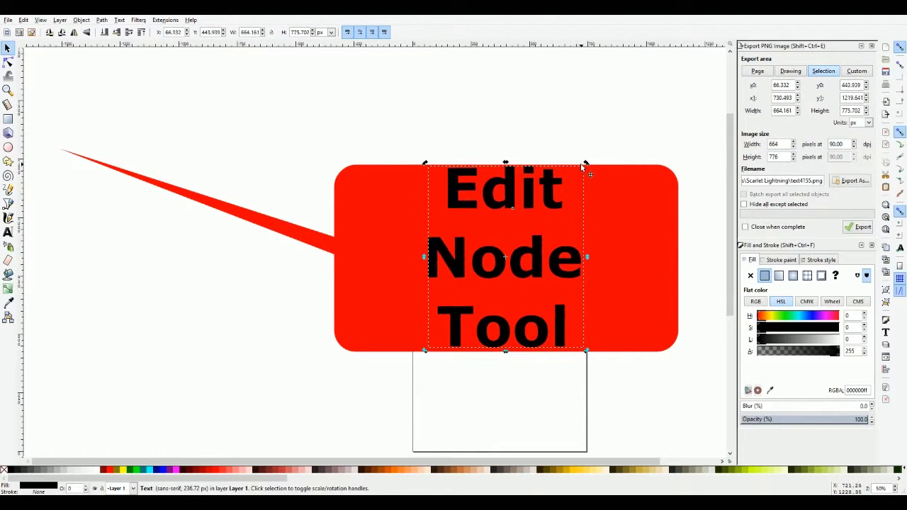
{"action": "left_click_drag", "start_coordinate": [425, 166], "coordinate": [390, 208]}
{"action": "key", "text": "ctrl+z"}
{"action": "left_click", "coordinate": [440, 162]}
{"action": "key", "text": "ctrl+z"}
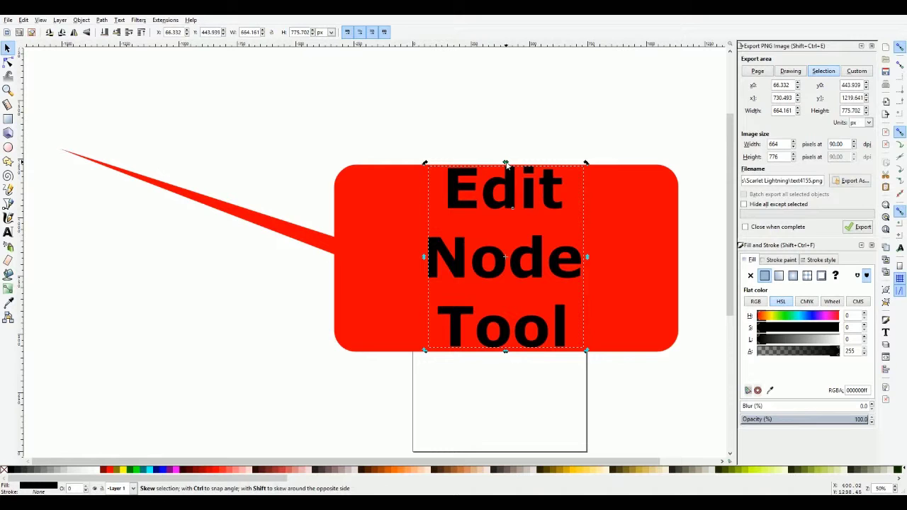
Try skewing the text block horizontally and vertically, and undo both skews.
{"action": "left_click_drag", "start_coordinate": [506, 162], "coordinate": [528, 165]}
{"action": "left_click_drag", "start_coordinate": [598, 258], "coordinate": [595, 252]}
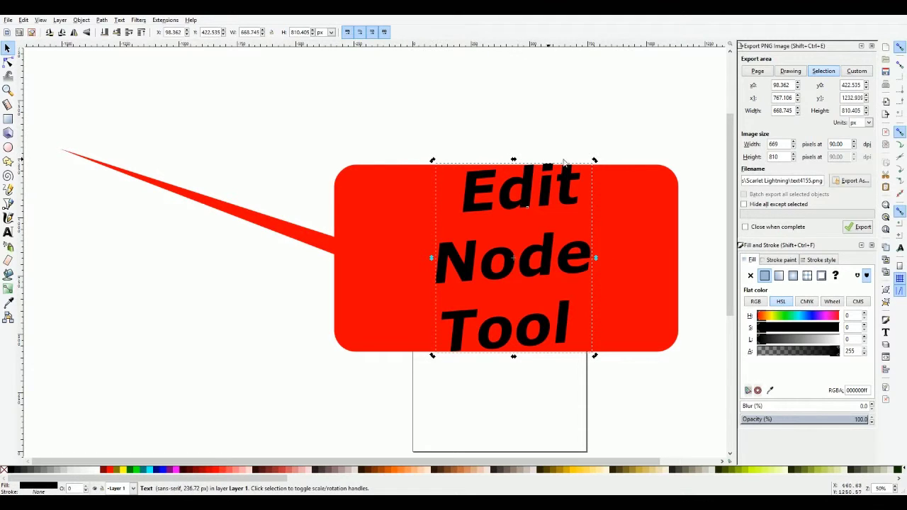
{"action": "key", "text": "ctrl+z"}
{"action": "key", "text": "ctrl+z"}
{"action": "key", "text": "ctrl+z"}
{"action": "key", "text": "ctrl+z"}
{"action": "key", "text": "ctrl+z"}
{"action": "key", "text": "ctrl+z"}
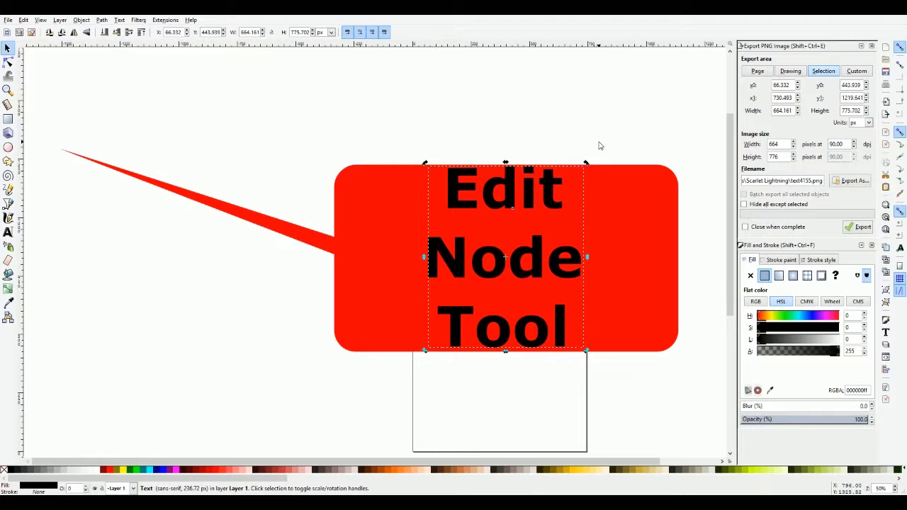
Recolour the red callout shape with the light gray fill b3b3b3.
{"action": "key", "text": "Escape"}
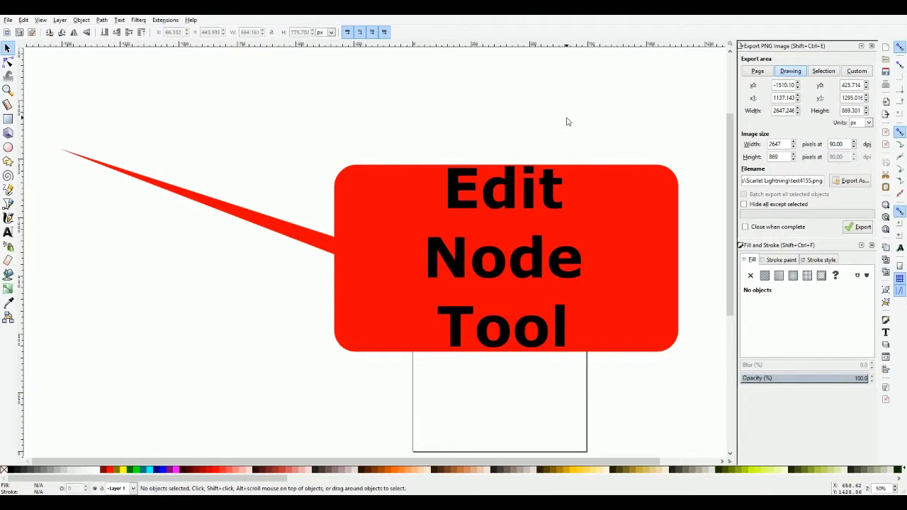
{"action": "scroll", "coordinate": [344, 132], "scroll_direction": "up", "scroll_amount": 1}
{"action": "key", "text": "minus"}
{"action": "scroll", "coordinate": [345, 133], "scroll_direction": "down", "scroll_amount": 1}
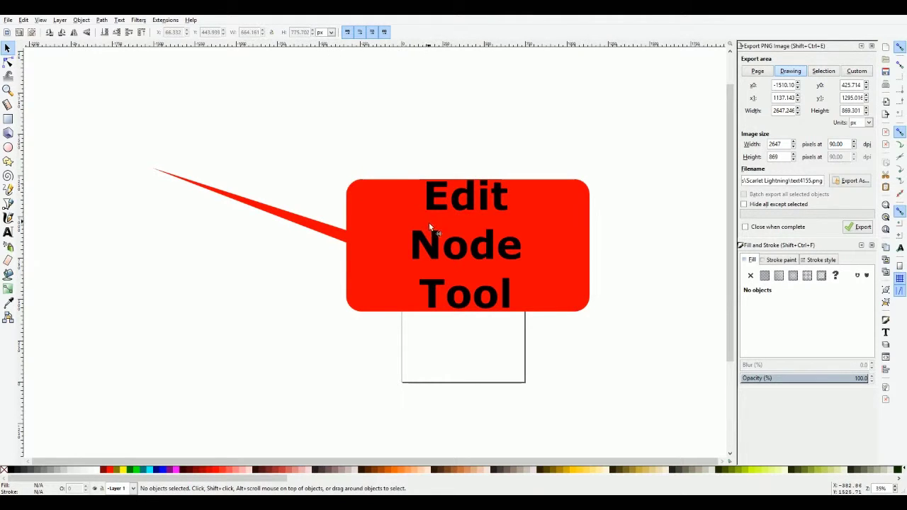
{"action": "left_click", "coordinate": [394, 217]}
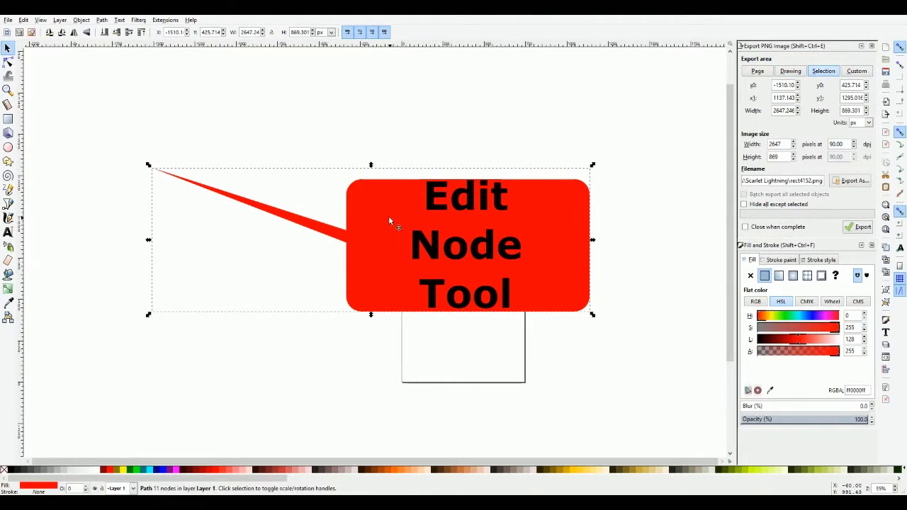
{"action": "left_click", "coordinate": [56, 470]}
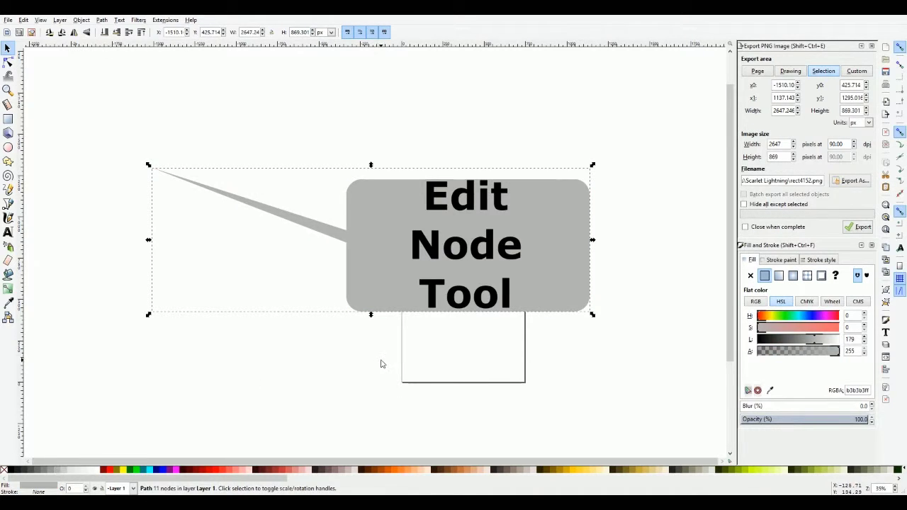
Select the callout and its text together with a selection box, and clear the selection again.
{"action": "left_click", "coordinate": [305, 369]}
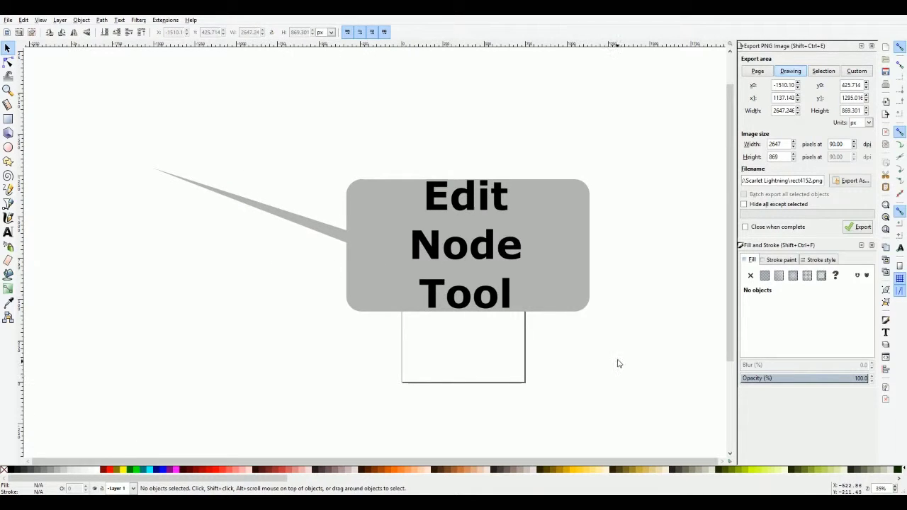
{"action": "left_click_drag", "start_coordinate": [674, 401], "coordinate": [96, 80]}
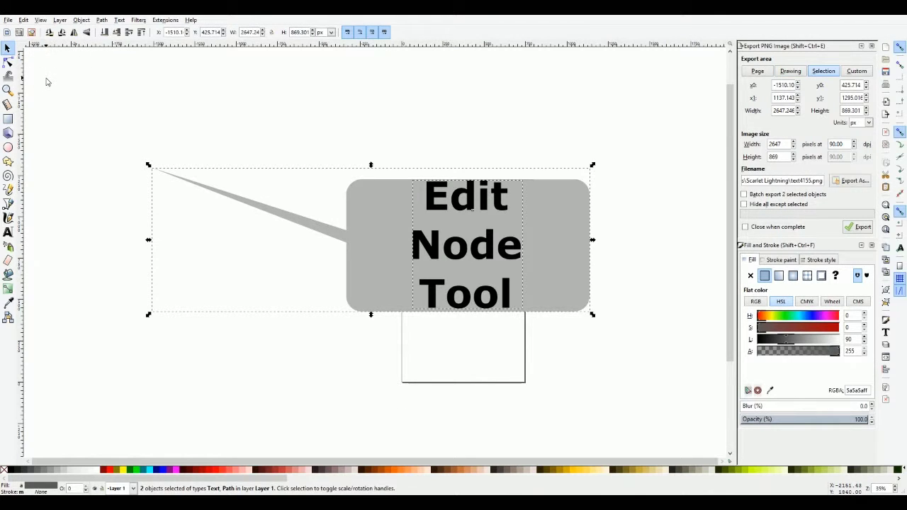
{"action": "left_click", "coordinate": [105, 80]}
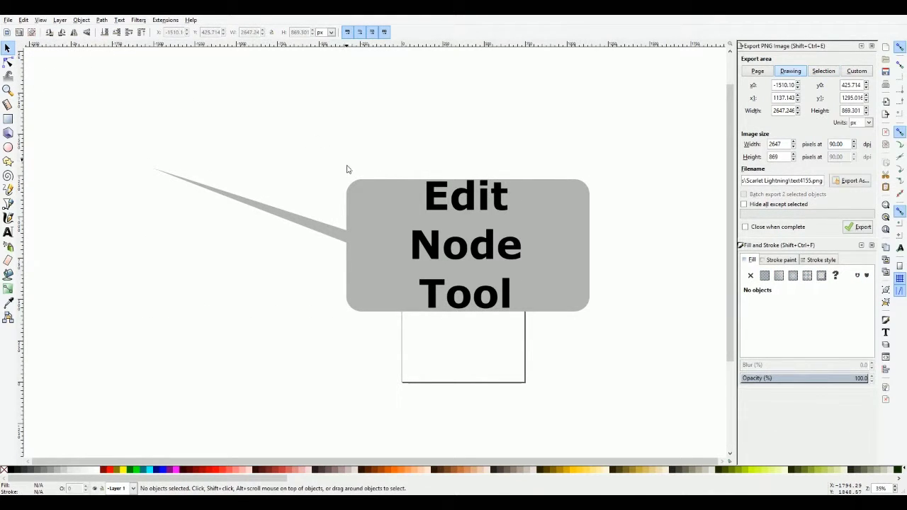
Try a radial gradient on the gray callout from its top edge to its bottom edge, and undo it.
{"action": "left_click", "coordinate": [361, 209]}
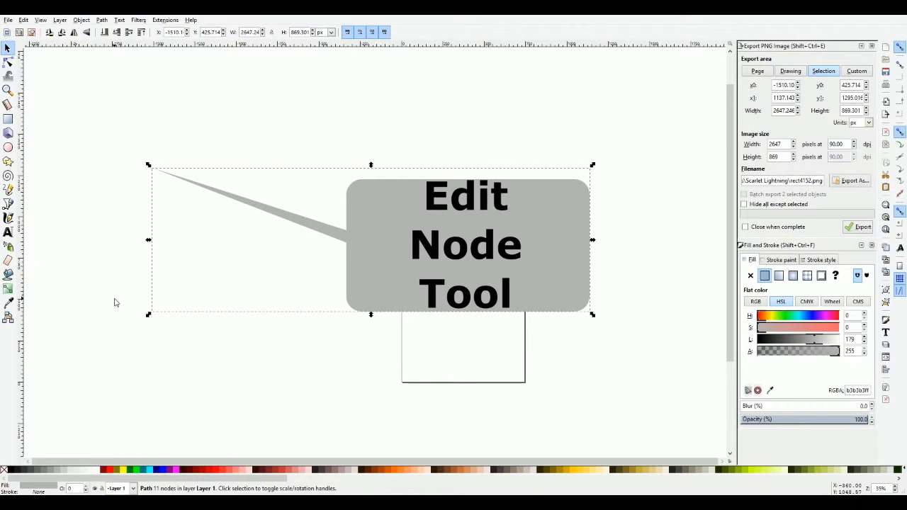
{"action": "left_click", "coordinate": [7, 289]}
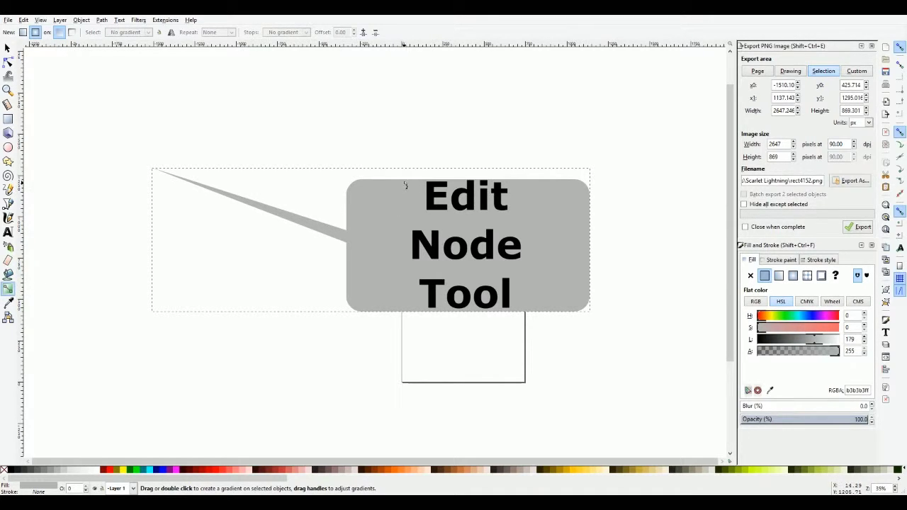
{"action": "left_click_drag", "start_coordinate": [403, 184], "coordinate": [400, 312]}
{"action": "key", "text": "ctrl+z"}
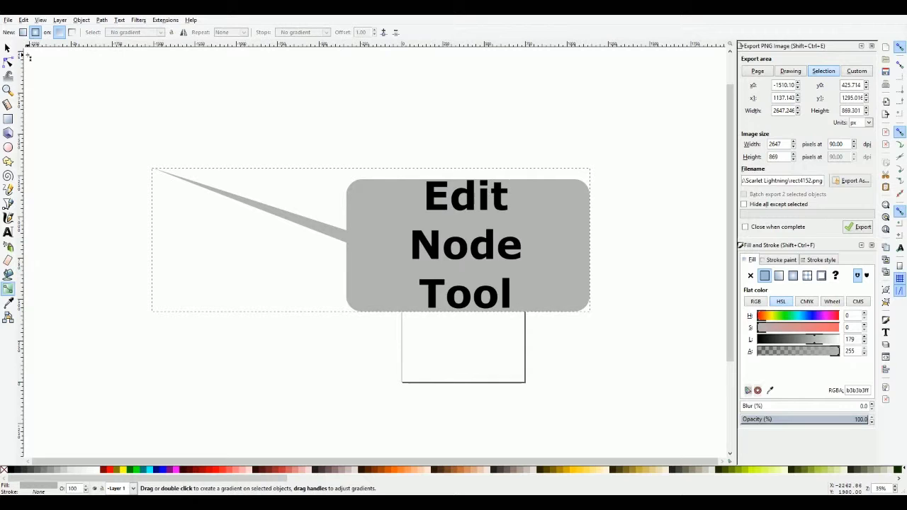
Apply a vertical linear gradient to the callout from its top edge to its bottom edge and select the end stop.
{"action": "left_click", "coordinate": [24, 34]}
{"action": "left_click_drag", "start_coordinate": [398, 183], "coordinate": [398, 312]}
{"action": "left_click", "coordinate": [398, 311]}
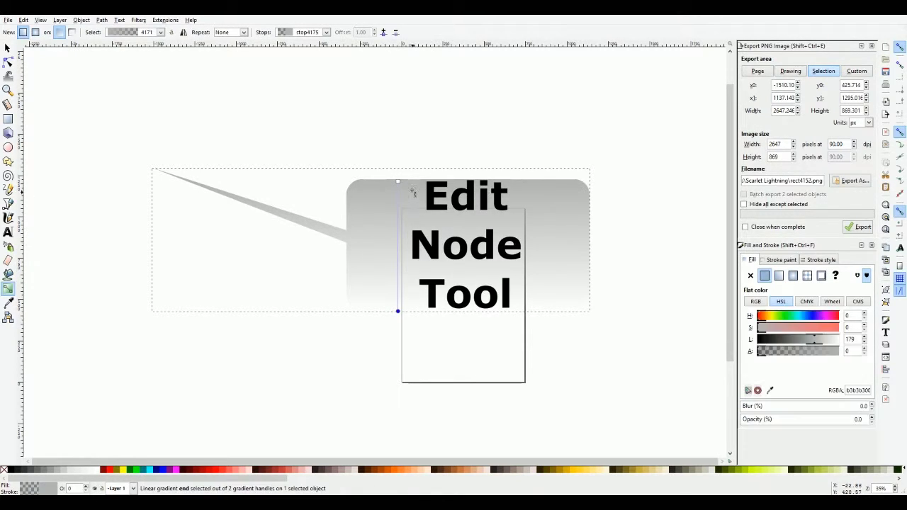
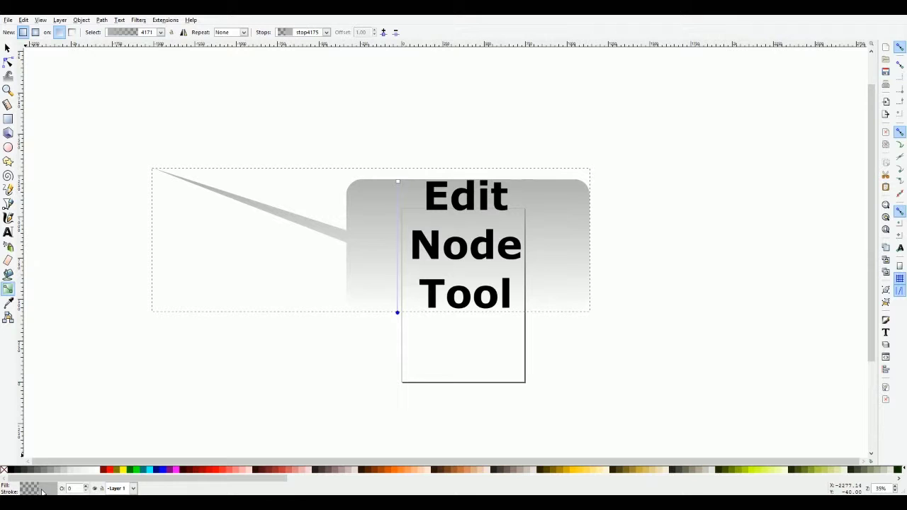
Open the fill and stroke settings for the gradient's end stop and show its colour values as RGB.
{"action": "left_click", "coordinate": [43, 491]}
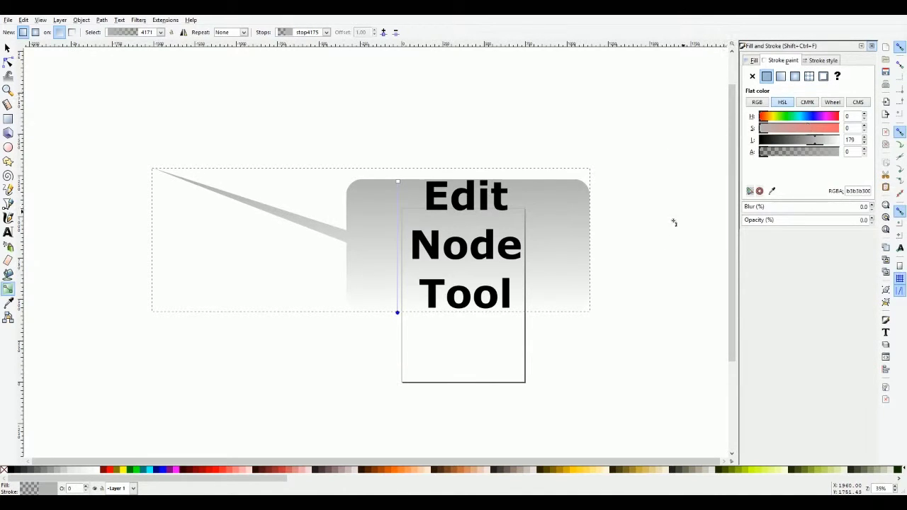
{"action": "left_click", "coordinate": [756, 102]}
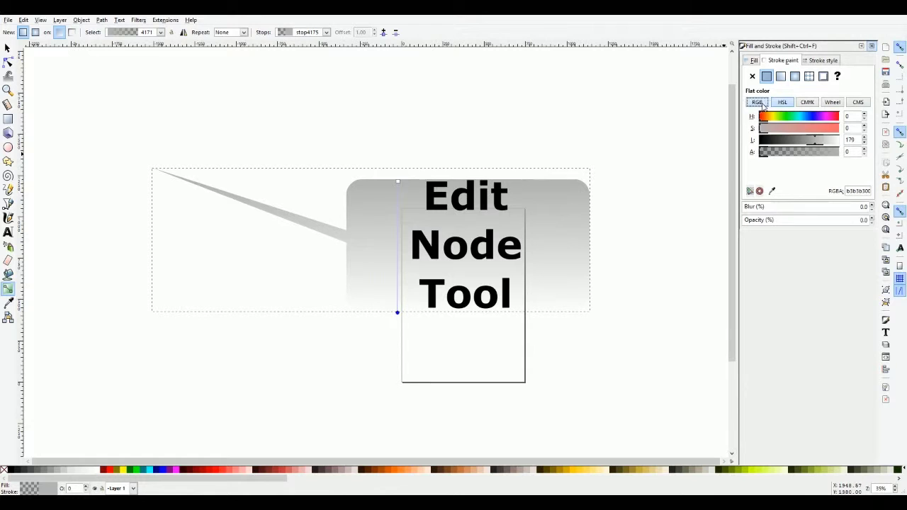
{"action": "left_click", "coordinate": [753, 61]}
{"action": "left_click", "coordinate": [757, 102]}
{"action": "left_click", "coordinate": [782, 61]}
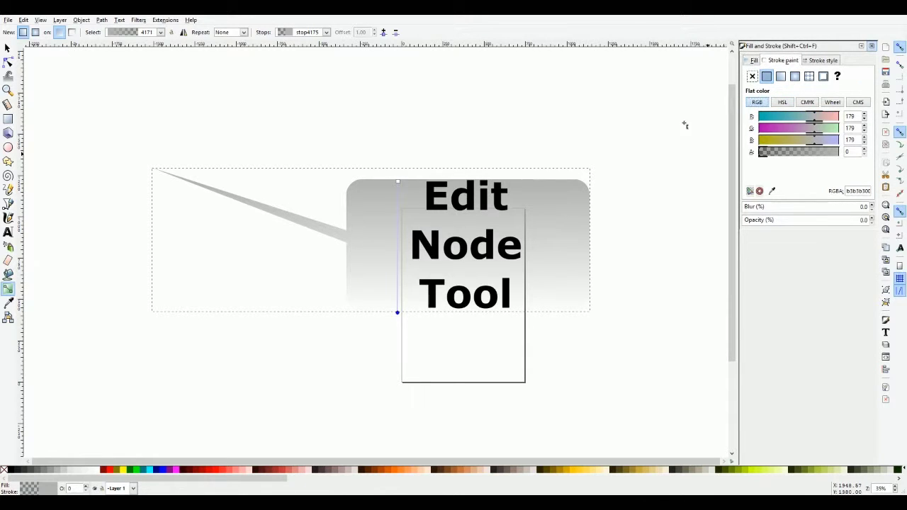
Check the opacity of the gradient's top stop and reselect the bottom stop.
{"action": "left_click", "coordinate": [397, 182]}
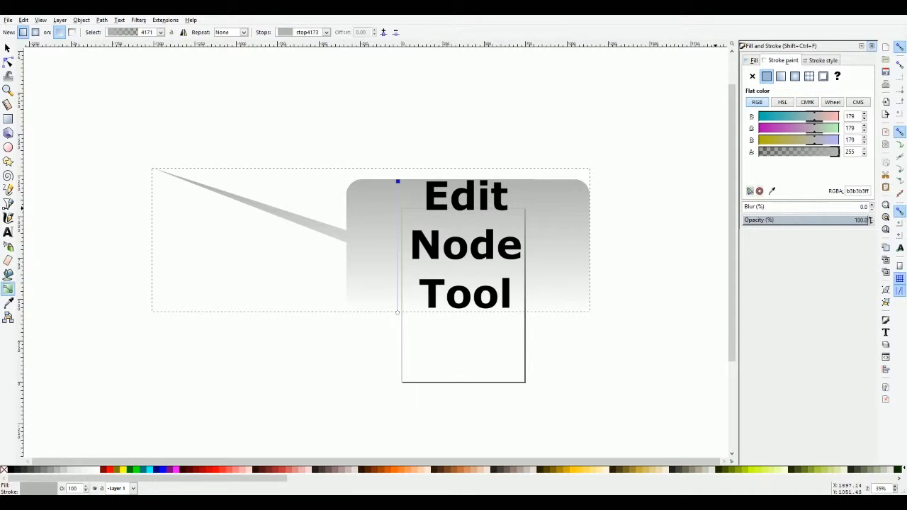
{"action": "double_click", "coordinate": [859, 220]}
{"action": "left_click", "coordinate": [397, 313]}
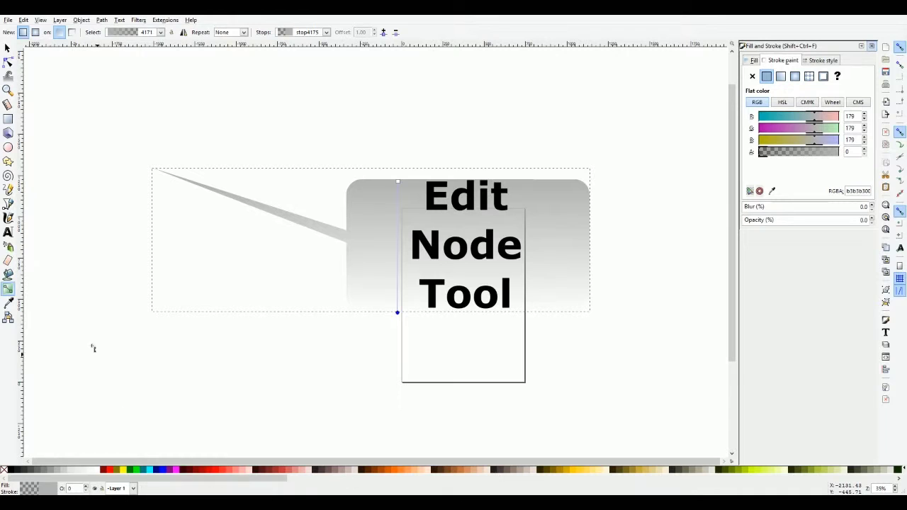
Recolour the gradient's bottom stop by sampling the text's black, trying gray 666666 and settling on dark gray 333333.
{"action": "left_click", "coordinate": [9, 303]}
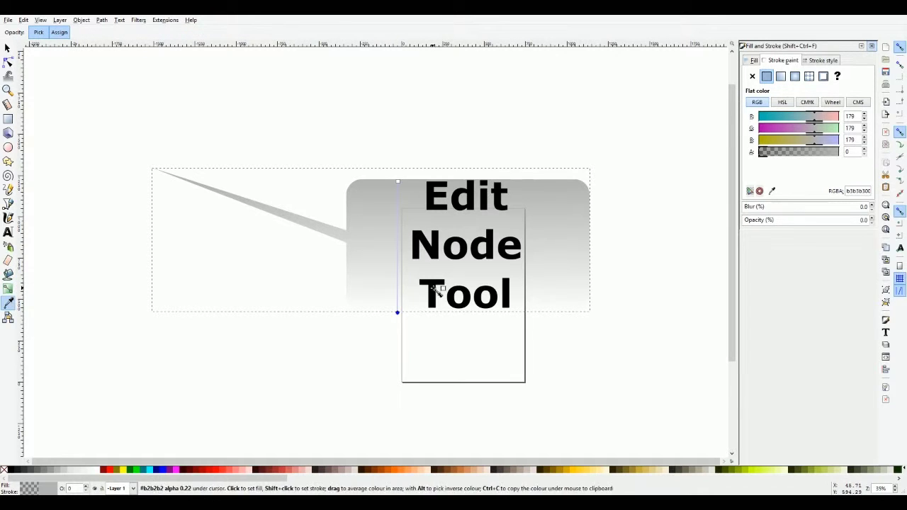
{"action": "left_click", "coordinate": [476, 248]}
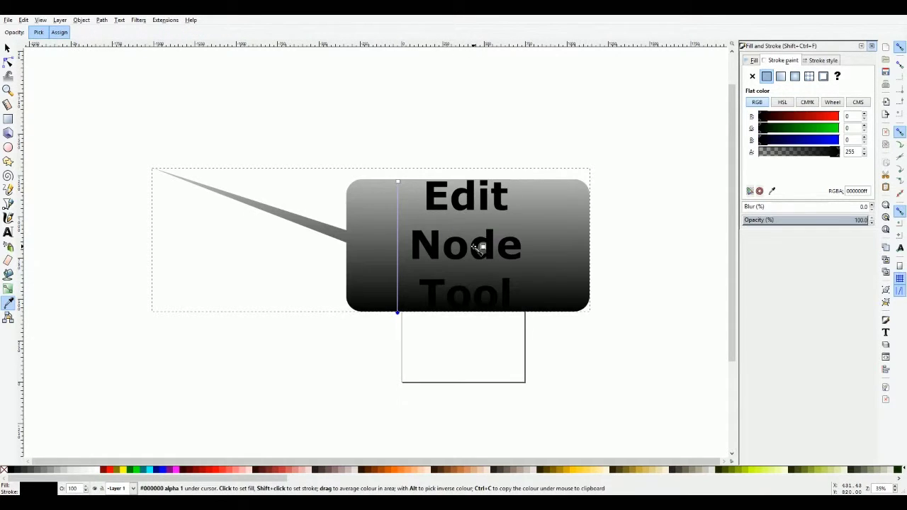
{"action": "left_click", "coordinate": [37, 471]}
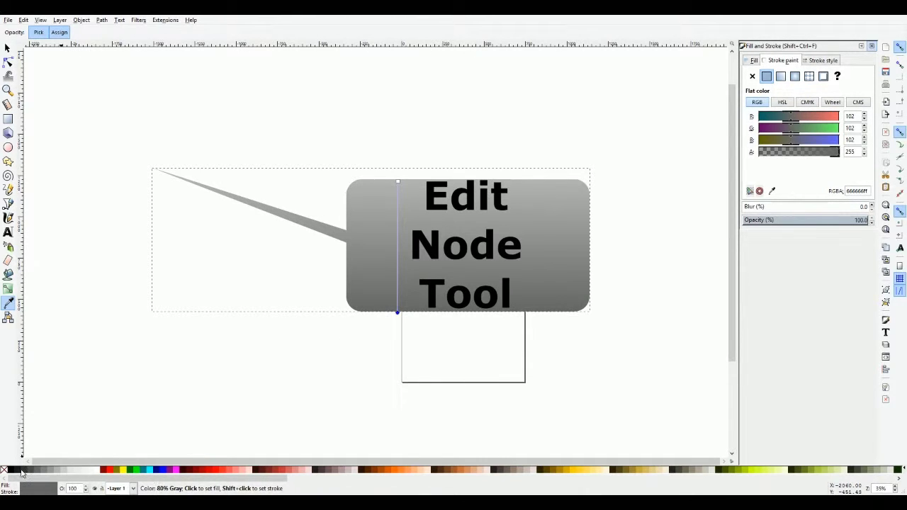
{"action": "left_click", "coordinate": [21, 472]}
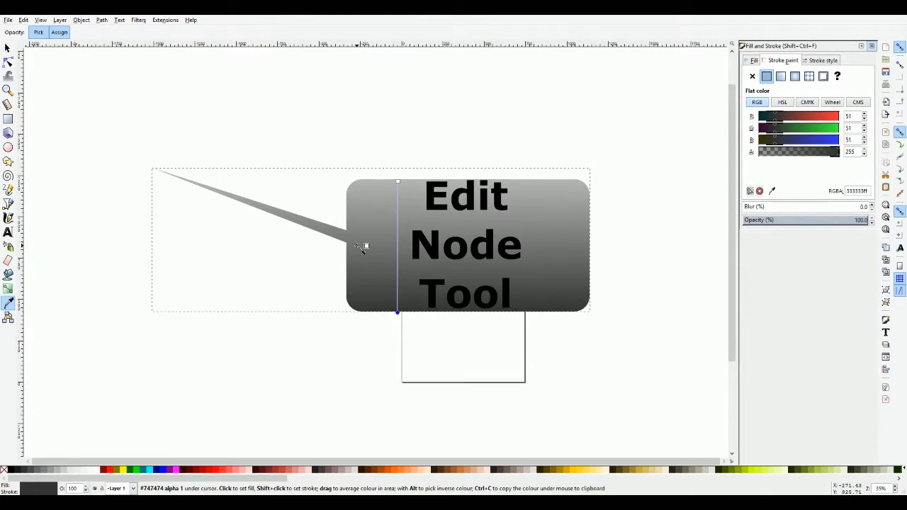
Adjust the gradient's start handle to sit on the callout's top edge, and switch to node editing for the callout.
{"action": "mouse_move", "coordinate": [398, 182]}
{"action": "left_mouse_down"}
{"action": "mouse_move", "coordinate": [399, 190]}
{"action": "mouse_move", "coordinate": [397, 180]}
{"action": "left_mouse_up"}
{"action": "left_click", "coordinate": [397, 180]}
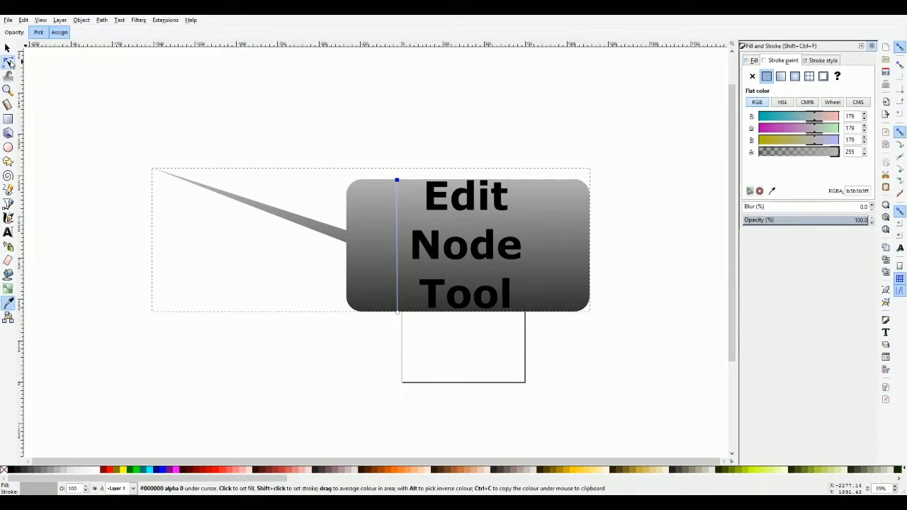
{"action": "left_click", "coordinate": [9, 62]}
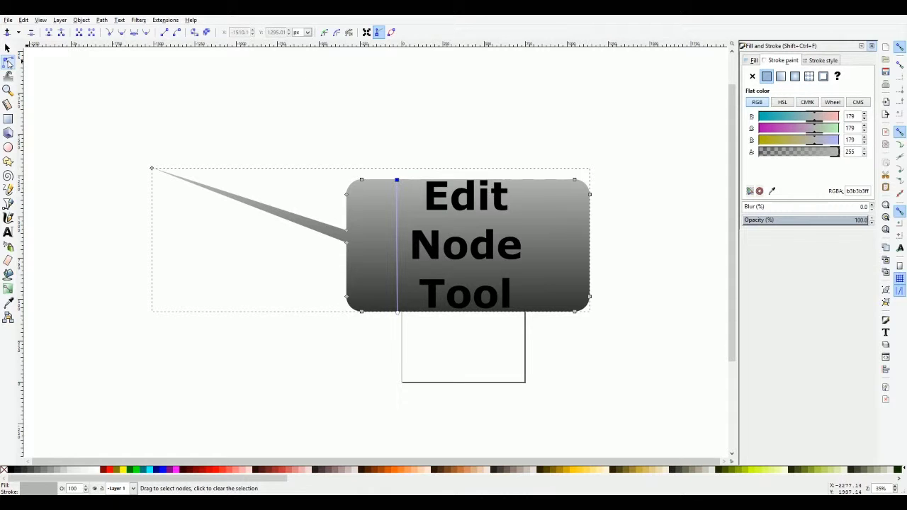
{"action": "left_click", "coordinate": [399, 252]}
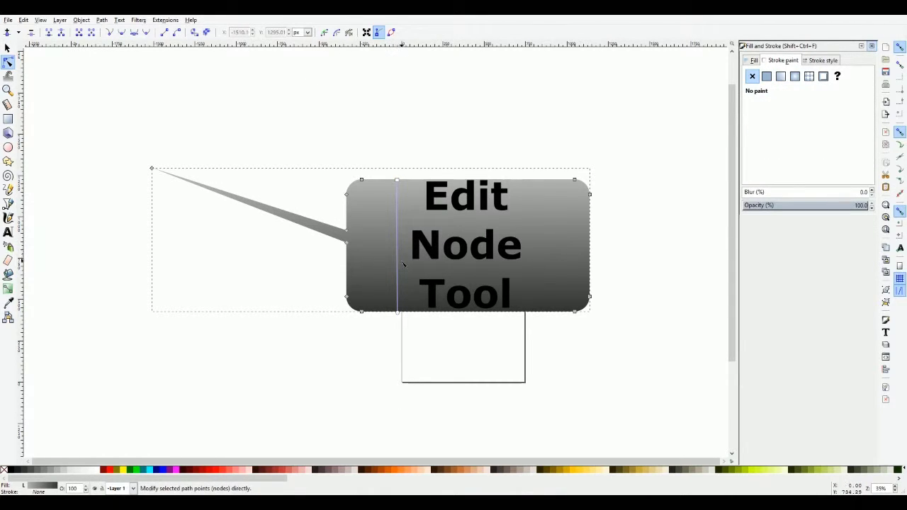
Try a red middle stop at about 0.53 along the callout's gradient, remove it, and reselect the gradient's start stop.
{"action": "left_click", "coordinate": [398, 181]}
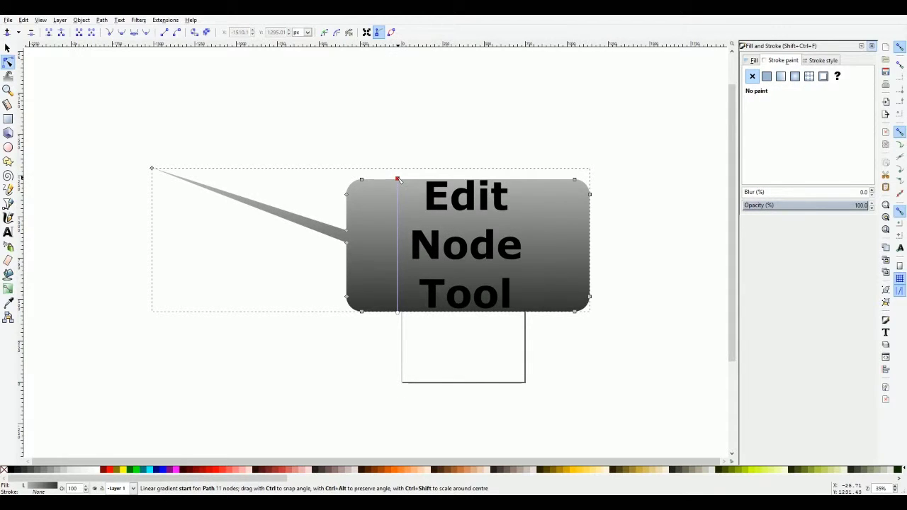
{"action": "left_click", "coordinate": [7, 290]}
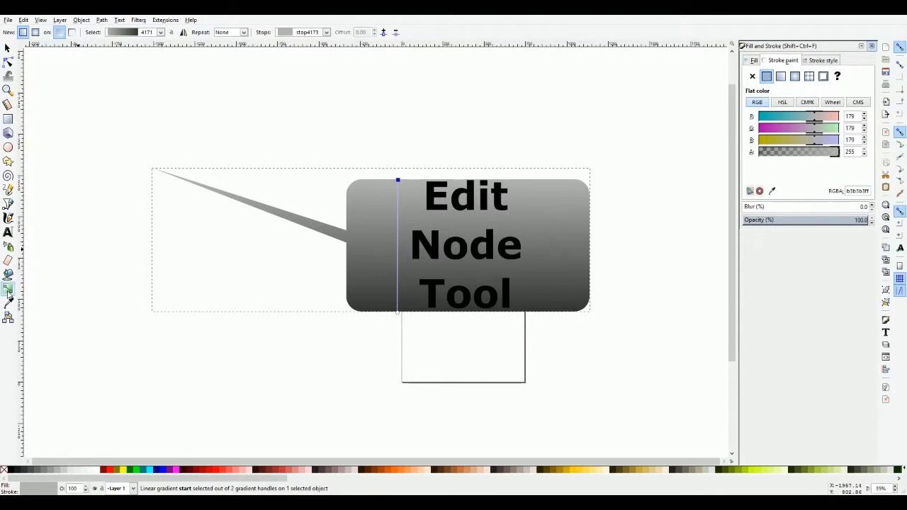
{"action": "double_click", "coordinate": [397, 236]}
{"action": "mouse_move", "coordinate": [398, 237]}
{"action": "left_mouse_down"}
{"action": "mouse_move", "coordinate": [396, 270]}
{"action": "mouse_move", "coordinate": [399, 203]}
{"action": "mouse_move", "coordinate": [392, 229]}
{"action": "mouse_move", "coordinate": [409, 220]}
{"action": "mouse_move", "coordinate": [403, 280]}
{"action": "mouse_move", "coordinate": [405, 212]}
{"action": "mouse_move", "coordinate": [408, 251]}
{"action": "left_mouse_up"}
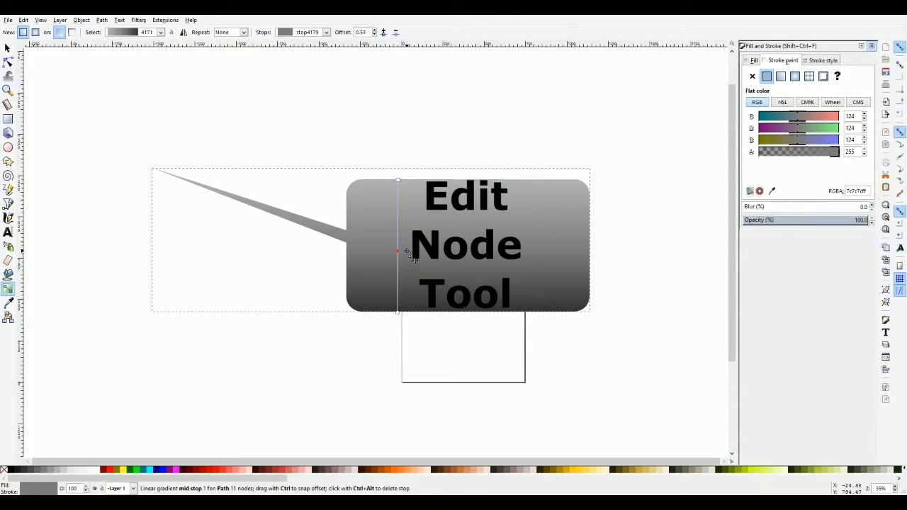
{"action": "left_click", "coordinate": [216, 470]}
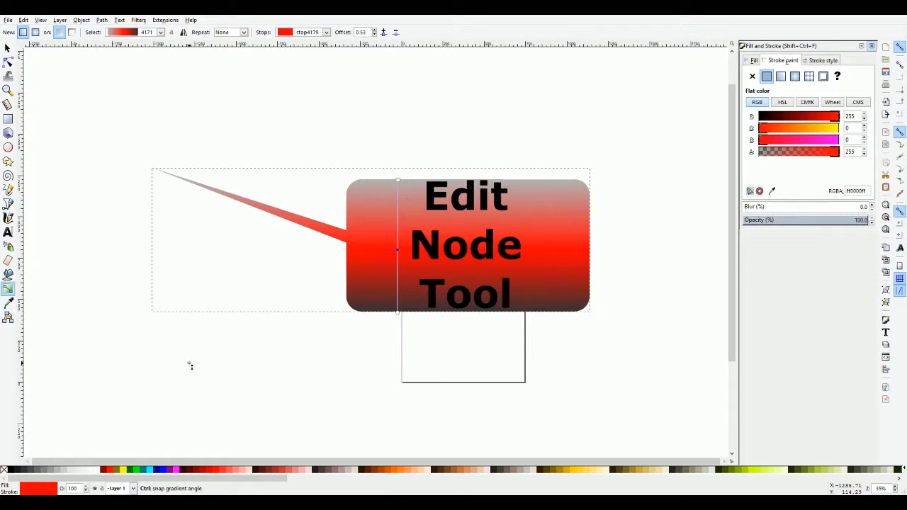
{"action": "key", "text": "Delete"}
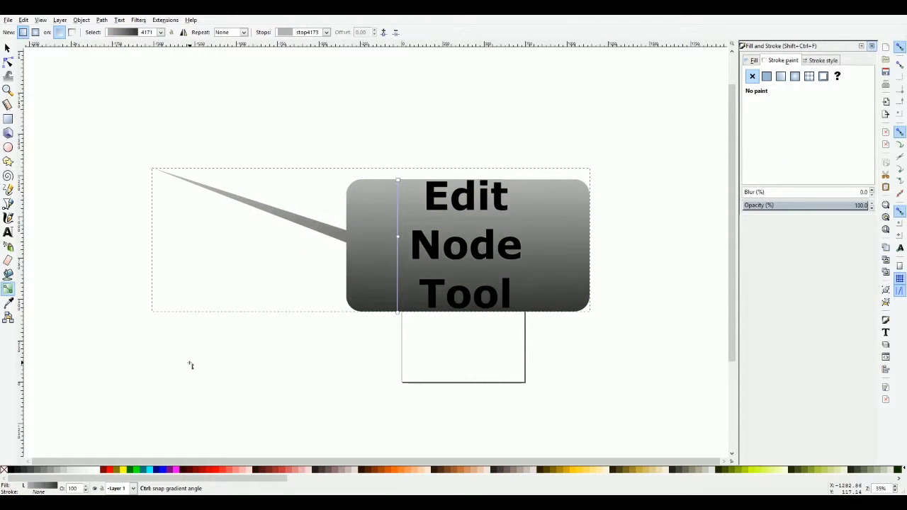
{"action": "left_click", "coordinate": [398, 181]}
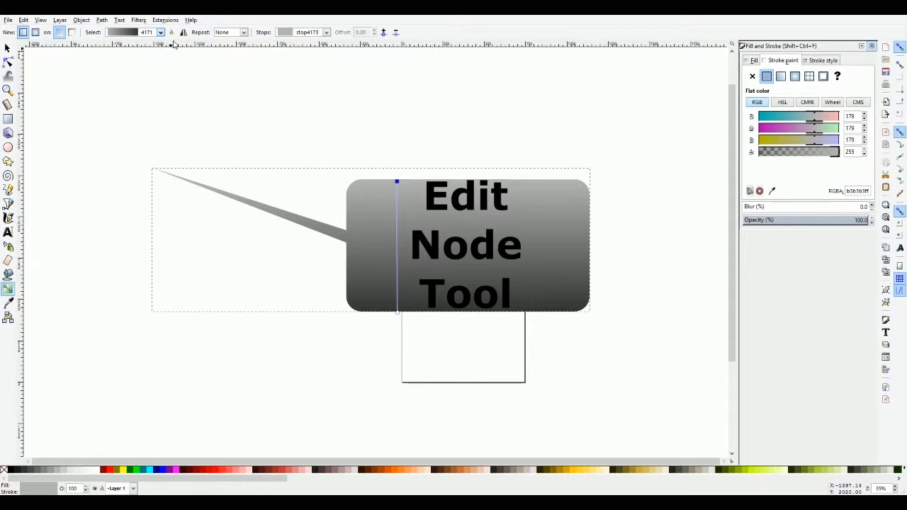
Examine the curved edges of the word "Edit" and the callout's upper-left rounded corner at high magnification.
{"action": "key", "text": "s"}
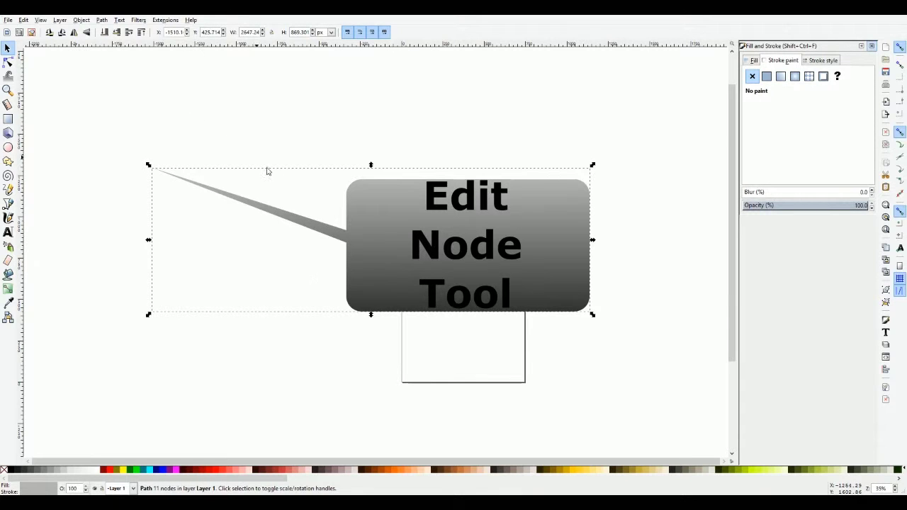
{"action": "scroll", "coordinate": [316, 277], "scroll_direction": "down", "scroll_amount": 1}
{"action": "scroll", "coordinate": [315, 277], "scroll_direction": "up", "scroll_amount": 1}
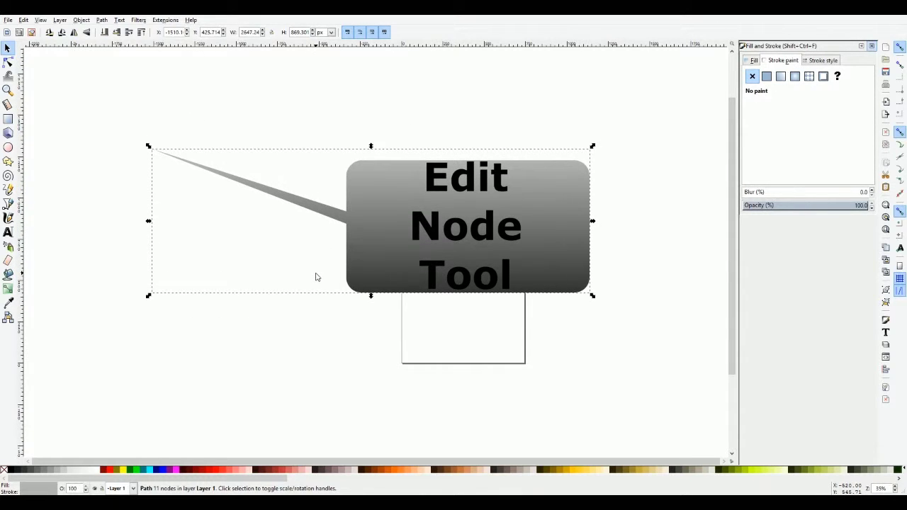
{"action": "scroll", "coordinate": [308, 293], "scroll_direction": "up", "scroll_amount": 2}
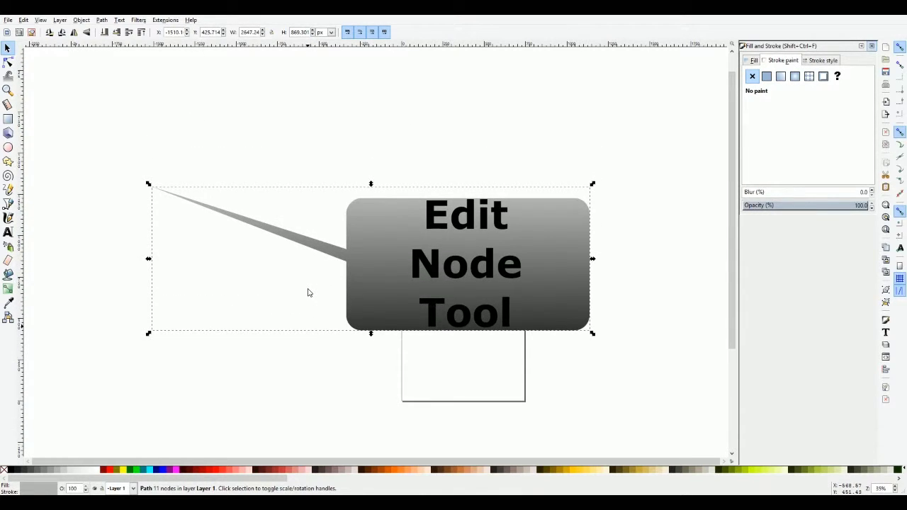
{"action": "key", "text": "plus"}
{"action": "key", "text": "plus"}
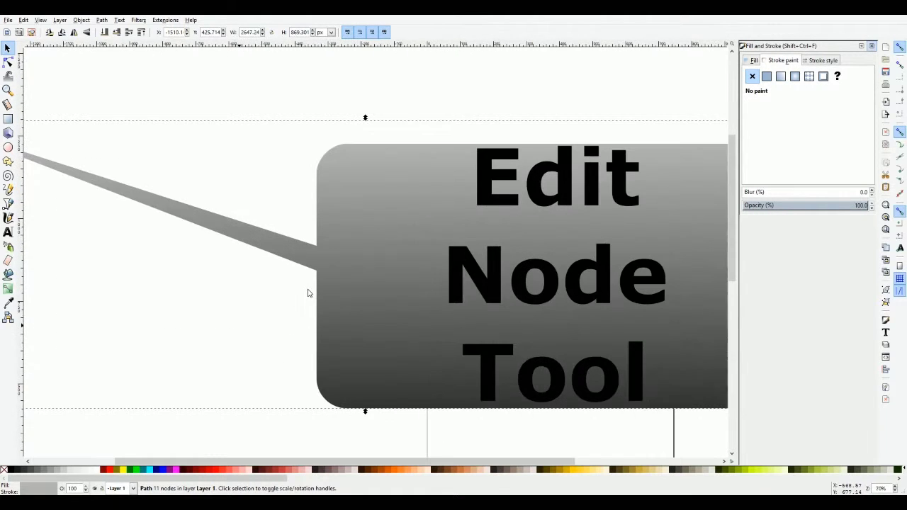
{"action": "scroll", "coordinate": [405, 395], "scroll_direction": "up", "scroll_amount": 3}
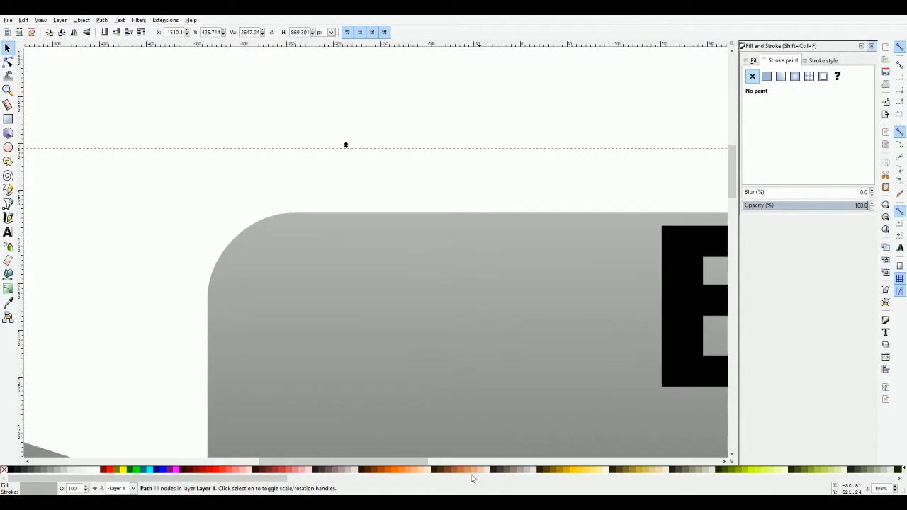
{"action": "scroll", "coordinate": [479, 462], "scroll_direction": "right", "scroll_amount": 1}
{"action": "scroll", "coordinate": [479, 466], "scroll_direction": "right", "scroll_amount": 3}
{"action": "scroll", "coordinate": [478, 466], "scroll_direction": "up", "scroll_amount": 4}
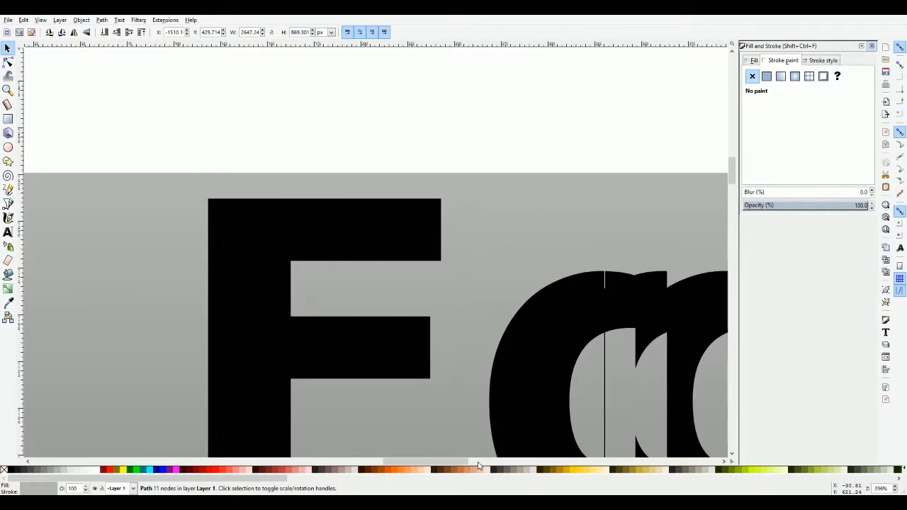
{"action": "scroll", "coordinate": [457, 380], "scroll_direction": "down", "scroll_amount": 1}
{"action": "scroll", "coordinate": [457, 381], "scroll_direction": "down", "scroll_amount": 1}
{"action": "scroll", "coordinate": [457, 380], "scroll_direction": "right", "scroll_amount": 2}
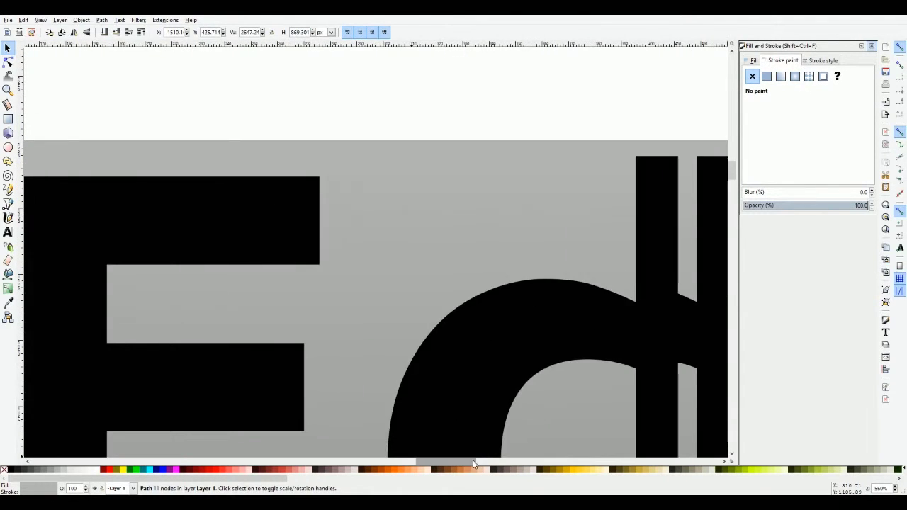
{"action": "scroll", "coordinate": [456, 378], "scroll_direction": "up", "scroll_amount": 2}
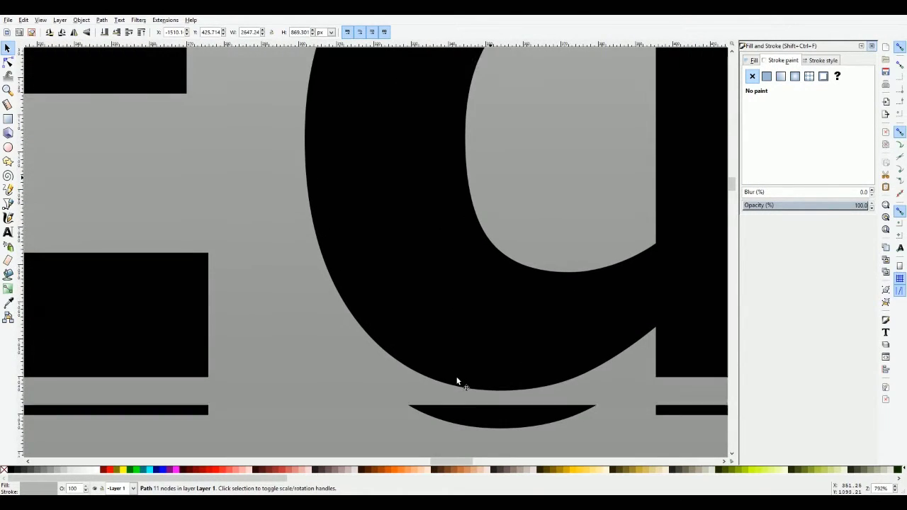
{"action": "scroll", "coordinate": [456, 382], "scroll_direction": "up", "scroll_amount": 6}
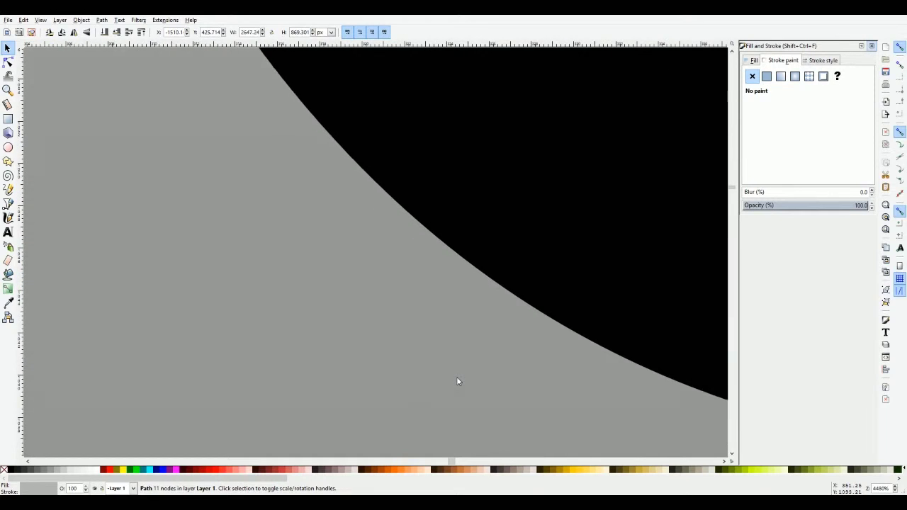
{"action": "scroll", "coordinate": [457, 382], "scroll_direction": "up", "scroll_amount": 2}
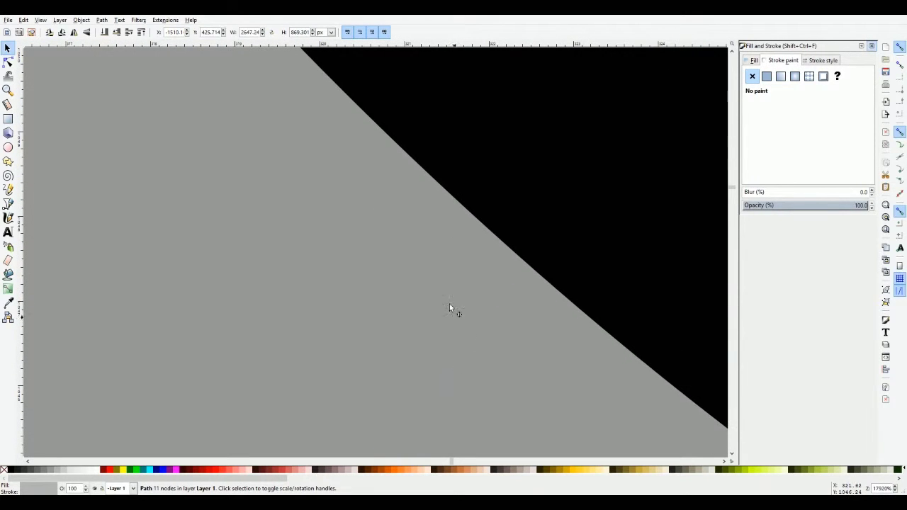
{"action": "scroll", "coordinate": [644, 337], "scroll_direction": "down", "scroll_amount": 8}
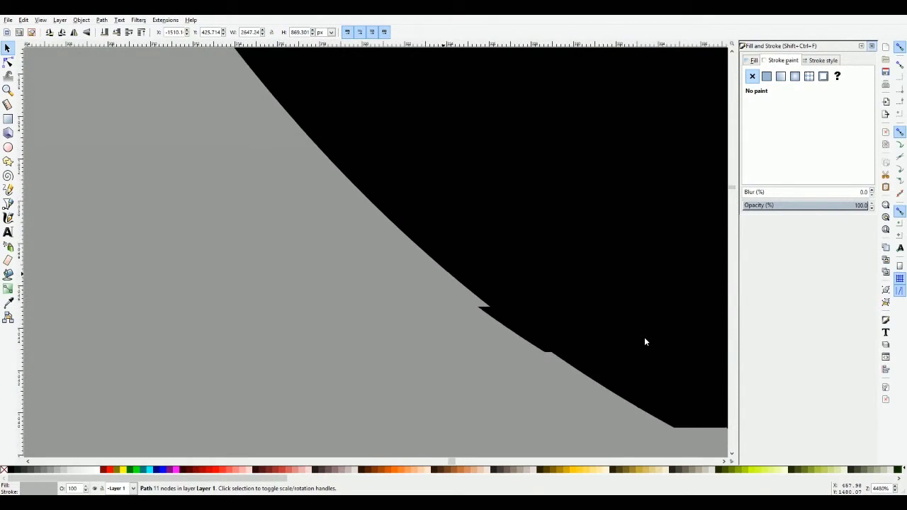
{"action": "scroll", "coordinate": [356, 221], "scroll_direction": "down", "scroll_amount": 6}
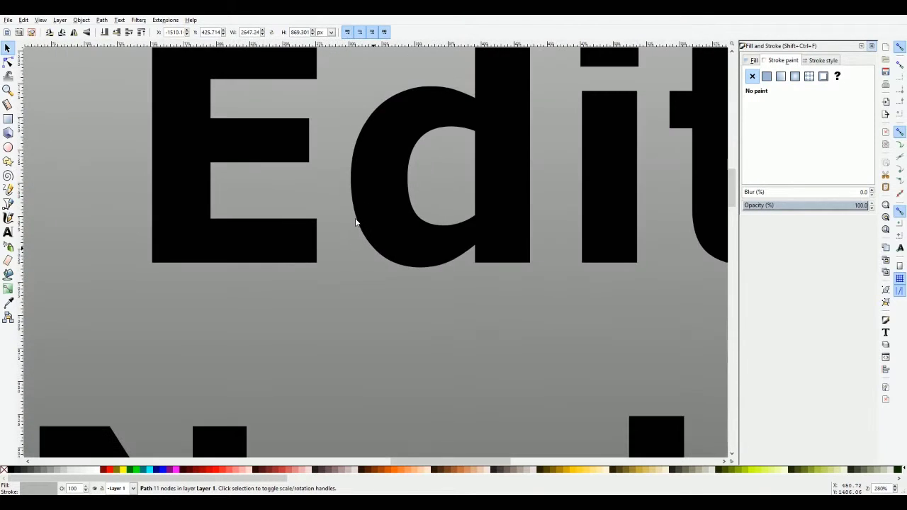
{"action": "scroll", "coordinate": [418, 441], "scroll_direction": "left", "scroll_amount": 10}
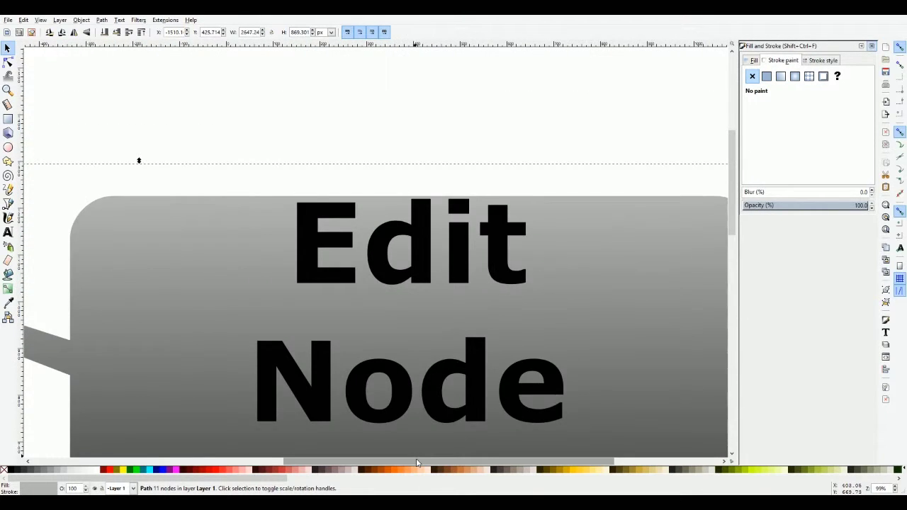
{"action": "scroll", "coordinate": [401, 384], "scroll_direction": "up", "scroll_amount": 3}
{"action": "scroll", "coordinate": [406, 456], "scroll_direction": "down", "scroll_amount": 2}
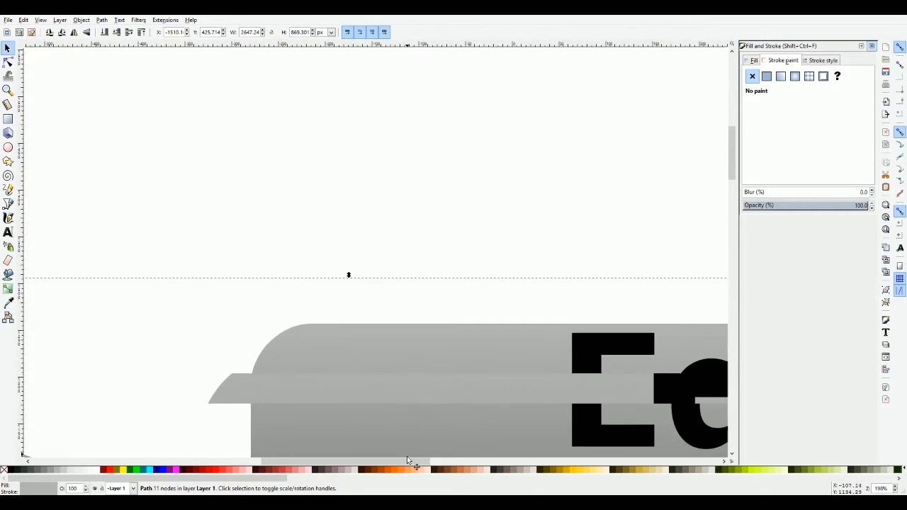
{"action": "scroll", "coordinate": [407, 456], "scroll_direction": "left", "scroll_amount": 5}
{"action": "scroll", "coordinate": [388, 387], "scroll_direction": "up", "scroll_amount": 5}
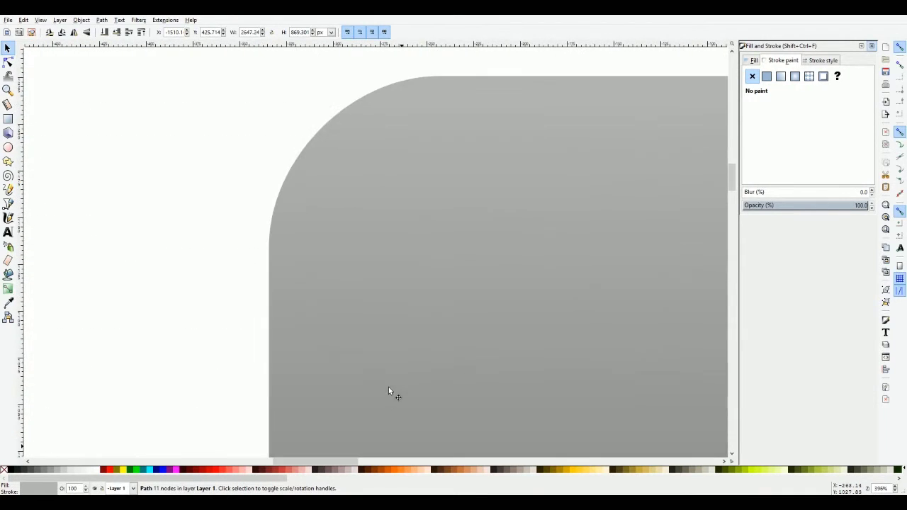
{"action": "scroll", "coordinate": [388, 391], "scroll_direction": "down", "scroll_amount": 7}
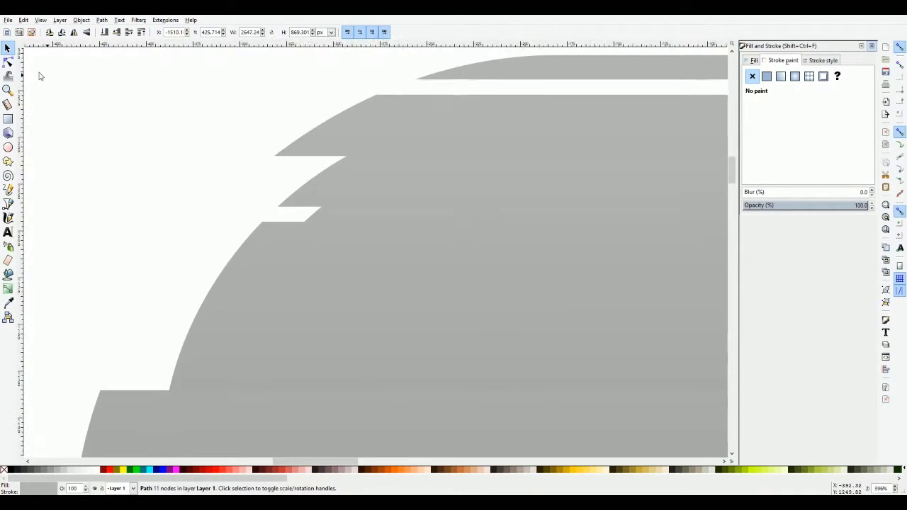
Inspect the curve handles of the node at the callout's lower-right rounded corner, and clear the selection.
{"action": "key", "text": "n"}
{"action": "scroll", "coordinate": [282, 225], "scroll_direction": "down", "scroll_amount": 2}
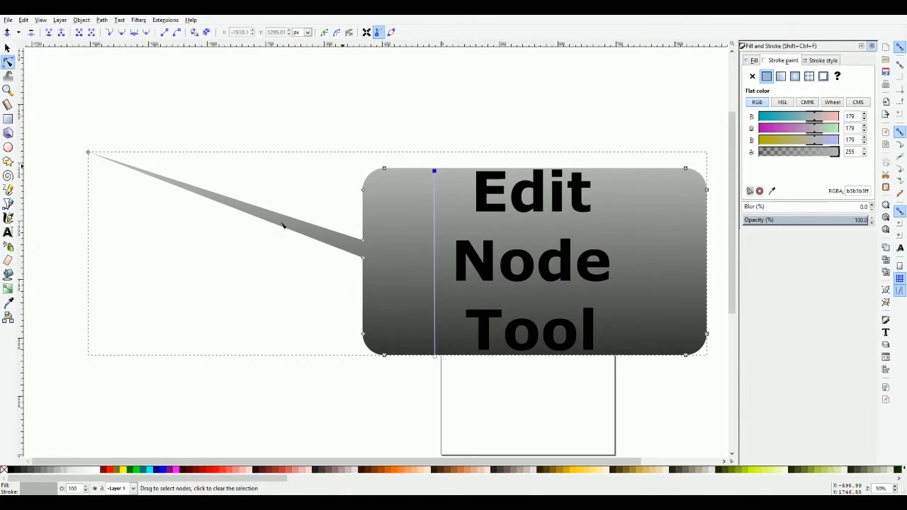
{"action": "left_click_drag", "start_coordinate": [370, 463], "coordinate": [449, 463]}
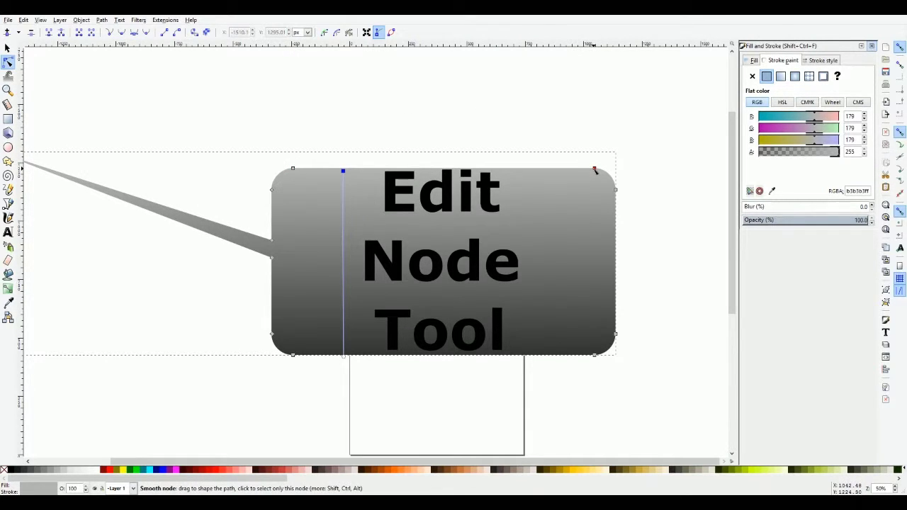
{"action": "left_click", "coordinate": [616, 336]}
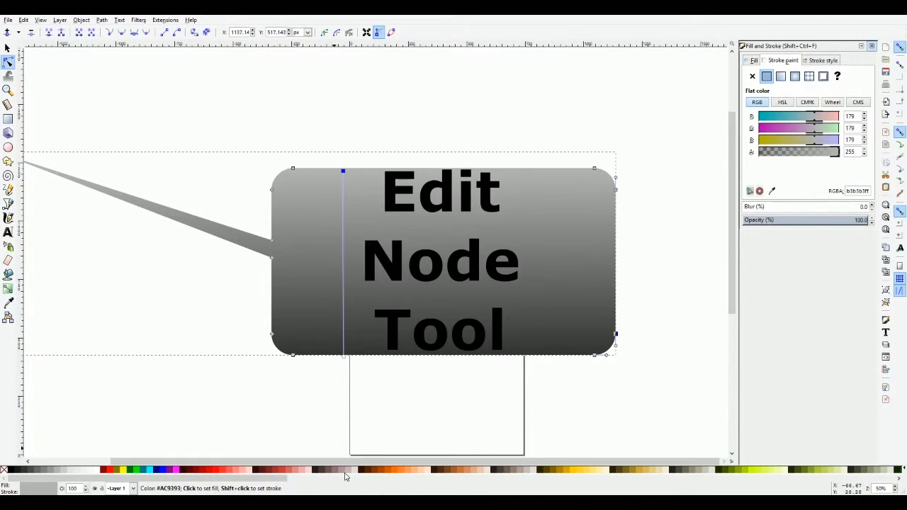
{"action": "scroll", "coordinate": [345, 464], "scroll_direction": "left", "scroll_amount": 2}
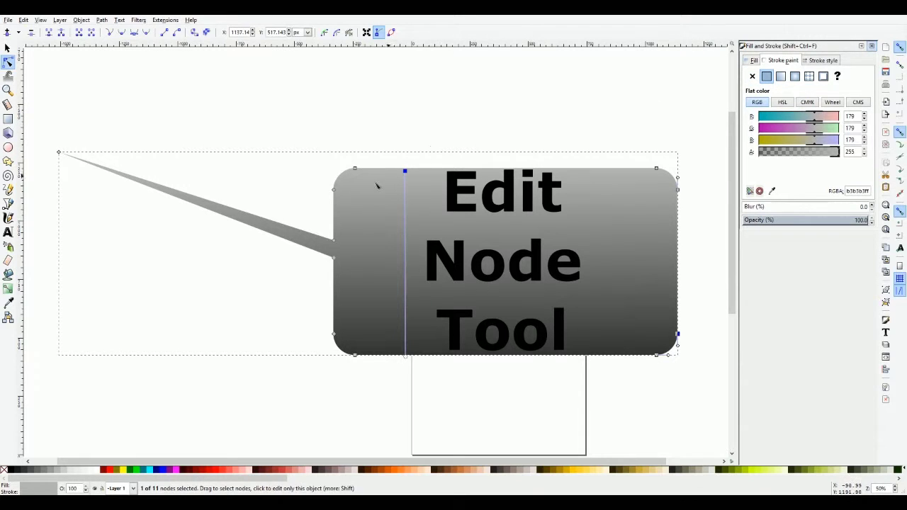
{"action": "left_click", "coordinate": [429, 149]}
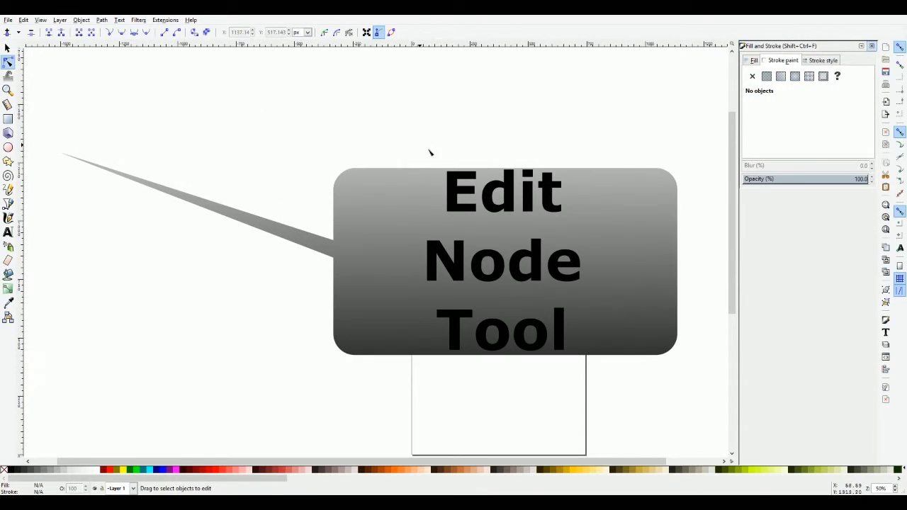
Give the "Edit Node Tool" text a flat, fully opaque red stroke with RGB 255, 0, 0.
{"action": "left_click", "coordinate": [452, 177]}
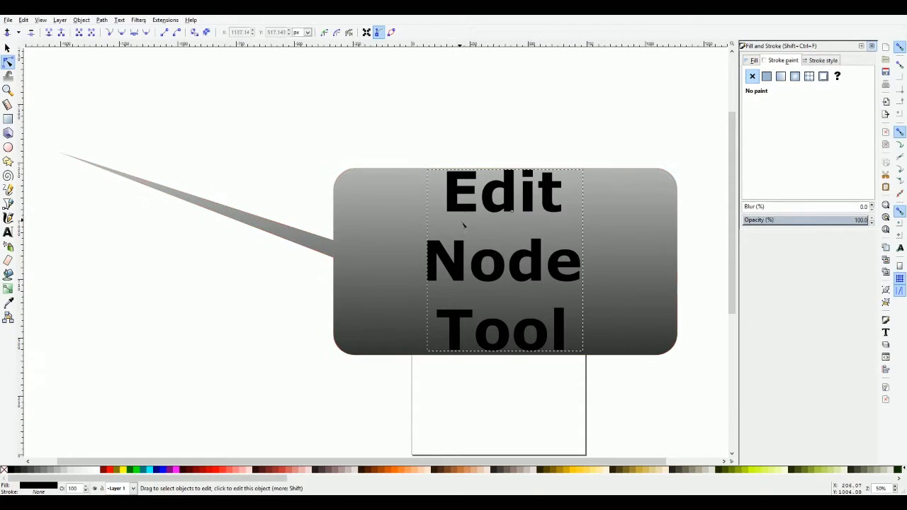
{"action": "left_click", "coordinate": [766, 76]}
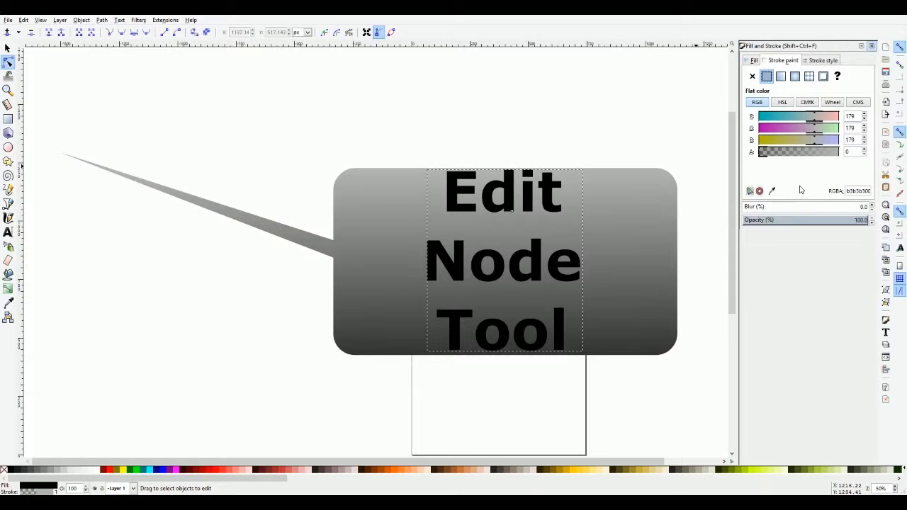
{"action": "left_click_drag", "start_coordinate": [822, 154], "coordinate": [842, 157]}
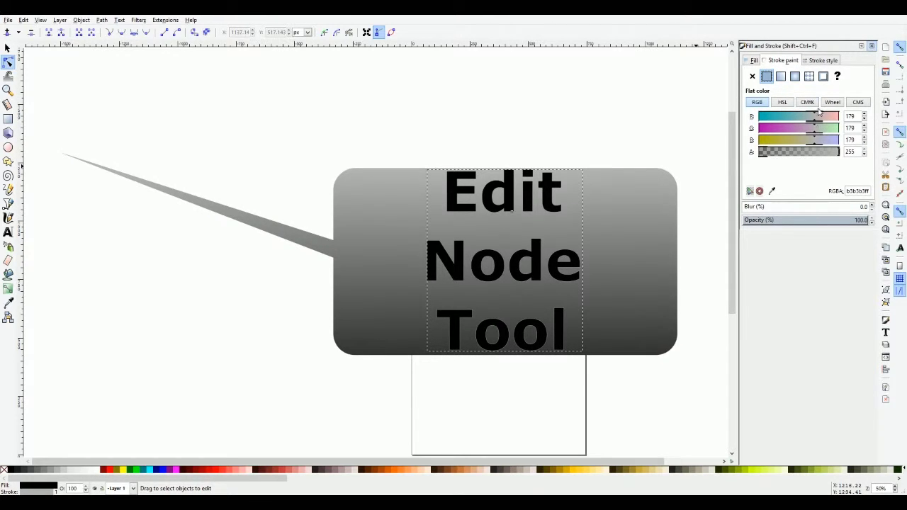
{"action": "left_click", "coordinate": [108, 469]}
{"action": "key", "text": "ctrl+z"}
{"action": "left_click", "coordinate": [839, 118]}
{"action": "left_click_drag", "start_coordinate": [769, 132], "coordinate": [737, 140]}
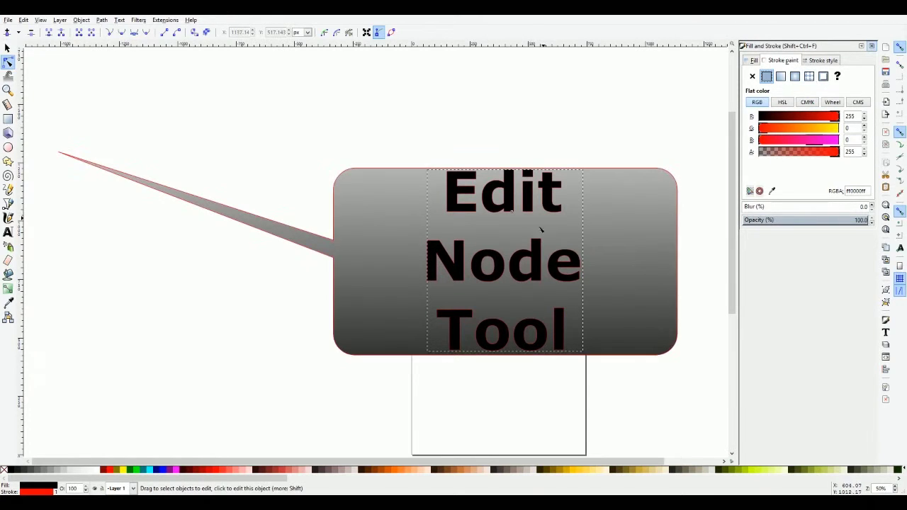
Set the text's stroke width to 8 px, check its stroke paint, and return to the stroke style settings.
{"action": "left_click", "coordinate": [822, 60]}
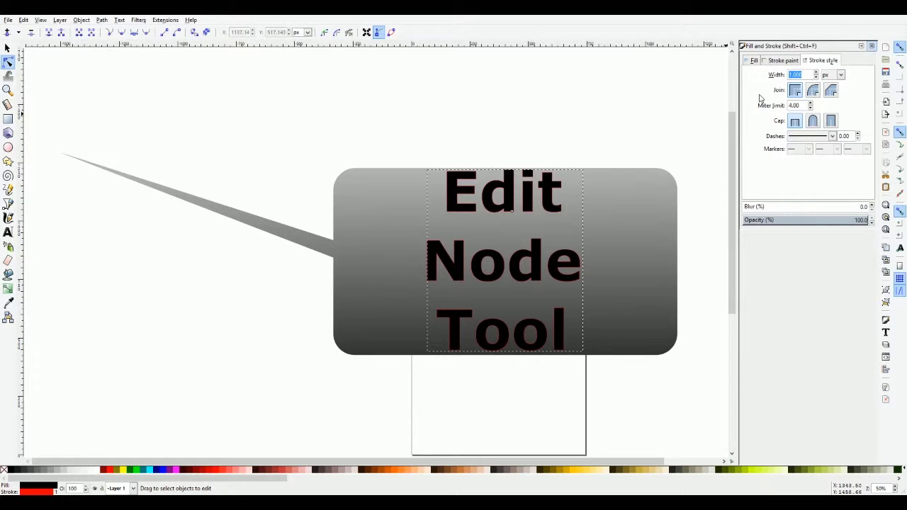
{"action": "type", "text": "8"}
{"action": "left_click", "coordinate": [796, 60]}
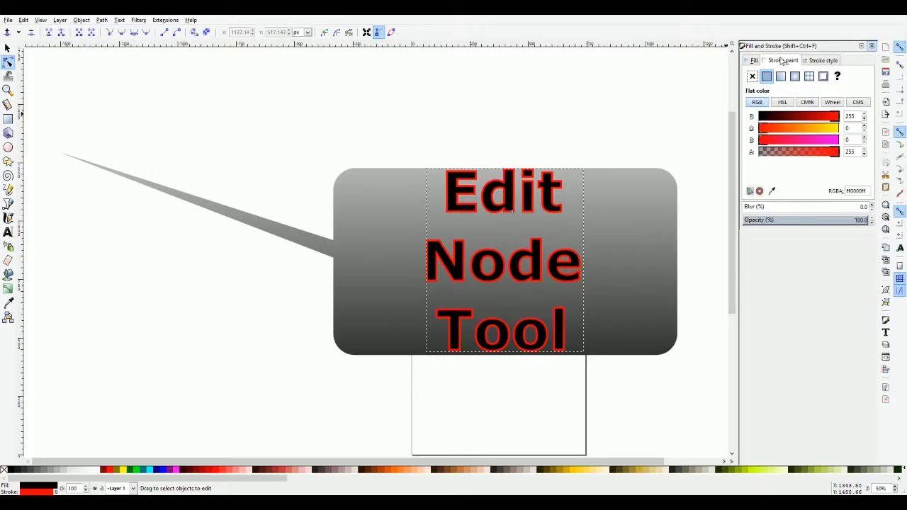
{"action": "left_click", "coordinate": [815, 62]}
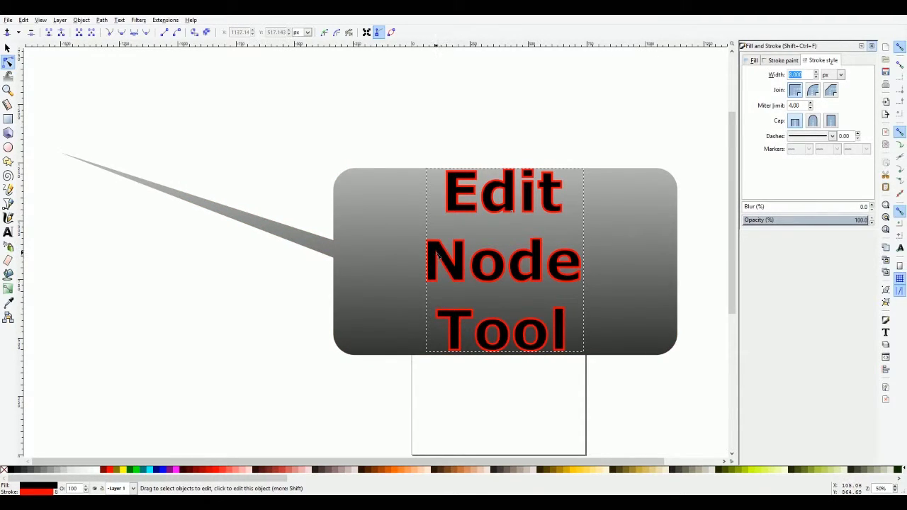
{"action": "scroll", "coordinate": [437, 256], "scroll_direction": "down", "scroll_amount": 1}
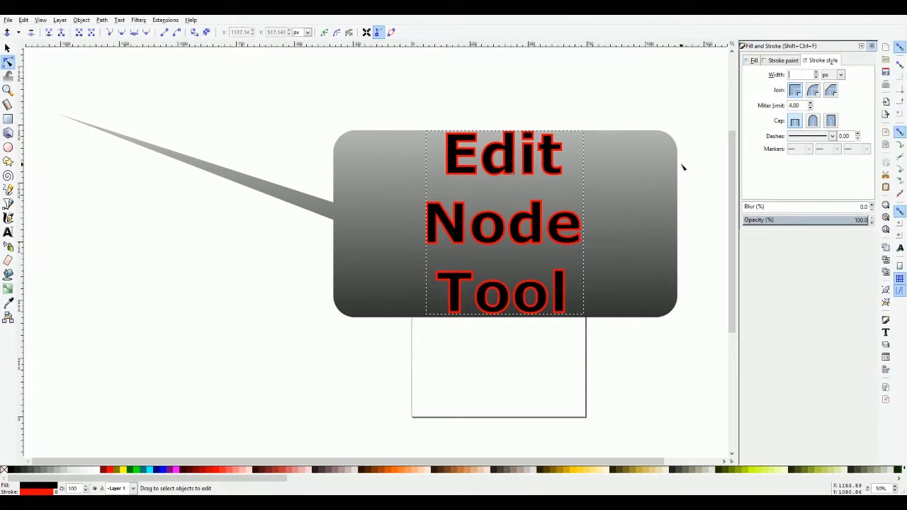
Set the "Edit Node Tool" text's stroke width to 8 px and examine the red outline up close.
{"action": "type", "text": "8"}
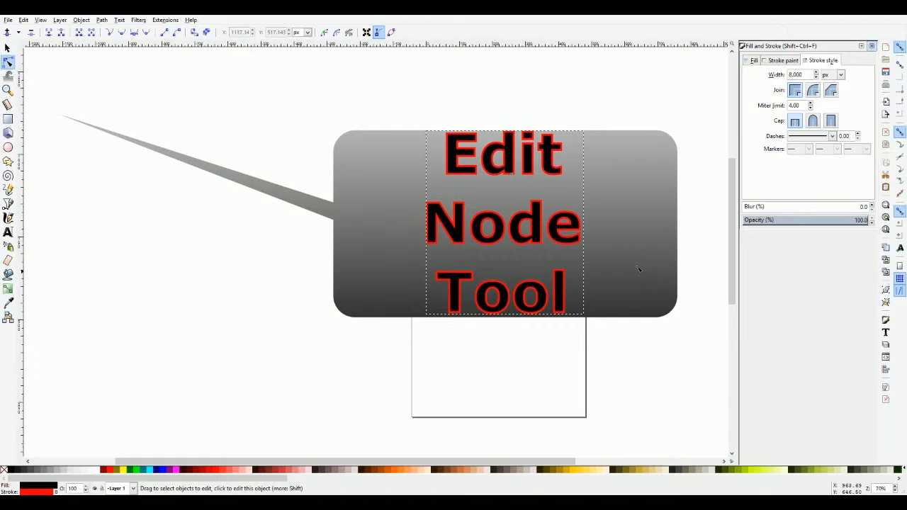
{"action": "key", "text": "plus"}
{"action": "key", "text": "plus"}
{"action": "key", "text": "plus"}
{"action": "scroll", "coordinate": [618, 412], "scroll_direction": "up", "scroll_amount": 4}
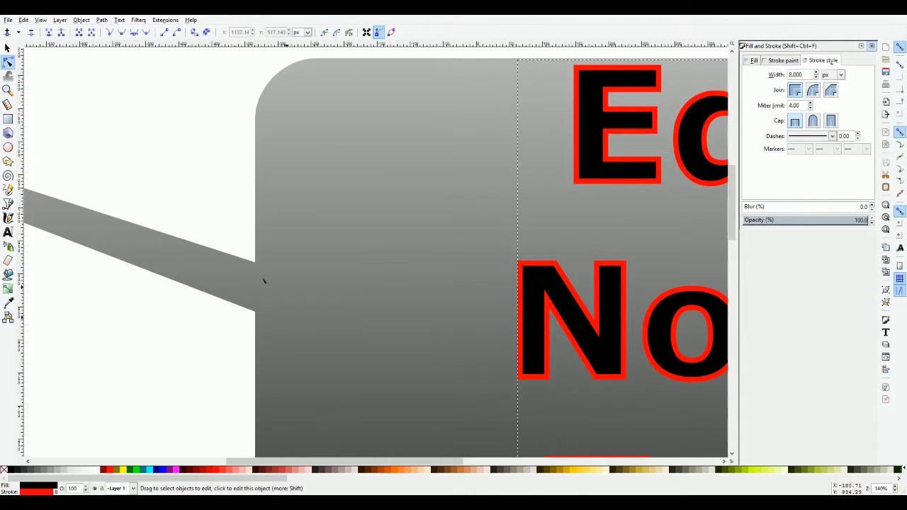
{"action": "key", "text": "minus"}
{"action": "key", "text": "minus"}
{"action": "key", "text": "minus"}
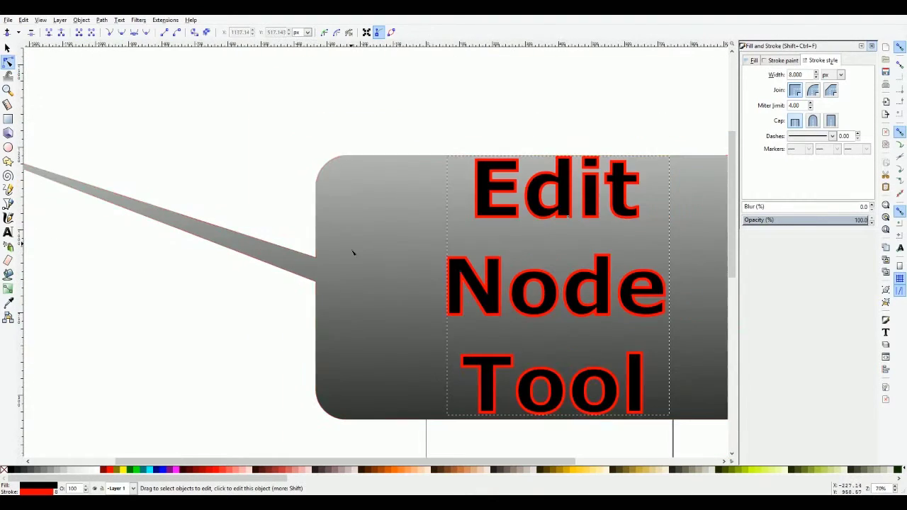
Draw an open V-shaped path above the callout with the Bezier tool, its second straight segment about 807 px long.
{"action": "left_click", "coordinate": [8, 205]}
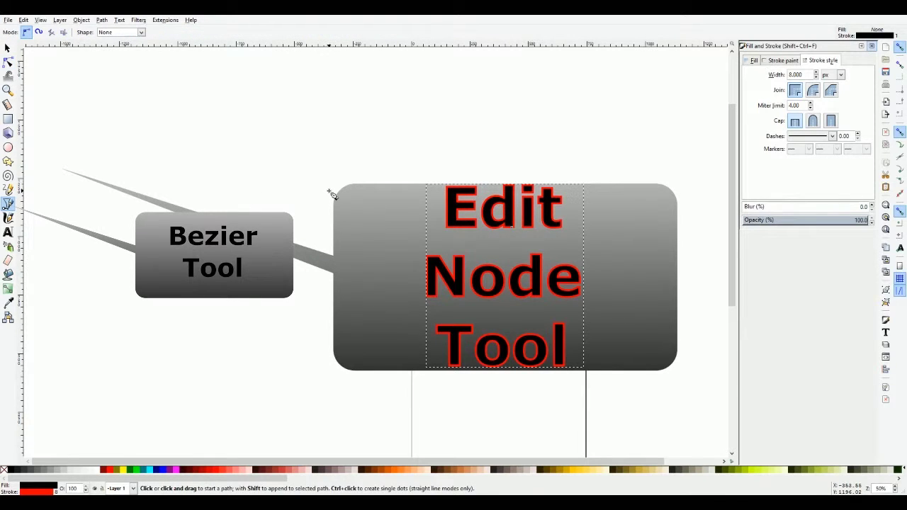
{"action": "left_click", "coordinate": [233, 127]}
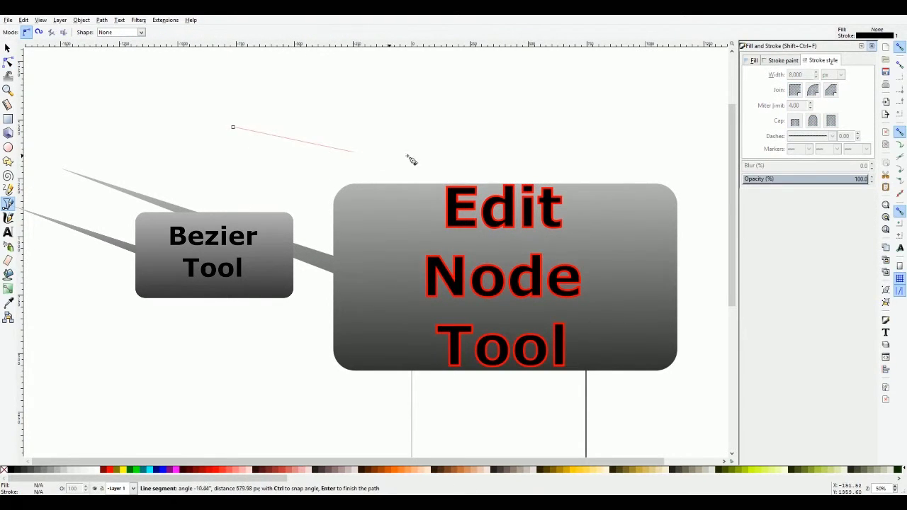
{"action": "left_click", "coordinate": [439, 140]}
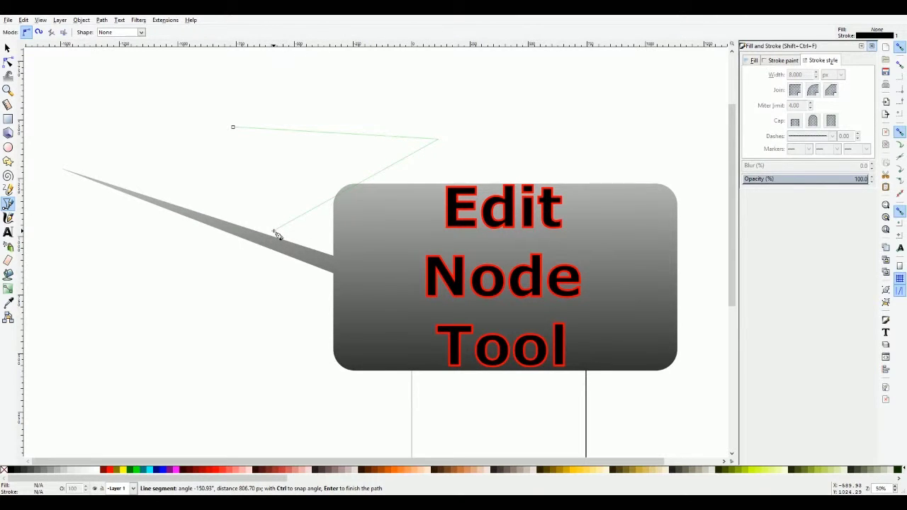
{"action": "double_click", "coordinate": [273, 231]}
Set the V-shaped path's stroke width to 10 px and examine its sharp corner with the node tool.
{"action": "left_click_drag", "start_coordinate": [807, 75], "coordinate": [750, 75]}
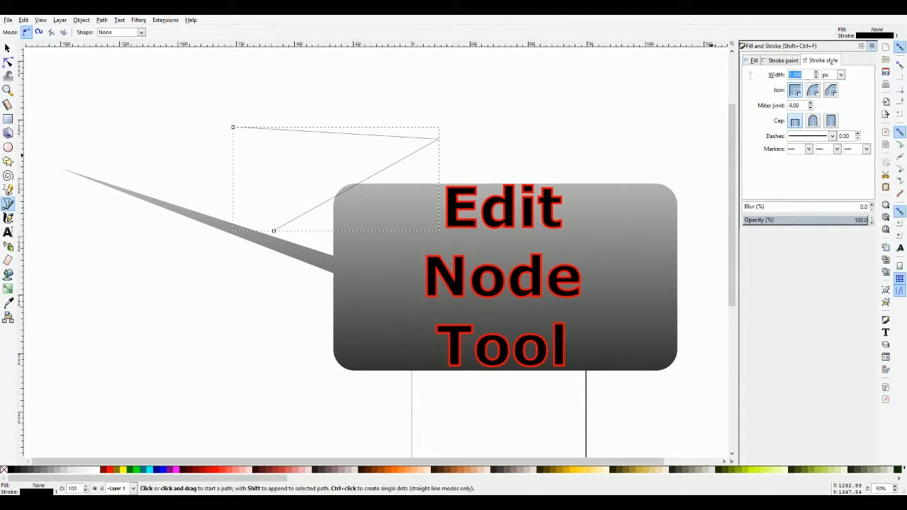
{"action": "type", "text": "10"}
{"action": "left_click", "coordinate": [784, 60]}
{"action": "left_click", "coordinate": [10, 64]}
{"action": "scroll", "coordinate": [462, 251], "scroll_direction": "up", "scroll_amount": 2}
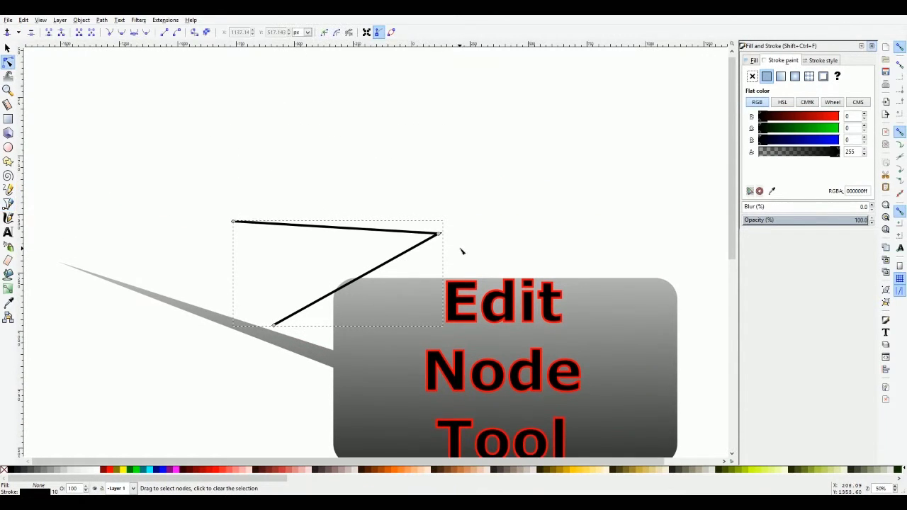
{"action": "scroll", "coordinate": [469, 249], "scroll_direction": "up", "scroll_amount": 3}
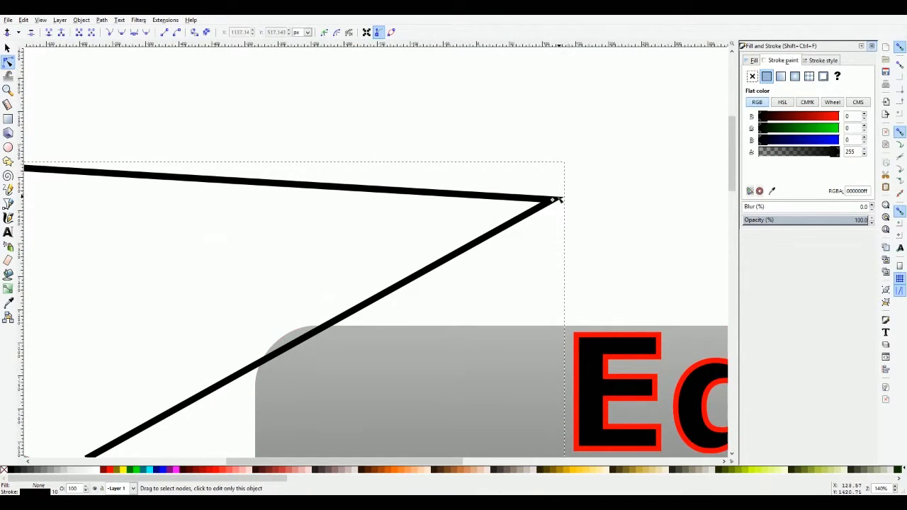
{"action": "key", "text": "minus"}
{"action": "scroll", "coordinate": [495, 234], "scroll_direction": "down", "scroll_amount": 1}
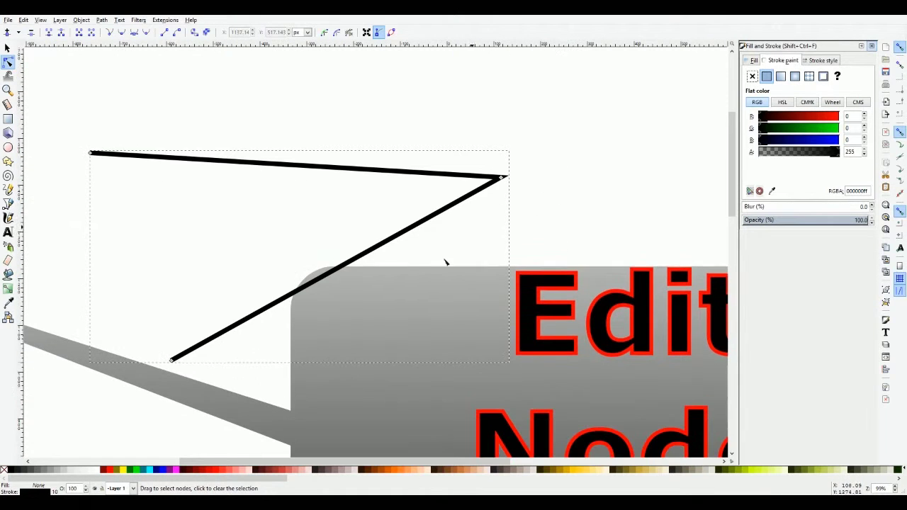
Move the path's lower end node to about X -558, Y 1090 px and change the stroke's miter limit.
{"action": "mouse_move", "coordinate": [173, 362]}
{"action": "left_mouse_down"}
{"action": "mouse_move", "coordinate": [146, 350]}
{"action": "mouse_move", "coordinate": [127, 324]}
{"action": "mouse_move", "coordinate": [140, 359]}
{"action": "mouse_move", "coordinate": [239, 404]}
{"action": "mouse_move", "coordinate": [348, 407]}
{"action": "mouse_move", "coordinate": [465, 391]}
{"action": "mouse_move", "coordinate": [492, 340]}
{"action": "mouse_move", "coordinate": [142, 330]}
{"action": "mouse_move", "coordinate": [182, 363]}
{"action": "mouse_move", "coordinate": [257, 386]}
{"action": "mouse_move", "coordinate": [223, 386]}
{"action": "left_mouse_up"}
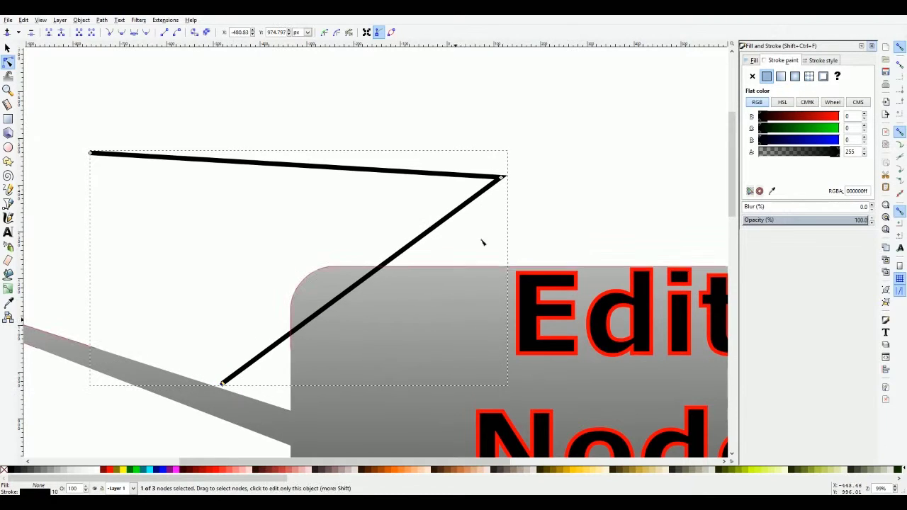
{"action": "left_click", "coordinate": [822, 62]}
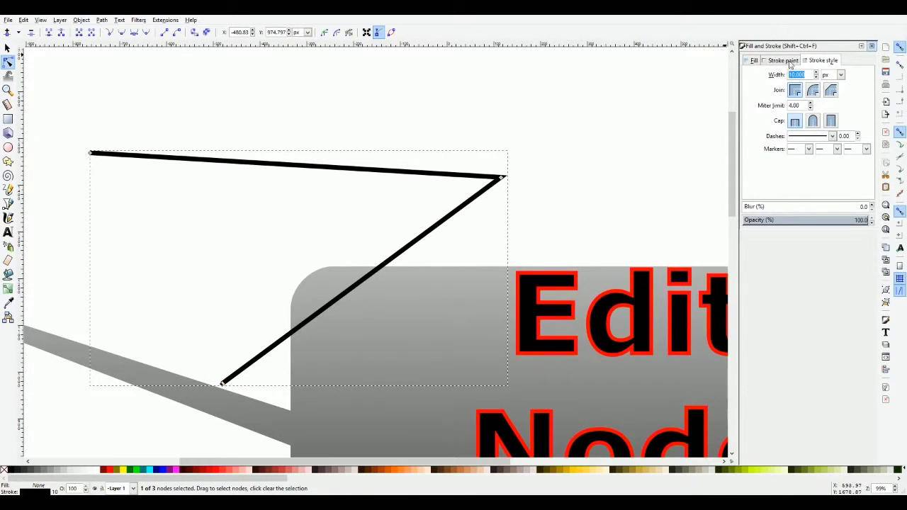
{"action": "mouse_move", "coordinate": [224, 385]}
{"action": "left_mouse_down"}
{"action": "mouse_move", "coordinate": [198, 360]}
{"action": "mouse_move", "coordinate": [187, 331]}
{"action": "left_mouse_up"}
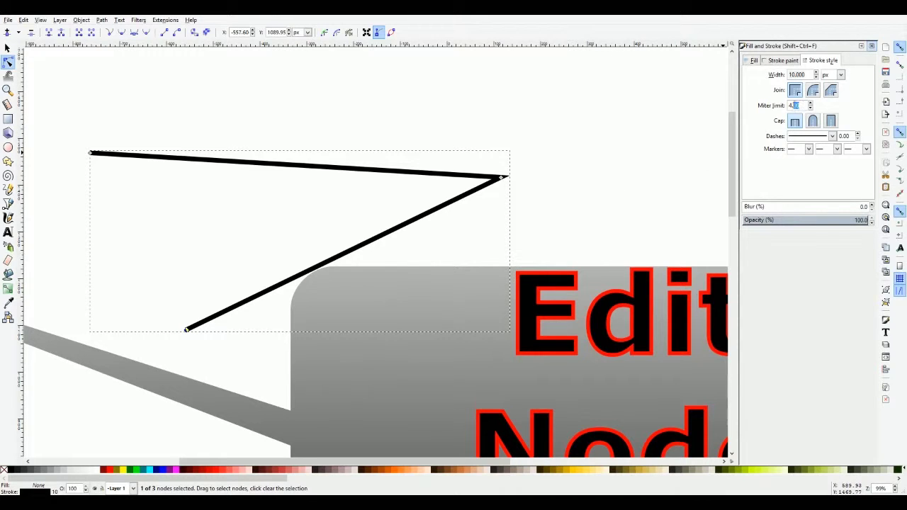
{"action": "double_click", "coordinate": [794, 105]}
{"action": "type", "text": "1"}
{"action": "left_click", "coordinate": [783, 61]}
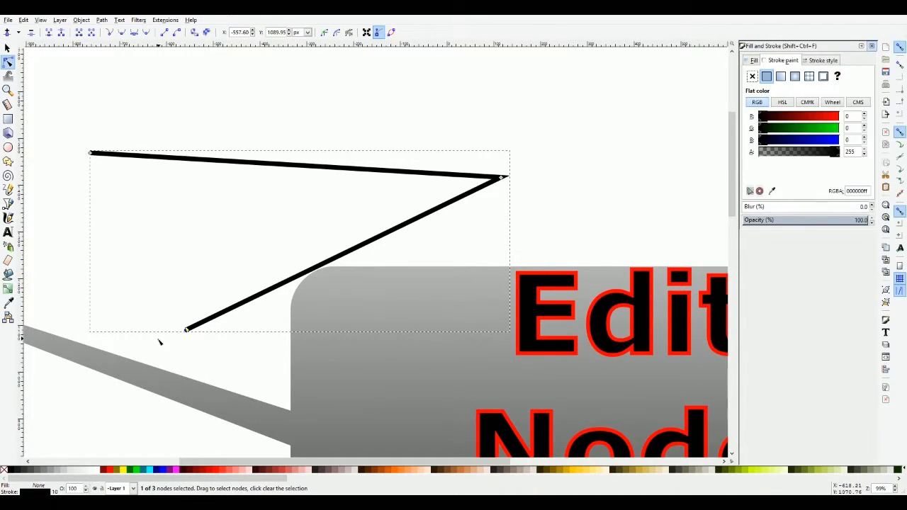
Narrow the path's corner by moving its lower end node beside the upper one, and reopen it to about X -619, Y 1152 px.
{"action": "left_click_drag", "start_coordinate": [187, 330], "coordinate": [100, 162]}
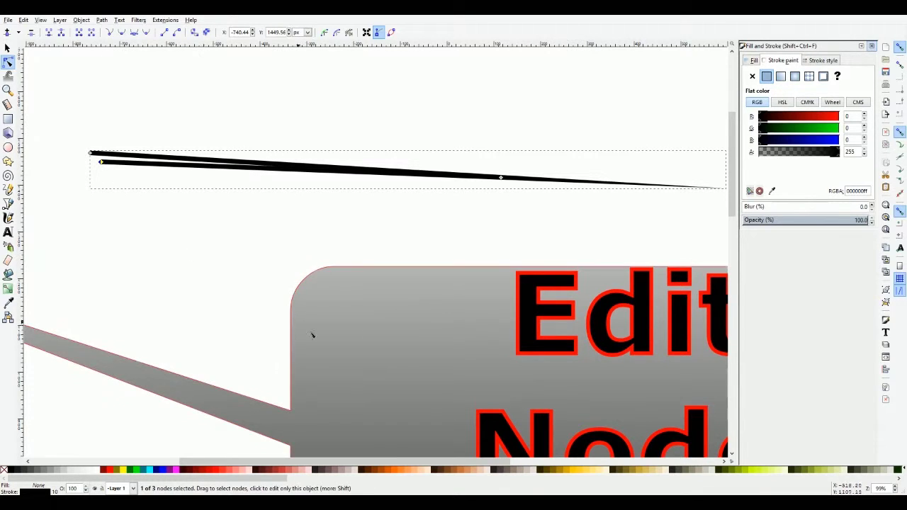
{"action": "scroll", "coordinate": [413, 458], "scroll_direction": "right", "scroll_amount": 2}
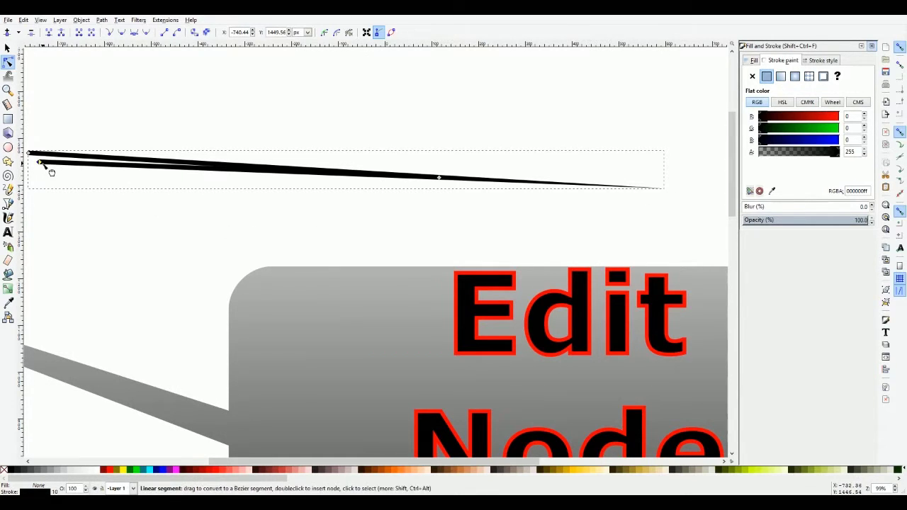
{"action": "left_click_drag", "start_coordinate": [40, 163], "coordinate": [71, 177]}
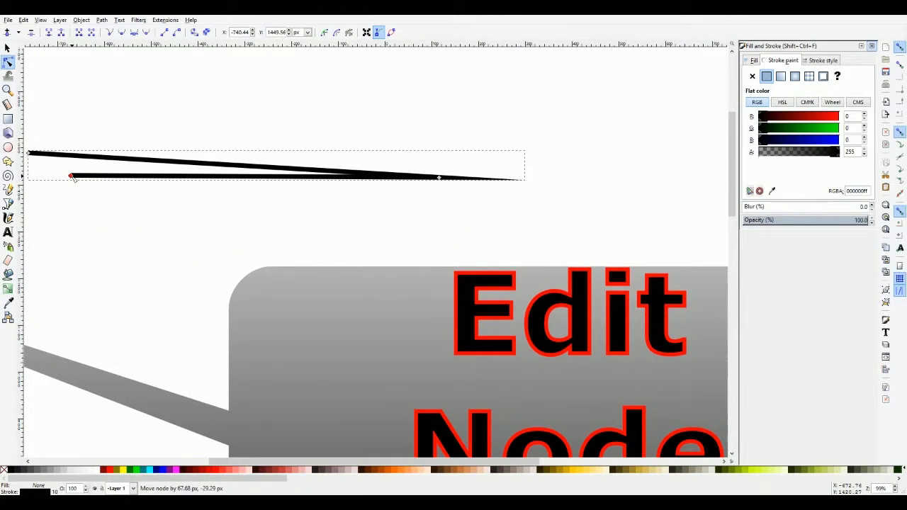
{"action": "left_click_drag", "start_coordinate": [72, 177], "coordinate": [95, 300]}
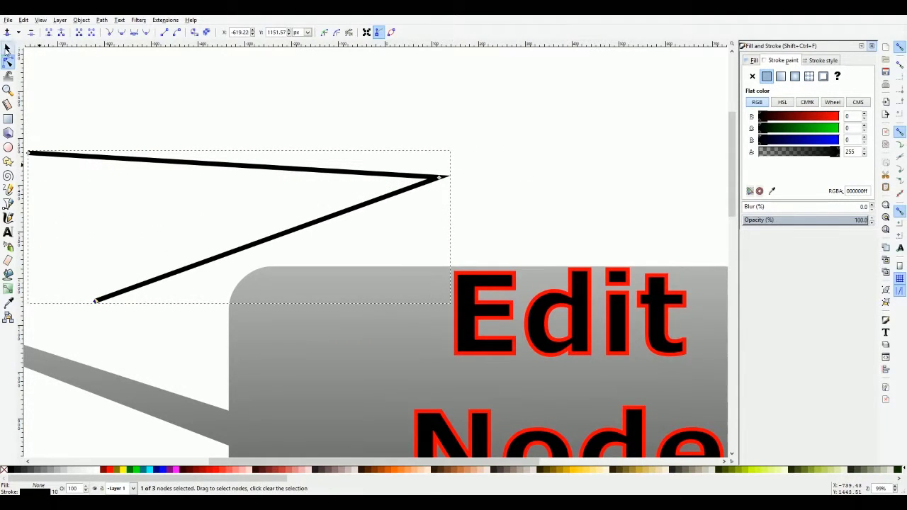
Delete the V-shaped practice path above the callout.
{"action": "left_click", "coordinate": [6, 48]}
{"action": "key", "text": "Delete"}
{"action": "key", "text": "minus"}
{"action": "key", "text": "minus"}
{"action": "key", "text": "minus"}
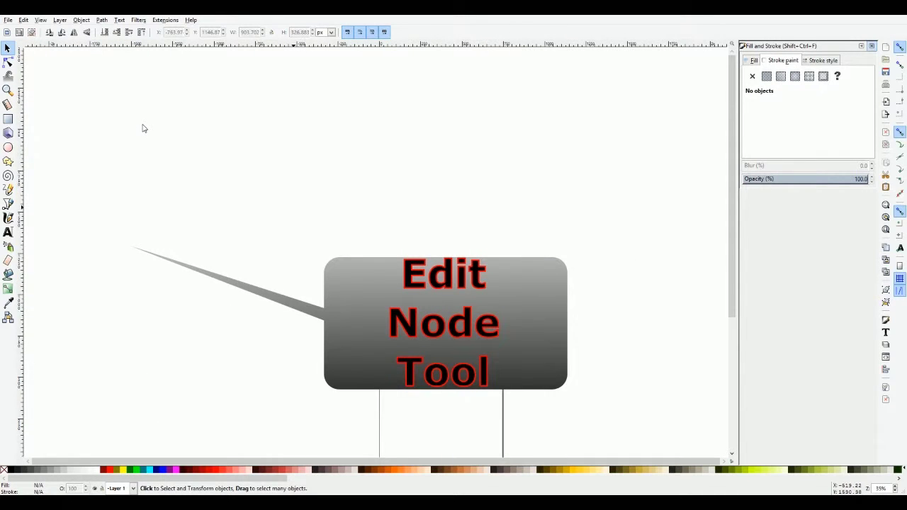
Select the callout and its text together and display their nodes with the node tool.
{"action": "scroll", "coordinate": [142, 128], "scroll_direction": "down", "scroll_amount": 2}
{"action": "key", "text": "plus"}
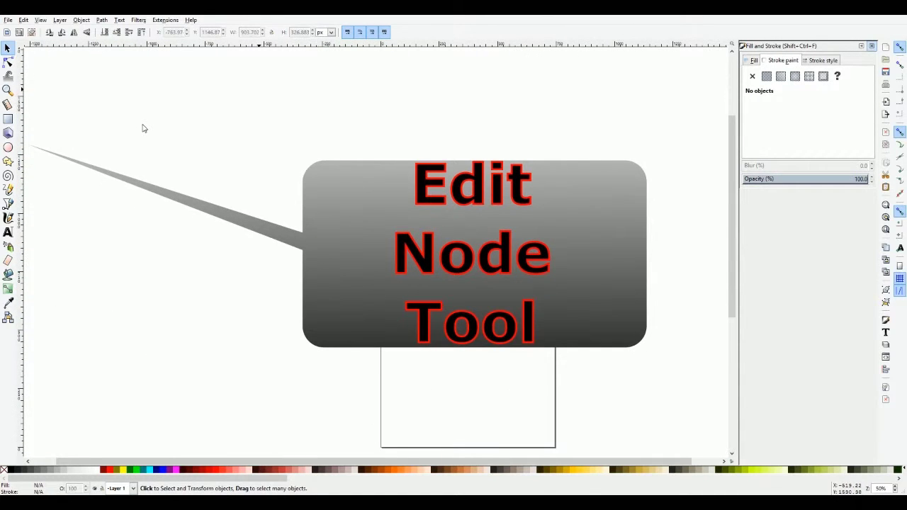
{"action": "key", "text": "minus"}
{"action": "left_click_drag", "start_coordinate": [77, 127], "coordinate": [640, 368]}
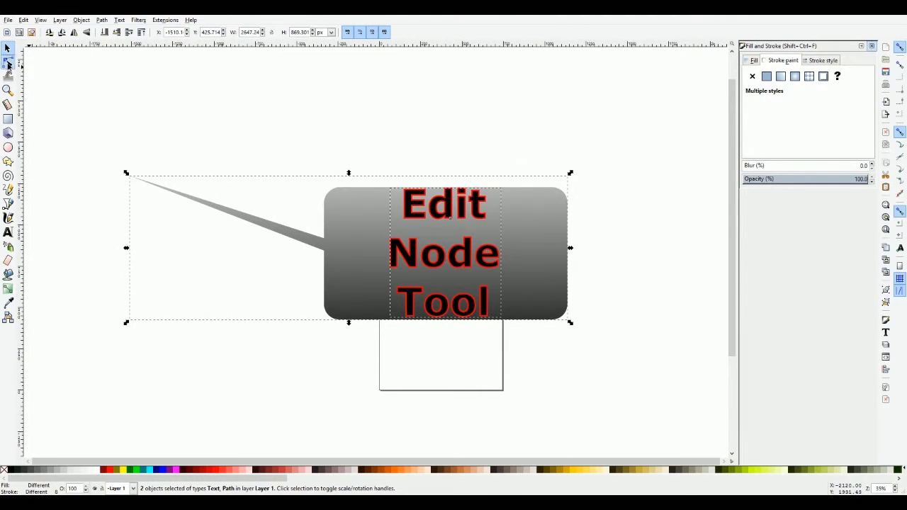
{"action": "left_click", "coordinate": [7, 62]}
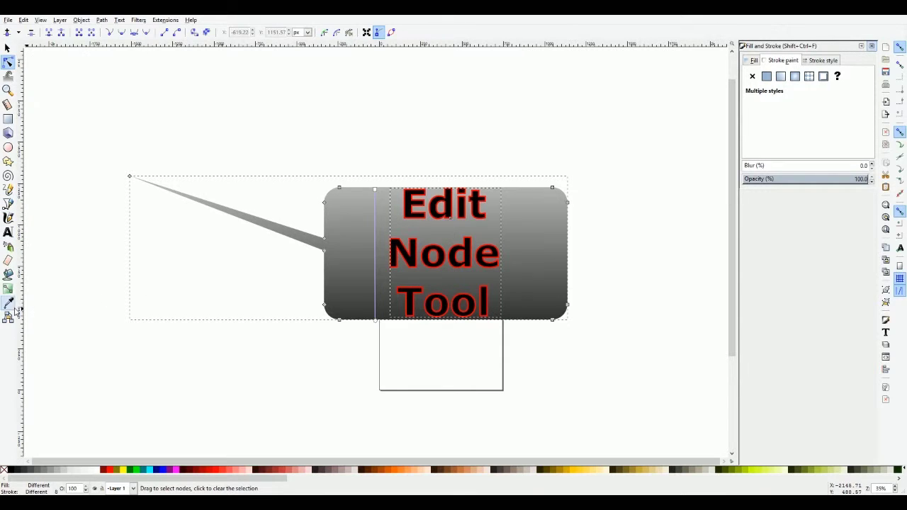
{"action": "scroll", "coordinate": [129, 277], "scroll_direction": "down", "scroll_amount": 1}
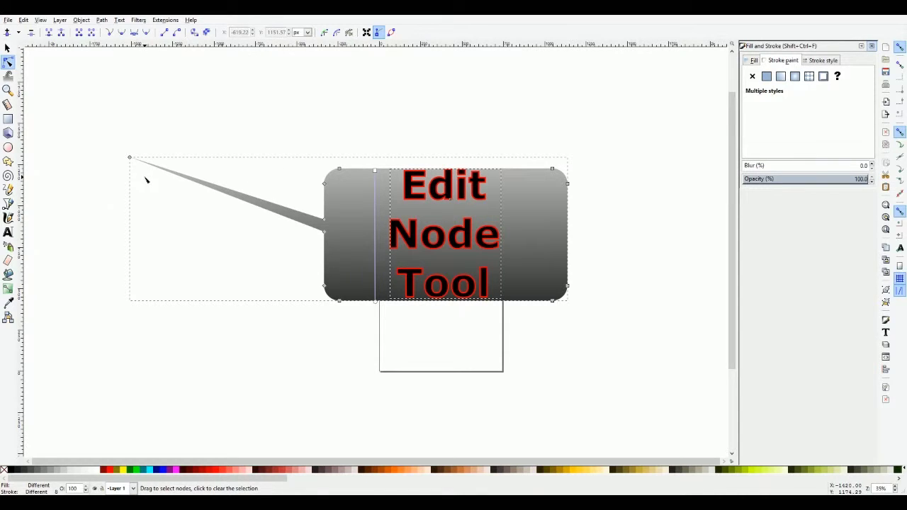
Remove the stroke paint from the "Edit Node Tool" text and clear the selection.
{"action": "left_click", "coordinate": [411, 187]}
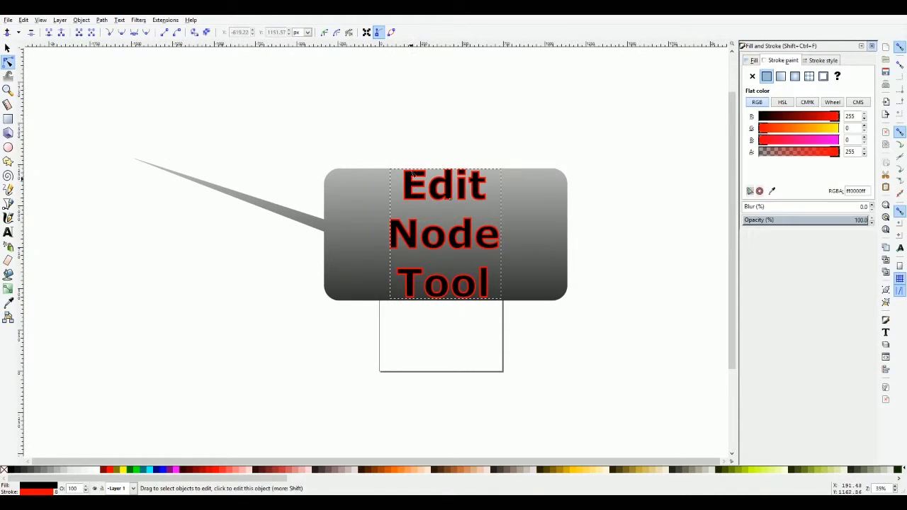
{"action": "left_click", "coordinate": [753, 77]}
{"action": "left_click", "coordinate": [482, 71]}
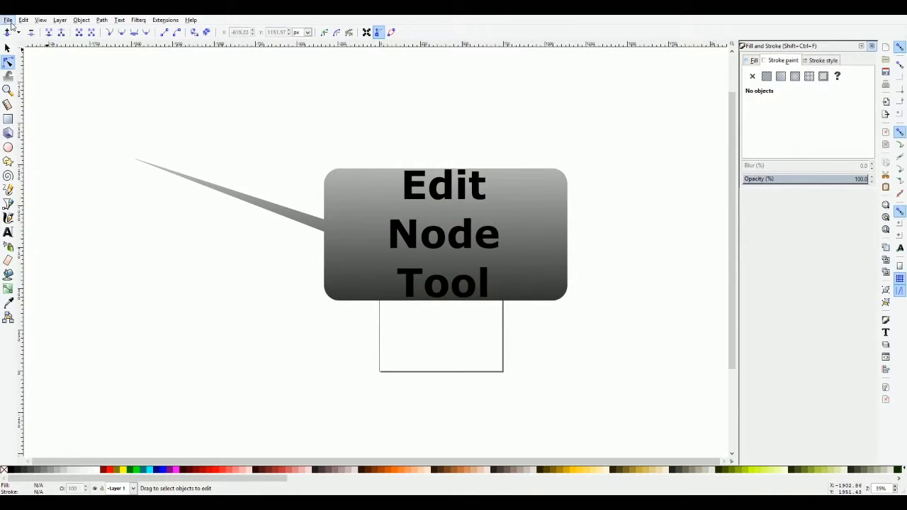
Select the callout and its text together, and leave Document Properties open with the Fill and Stroke settings closed.
{"action": "left_click", "coordinate": [10, 21]}
{"action": "left_click", "coordinate": [95, 97]}
{"action": "left_click", "coordinate": [7, 48]}
{"action": "left_click_drag", "start_coordinate": [127, 92], "coordinate": [679, 354]}
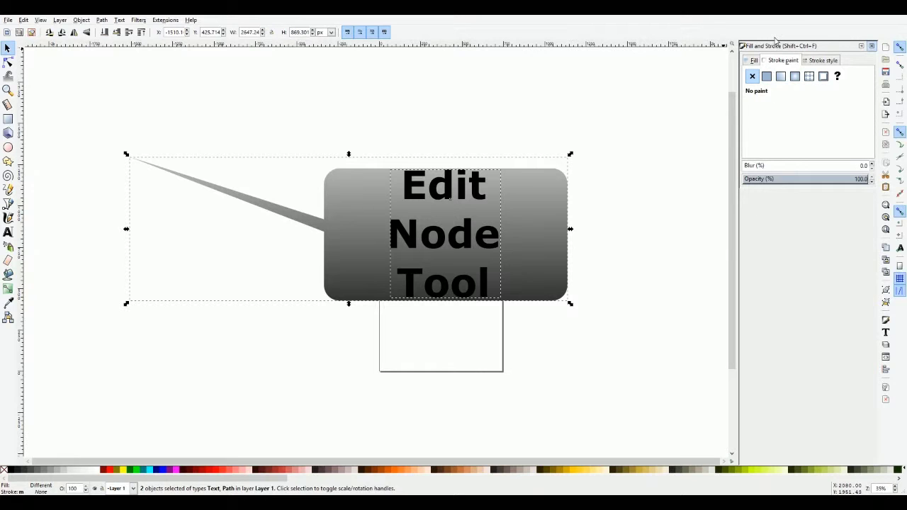
{"action": "mouse_move", "coordinate": [797, 55]}
{"action": "left_mouse_down"}
{"action": "mouse_move", "coordinate": [798, 83]}
{"action": "mouse_move", "coordinate": [851, 104]}
{"action": "left_mouse_up"}
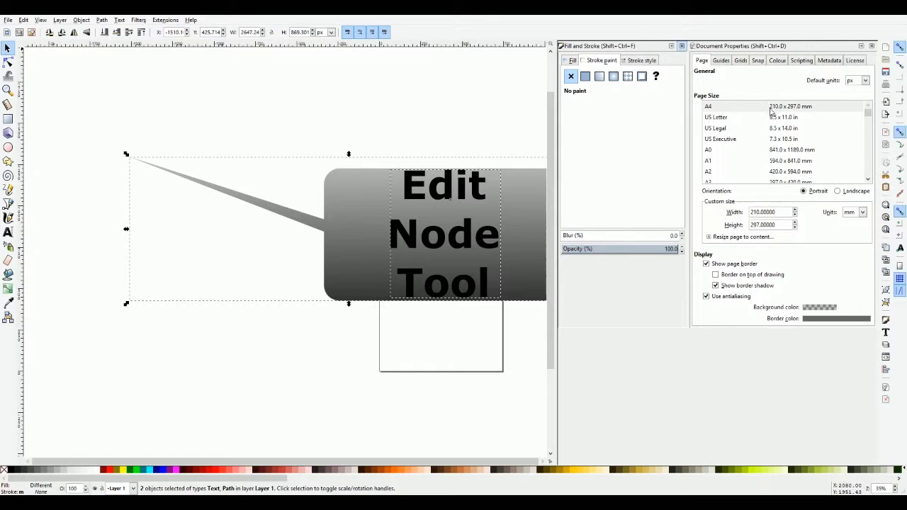
{"action": "left_click", "coordinate": [682, 45]}
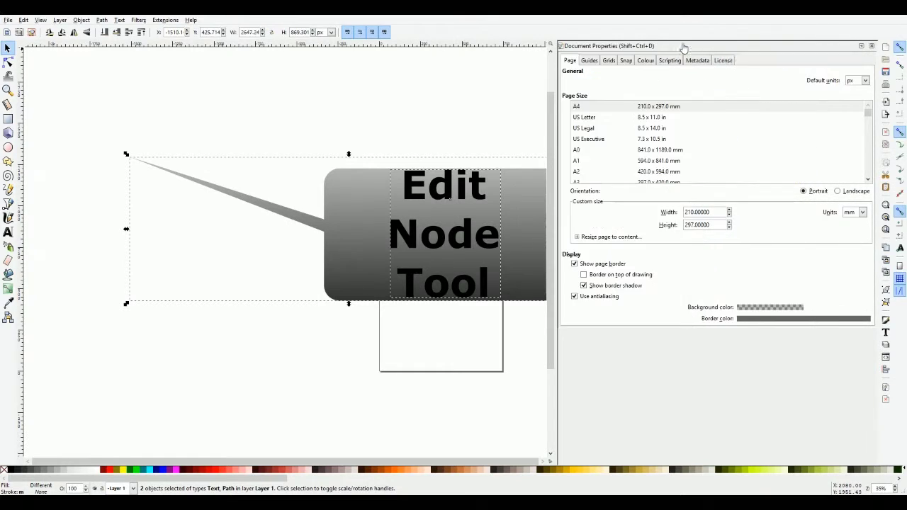
Resize the page to fit the selected callout and text, and close the document properties.
{"action": "left_click", "coordinate": [576, 238]}
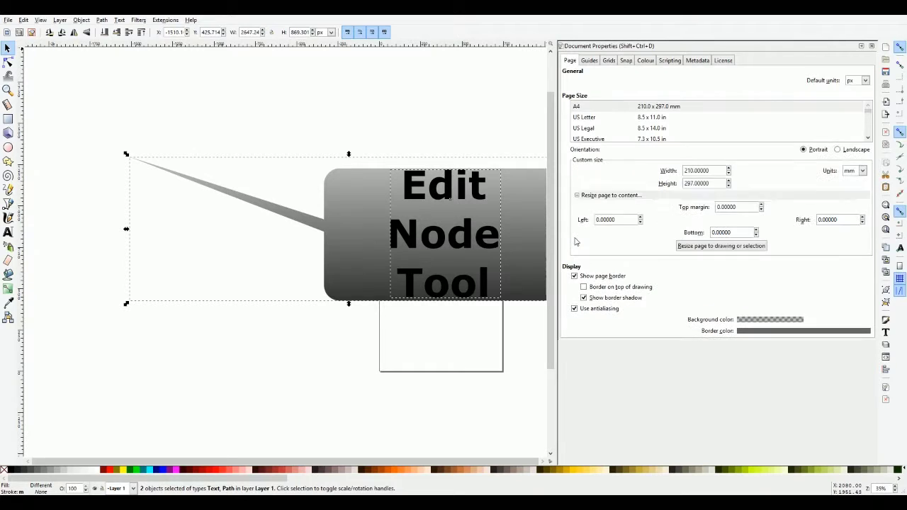
{"action": "left_click", "coordinate": [721, 246]}
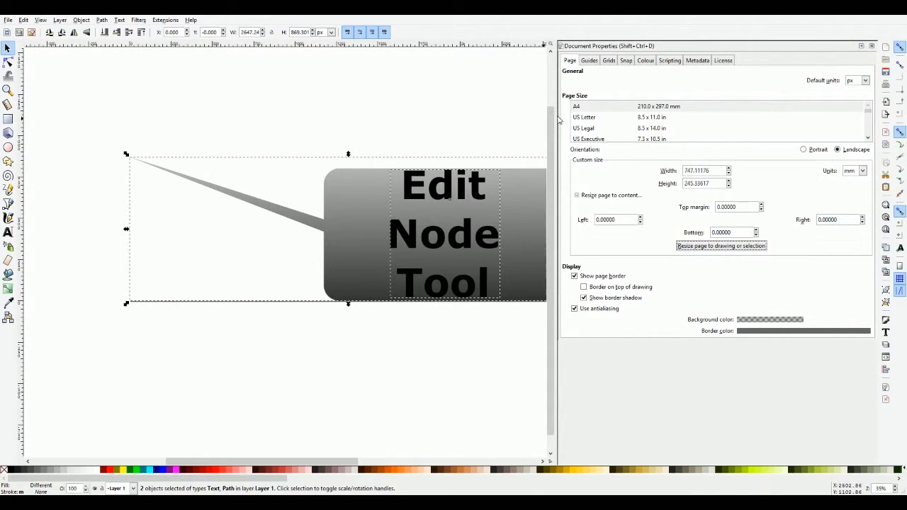
{"action": "left_click_drag", "start_coordinate": [553, 116], "coordinate": [688, 128]}
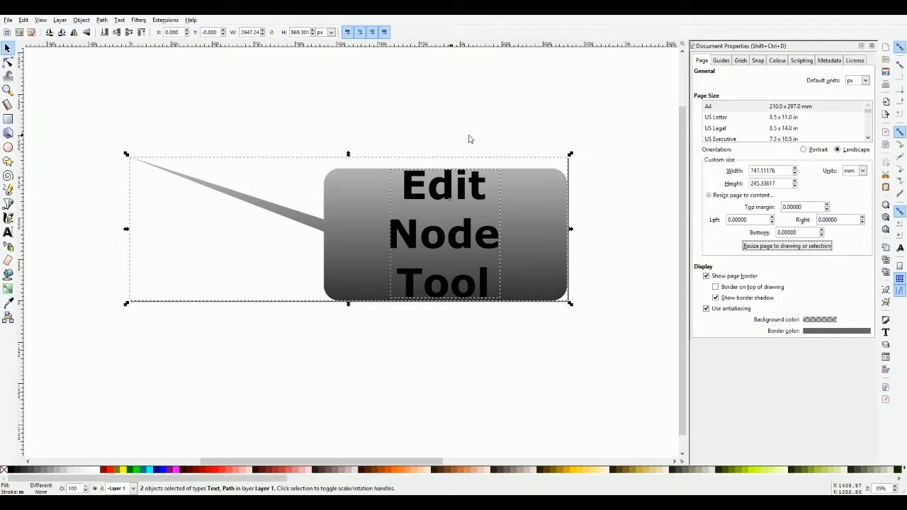
{"action": "left_click", "coordinate": [872, 46]}
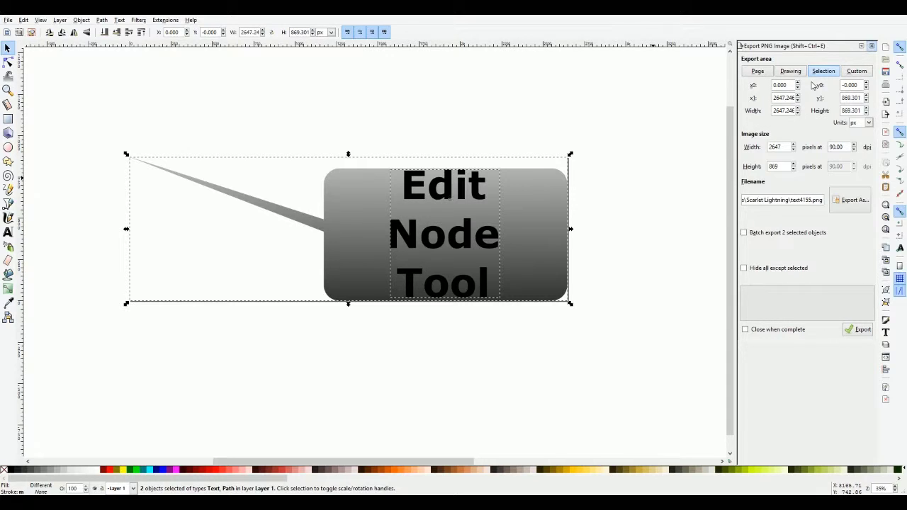
Compare the Page, Drawing and Custom export areas in the PNG export settings.
{"action": "left_click", "coordinate": [756, 73]}
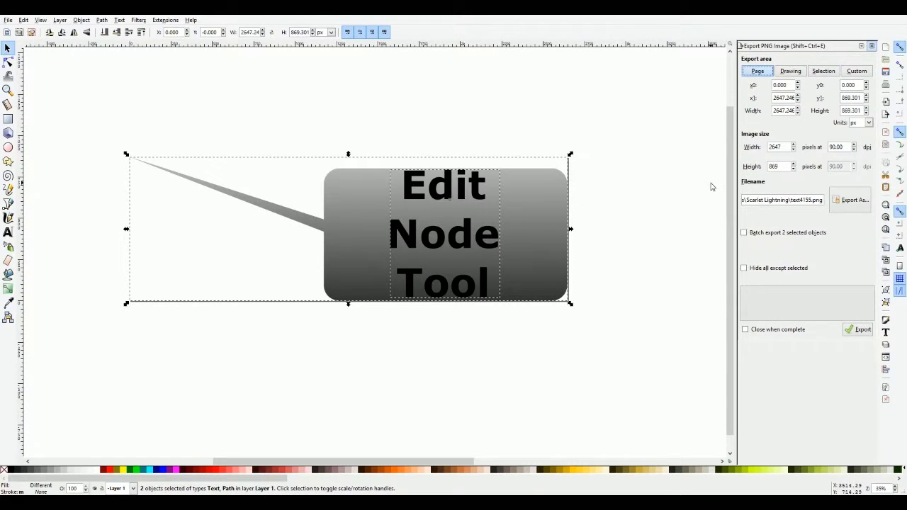
{"action": "left_click", "coordinate": [787, 74]}
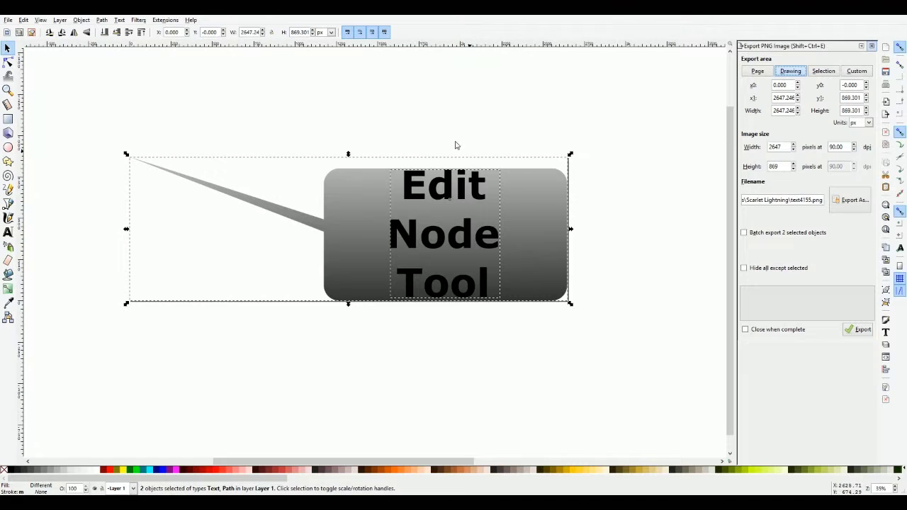
{"action": "left_click", "coordinate": [864, 72]}
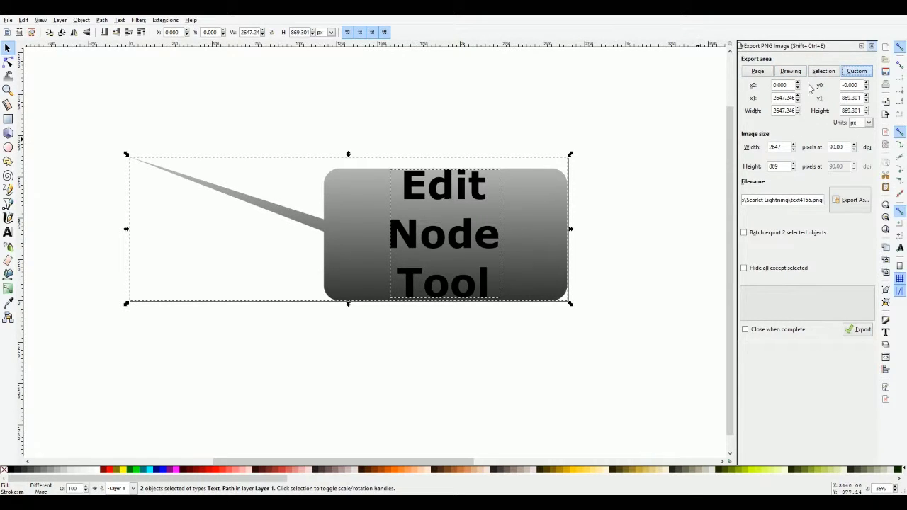
Set the PNG export area to the page, try a resolution of 200 dpi, and return it to 90 dpi.
{"action": "left_click", "coordinate": [763, 73]}
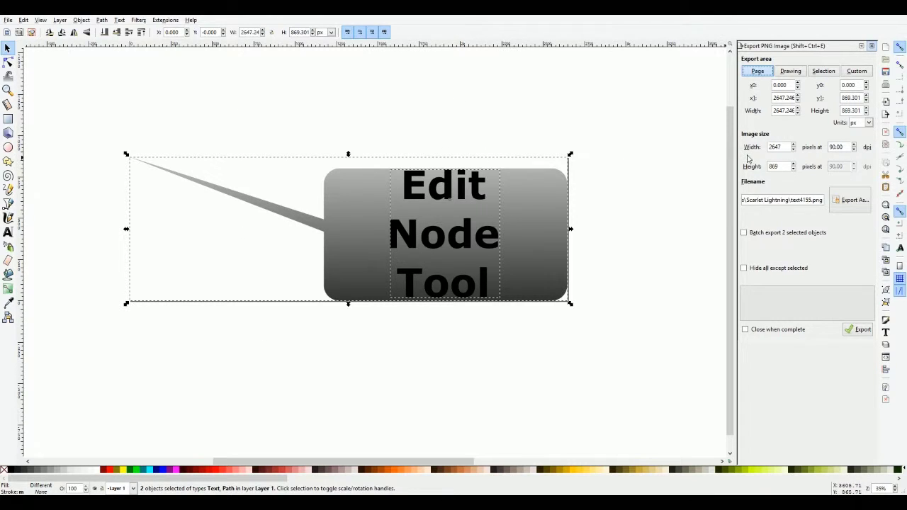
{"action": "double_click", "coordinate": [845, 147]}
{"action": "type", "text": "200"}
{"action": "left_click", "coordinate": [782, 149]}
{"action": "triple_click", "coordinate": [839, 147]}
{"action": "type", "text": "90"}
{"action": "key", "text": "Tab"}
Export the page to the Rasters folder as "Edit Node tolltip.png" and clear the selection.
{"action": "left_click", "coordinate": [844, 202]}
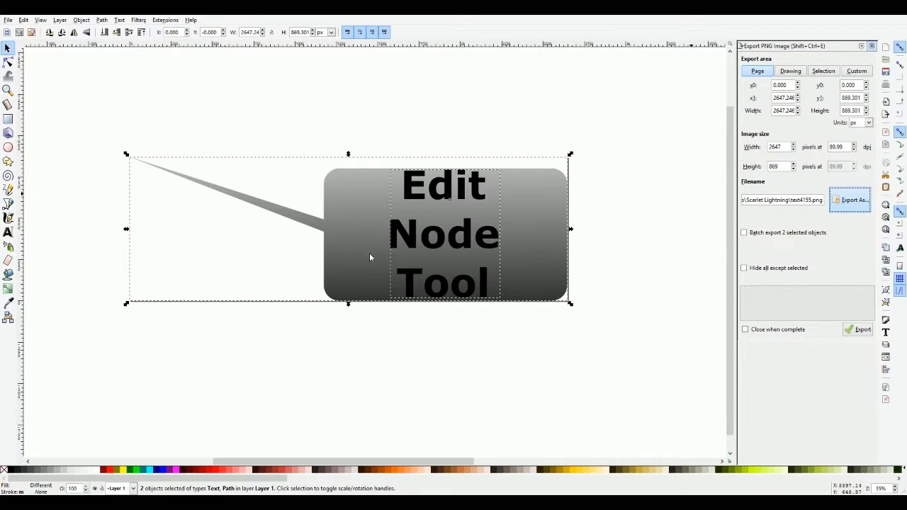
{"action": "left_click", "coordinate": [857, 331]}
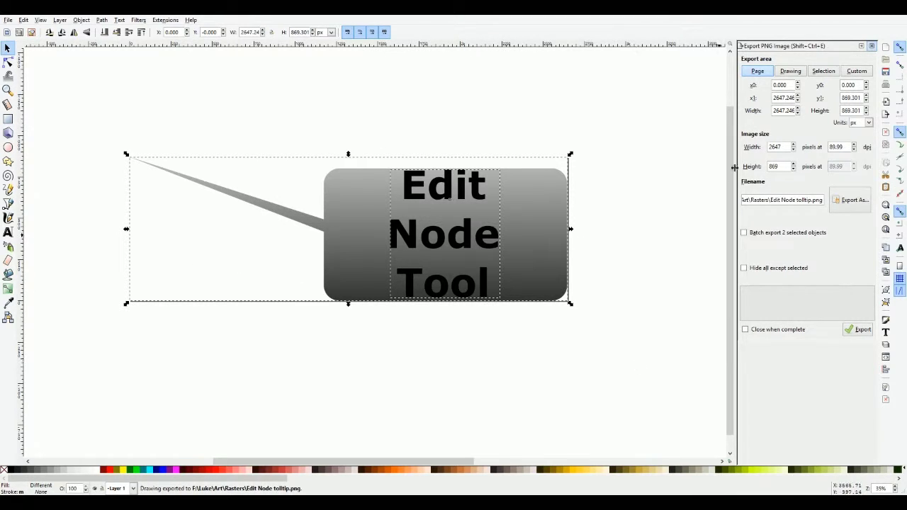
{"action": "left_click", "coordinate": [628, 170]}
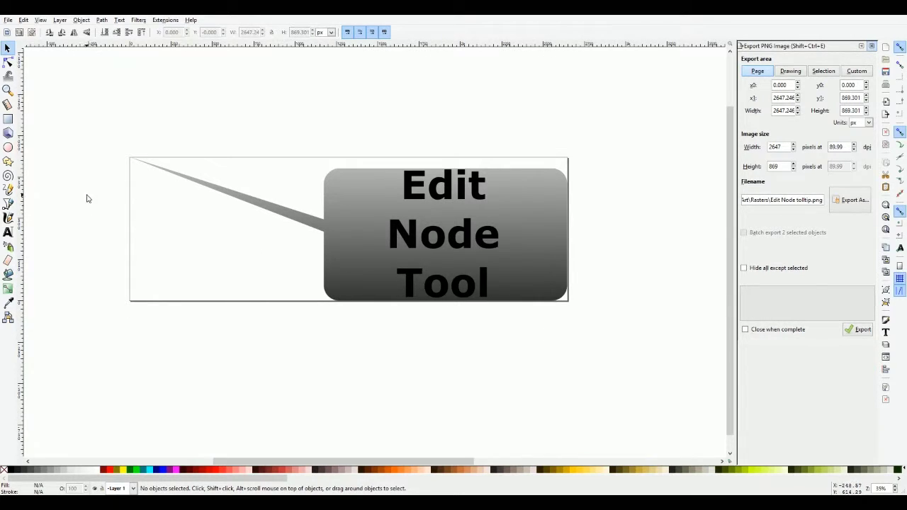
{"action": "left_click", "coordinate": [8, 232]}
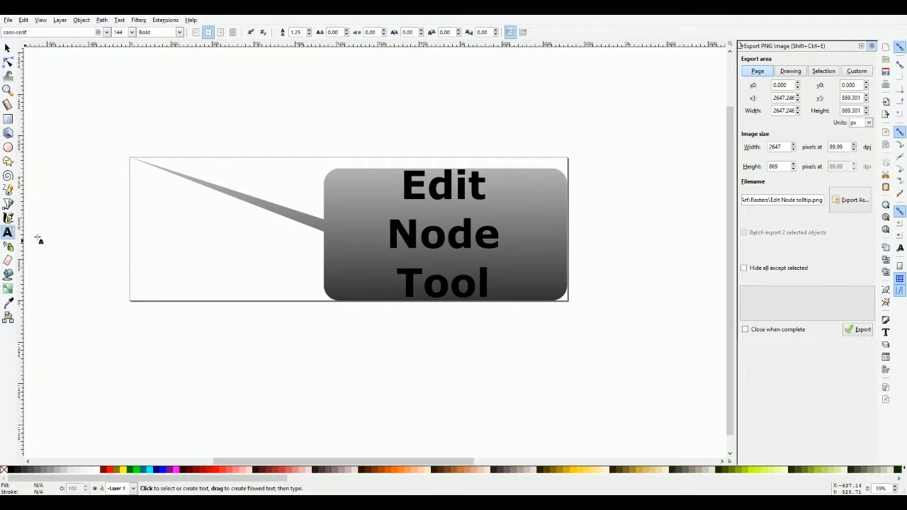
{"action": "left_click", "coordinate": [7, 47]}
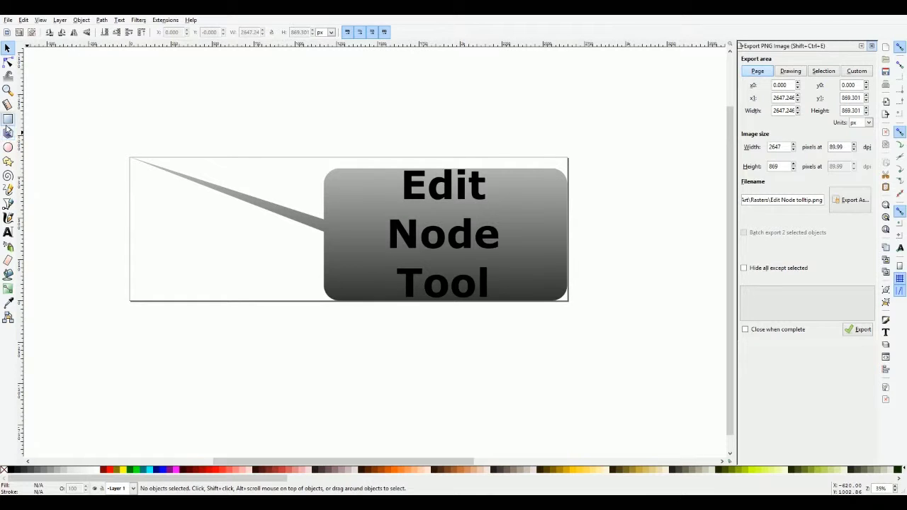
Draw a red rectangle about 297 by 289 px above the callout and reset its rounded corners to square.
{"action": "left_click", "coordinate": [7, 120]}
{"action": "left_click_drag", "start_coordinate": [180, 82], "coordinate": [228, 128]}
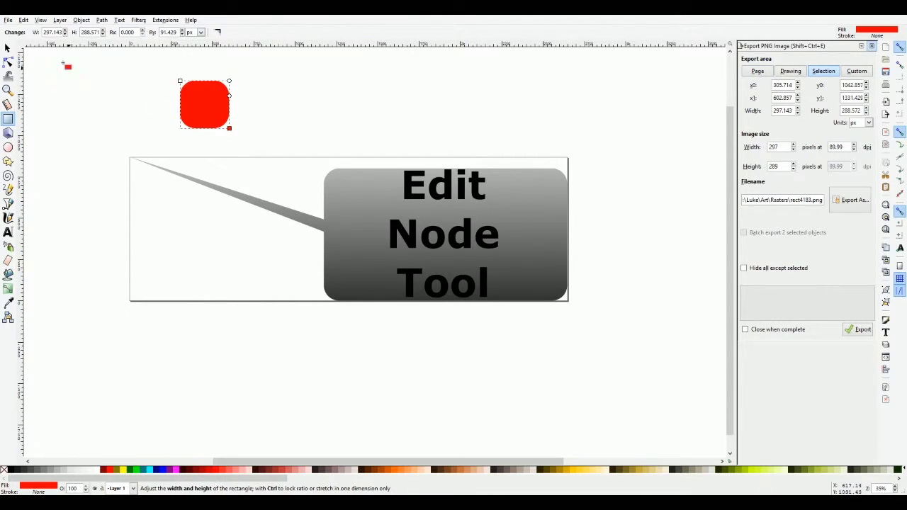
{"action": "left_click", "coordinate": [217, 32]}
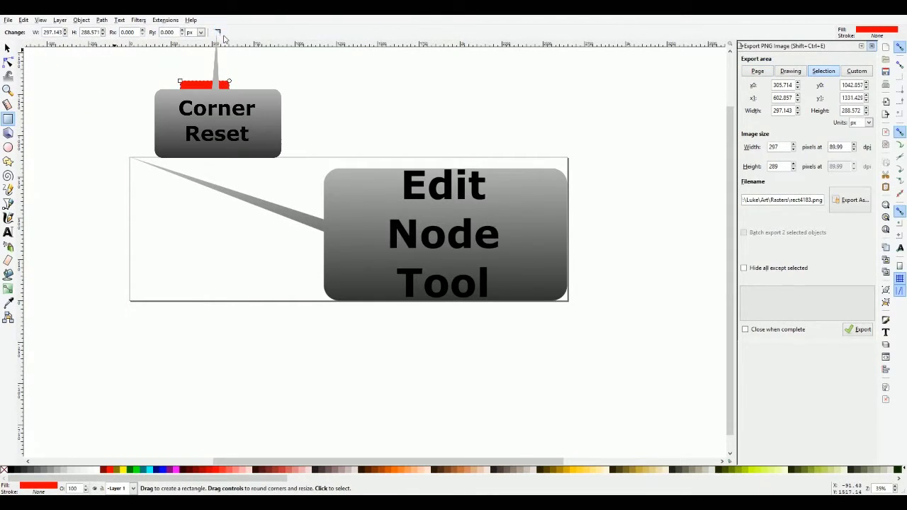
Duplicate the red square and stamp further copies of it at scattered positions above the page.
{"action": "left_click", "coordinate": [6, 48]}
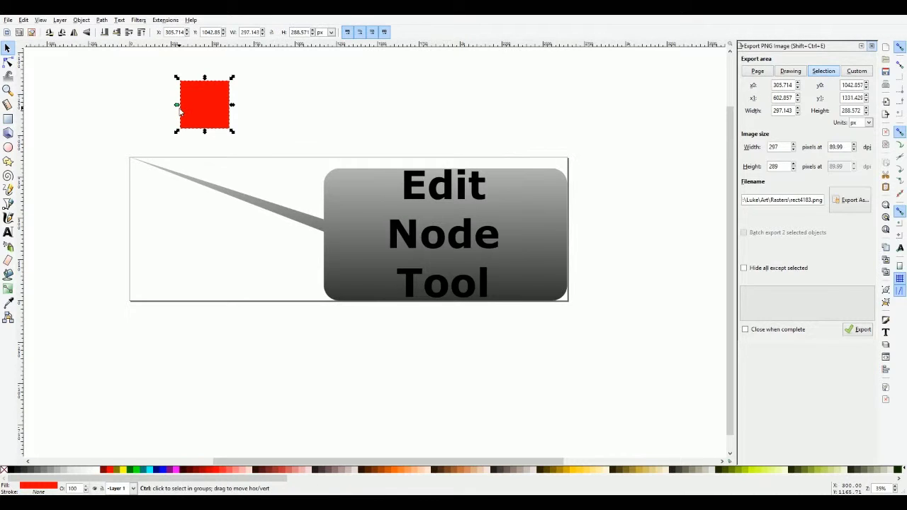
{"action": "key", "text": "ctrl+d"}
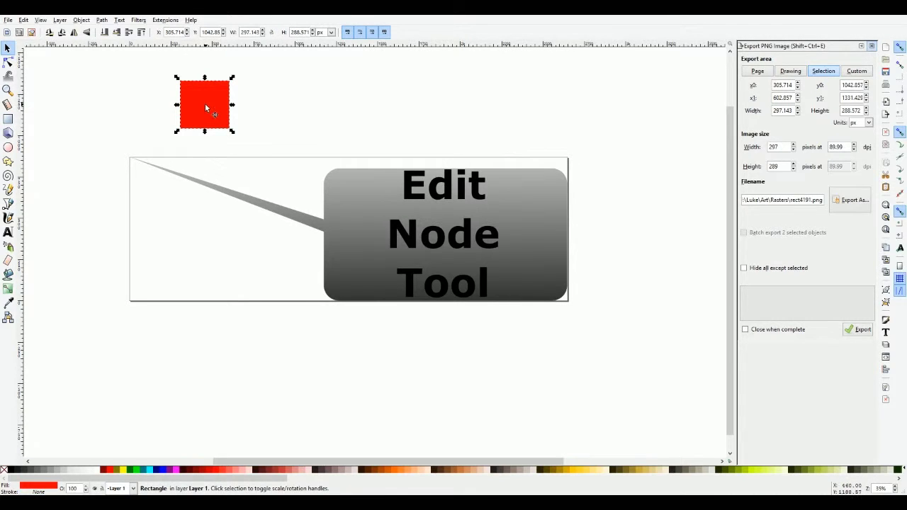
{"action": "key", "text": "space"}
{"action": "mouse_move", "coordinate": [205, 103]}
{"action": "left_mouse_down"}
{"action": "mouse_move", "coordinate": [356, 105]}
{"action": "mouse_move", "coordinate": [273, 89]}
{"action": "mouse_move", "coordinate": [170, 126]}
{"action": "mouse_move", "coordinate": [126, 126]}
{"action": "left_mouse_up"}
{"action": "key", "text": "space"}
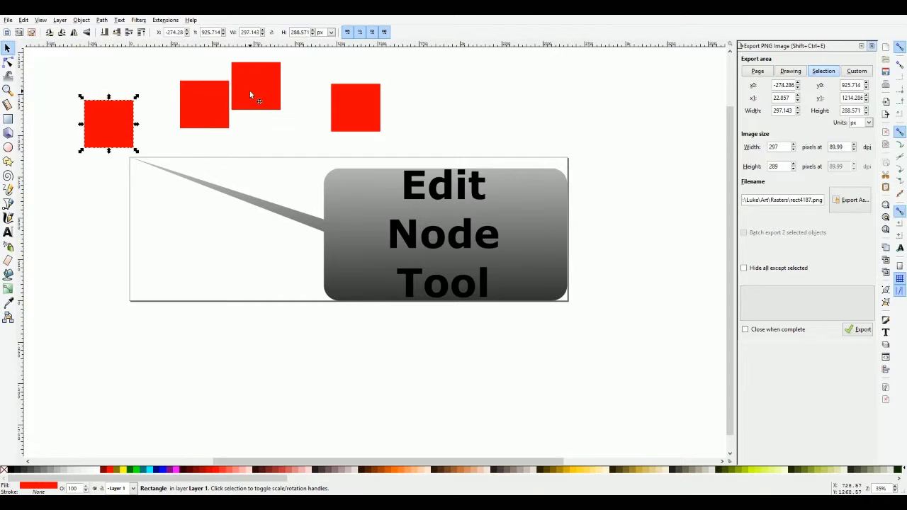
{"action": "left_click_drag", "start_coordinate": [249, 91], "coordinate": [245, 108]}
Select all the red squares above the callout and delete them.
{"action": "left_click_drag", "start_coordinate": [49, 63], "coordinate": [429, 156]}
{"action": "key", "text": "Delete"}
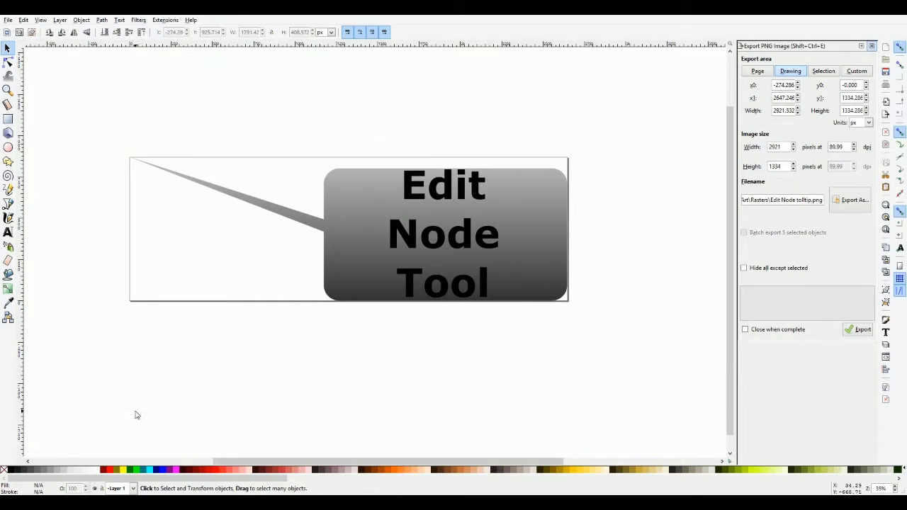
{"action": "left_click", "coordinate": [192, 435]}
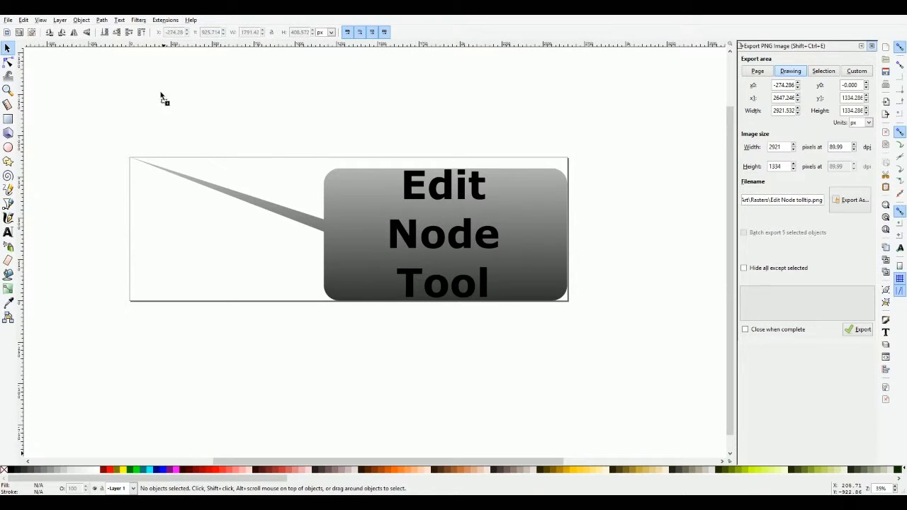
Import four 1280 by 720 px spacecraft screenshots and snap them corner to corner into a two-by-two grid.
{"action": "left_click_drag", "start_coordinate": [160, 97], "coordinate": [152, 94]}
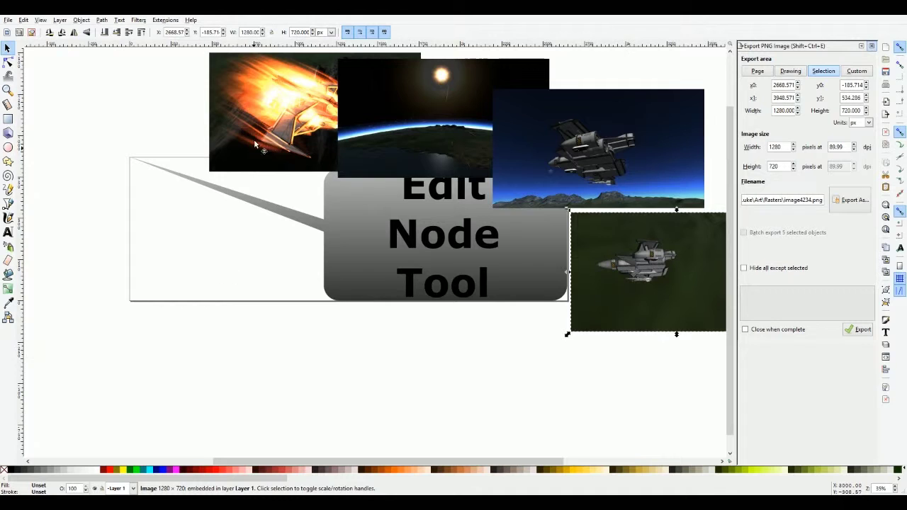
{"action": "left_click_drag", "start_coordinate": [254, 143], "coordinate": [217, 237]}
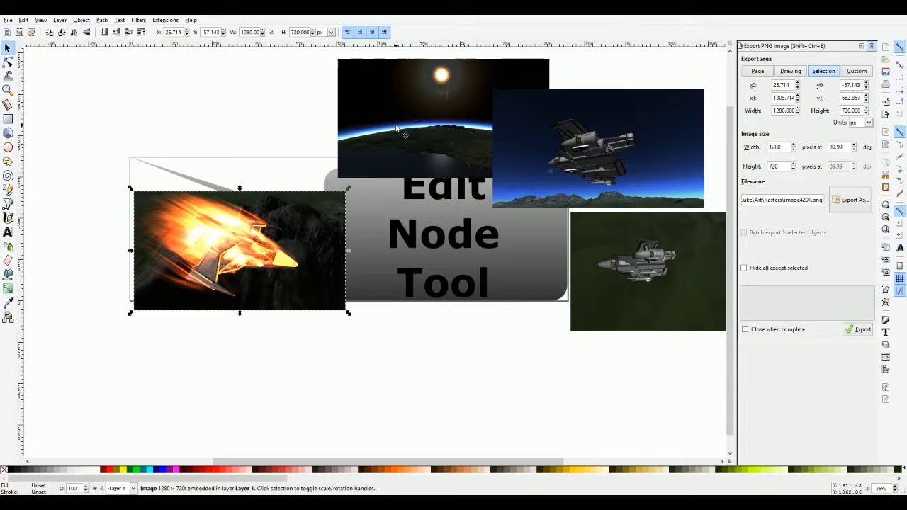
{"action": "left_click_drag", "start_coordinate": [385, 121], "coordinate": [398, 252]}
{"action": "left_click_drag", "start_coordinate": [580, 147], "coordinate": [221, 367]}
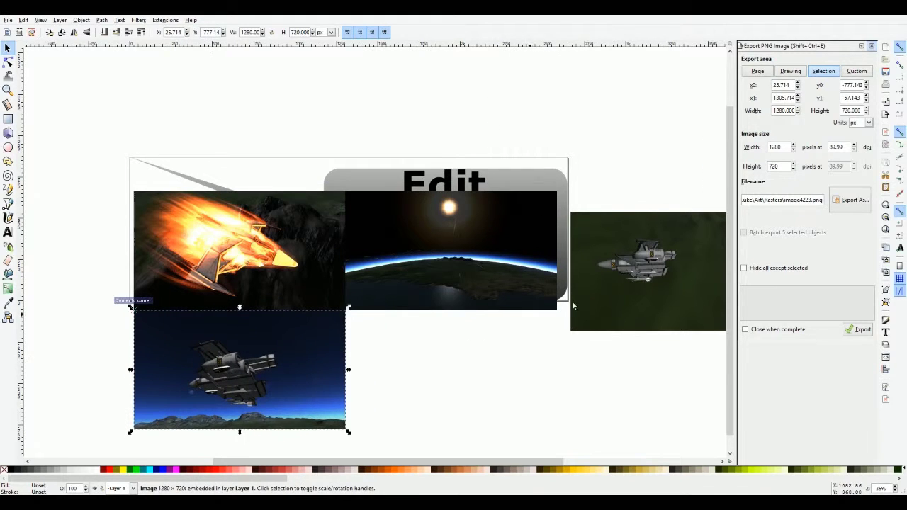
{"action": "left_click_drag", "start_coordinate": [695, 267], "coordinate": [464, 367]}
{"action": "scroll", "coordinate": [645, 359], "scroll_direction": "down", "scroll_amount": 1}
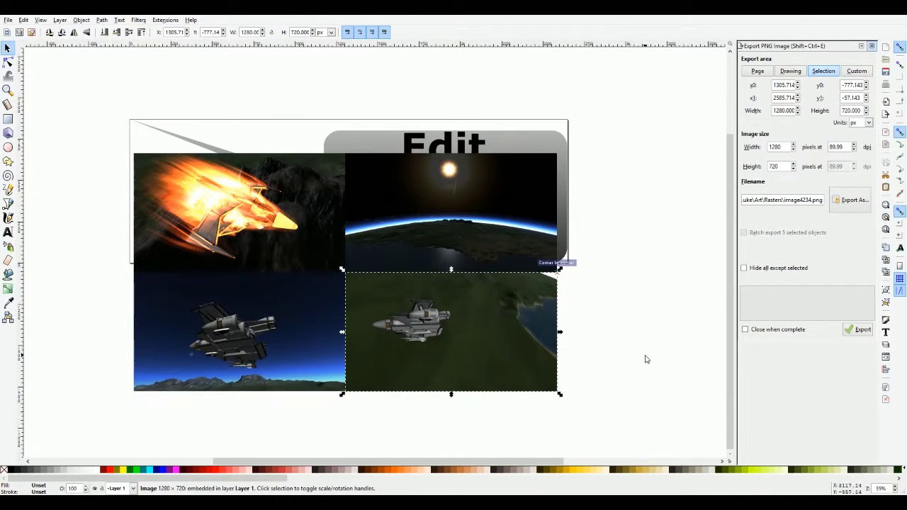
Delete the gradient callout and its "Edit Node Tool" text from behind the images.
{"action": "left_click_drag", "start_coordinate": [605, 426], "coordinate": [270, 115]}
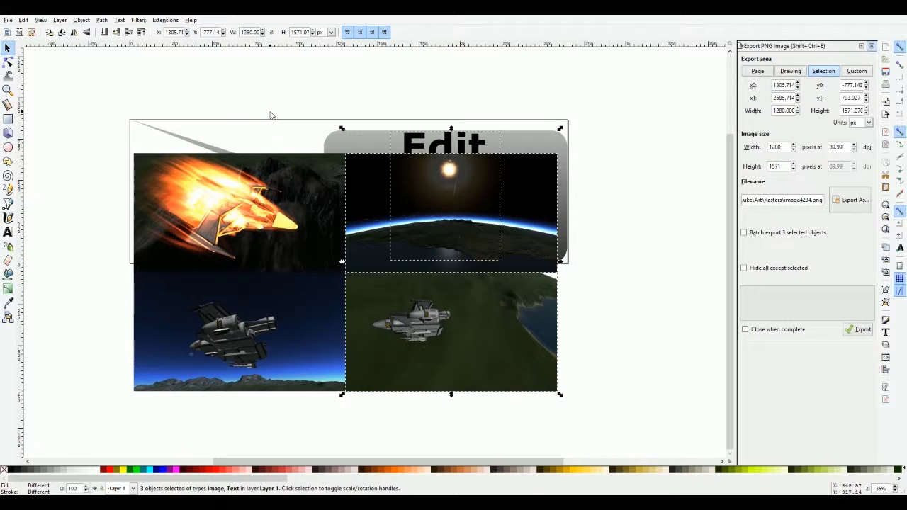
{"action": "left_click", "coordinate": [292, 125]}
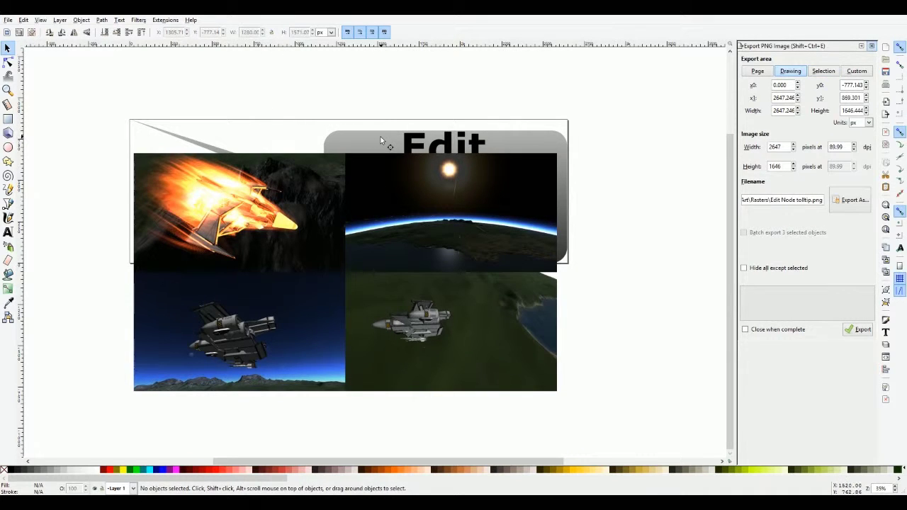
{"action": "left_click", "coordinate": [419, 142]}
{"action": "key", "text": "Delete"}
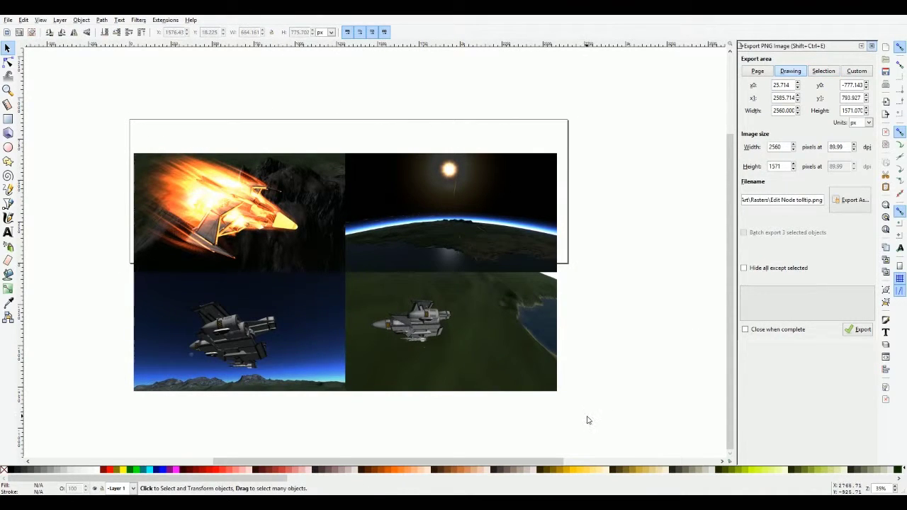
Nudge the two right-hand images about 6 px to the right to open a thin vertical gap.
{"action": "left_click_drag", "start_coordinate": [587, 417], "coordinate": [316, 97]}
{"action": "key", "text": "alt"}
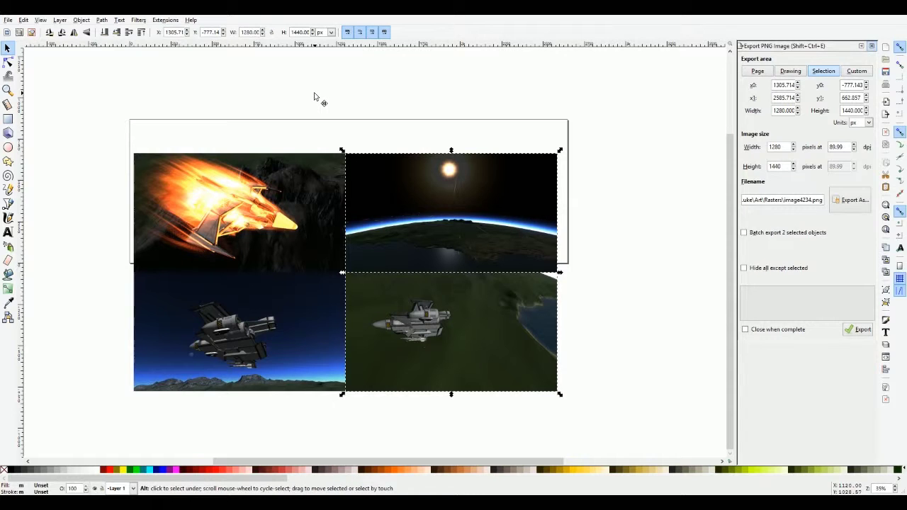
{"action": "key", "text": "alt+Right"}
{"action": "key", "text": "alt+Right"}
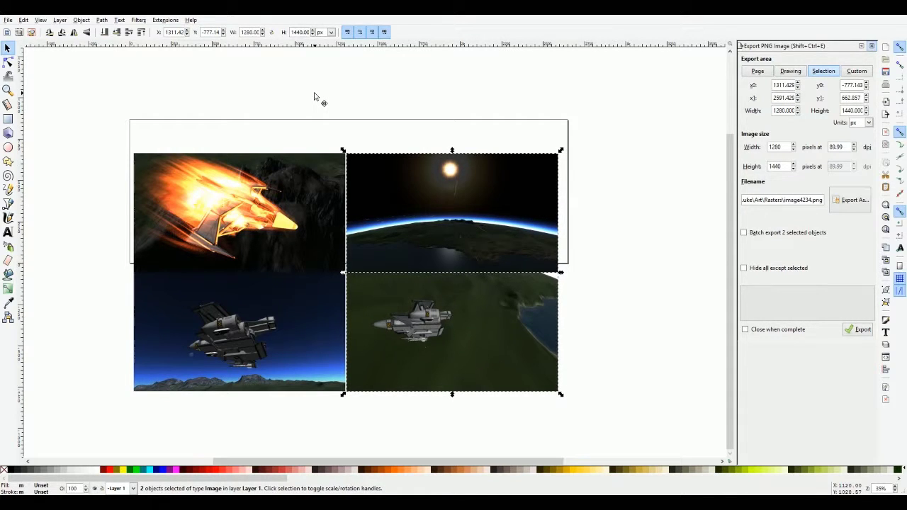
Nudge the two lower images down about 6 px to open a matching horizontal gap, and clear the selection.
{"action": "left_click_drag", "start_coordinate": [83, 228], "coordinate": [621, 437]}
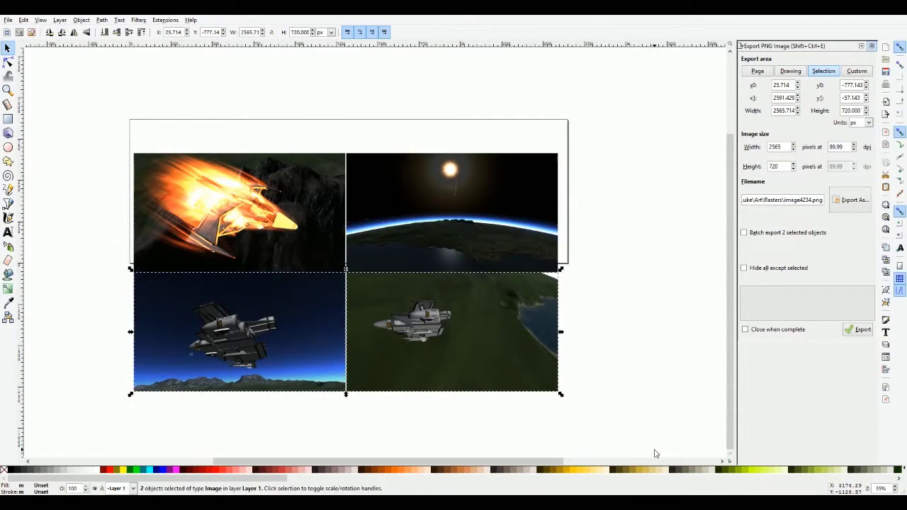
{"action": "key", "text": "alt"}
{"action": "key", "text": "Escape"}
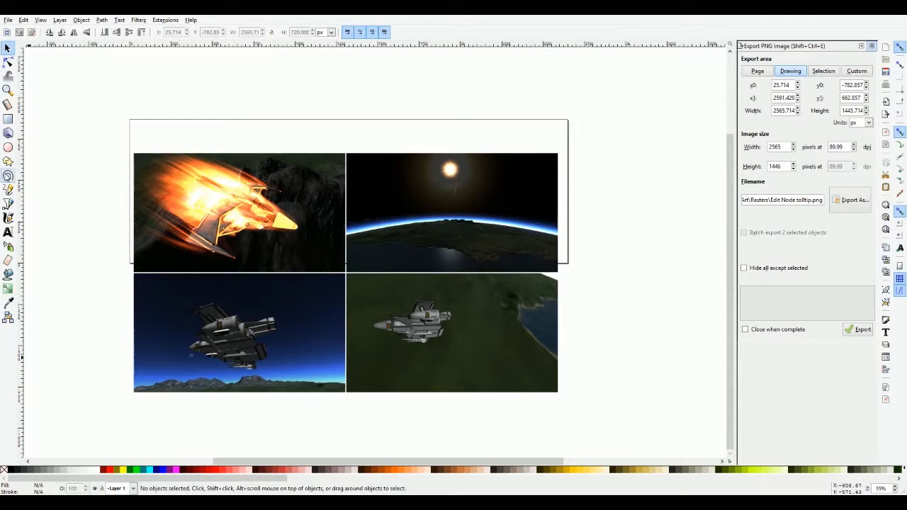
Draw a light grey rectangle about 2857 by 1617 px covering all four images and keep it selected.
{"action": "left_click", "coordinate": [8, 118]}
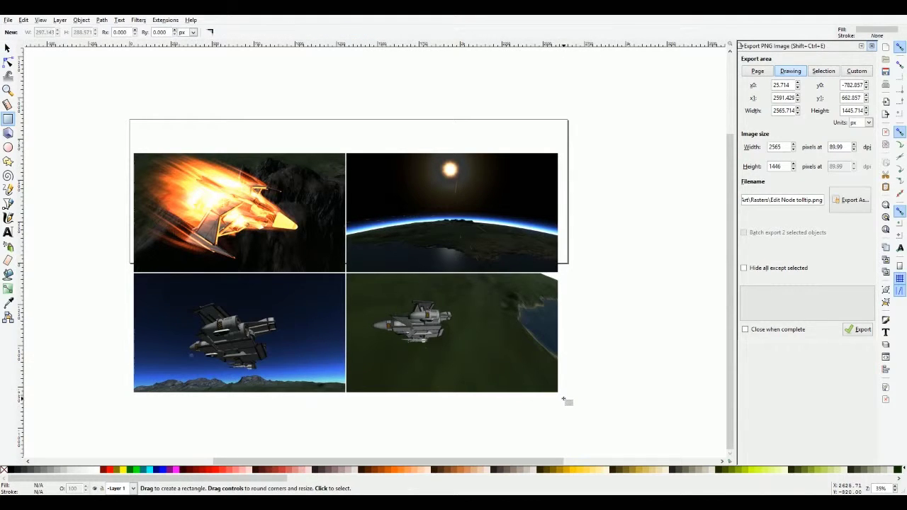
{"action": "mouse_move", "coordinate": [564, 399]}
{"action": "left_mouse_down"}
{"action": "mouse_move", "coordinate": [419, 305]}
{"action": "mouse_move", "coordinate": [85, 125]}
{"action": "left_mouse_up"}
{"action": "left_click", "coordinate": [8, 48]}
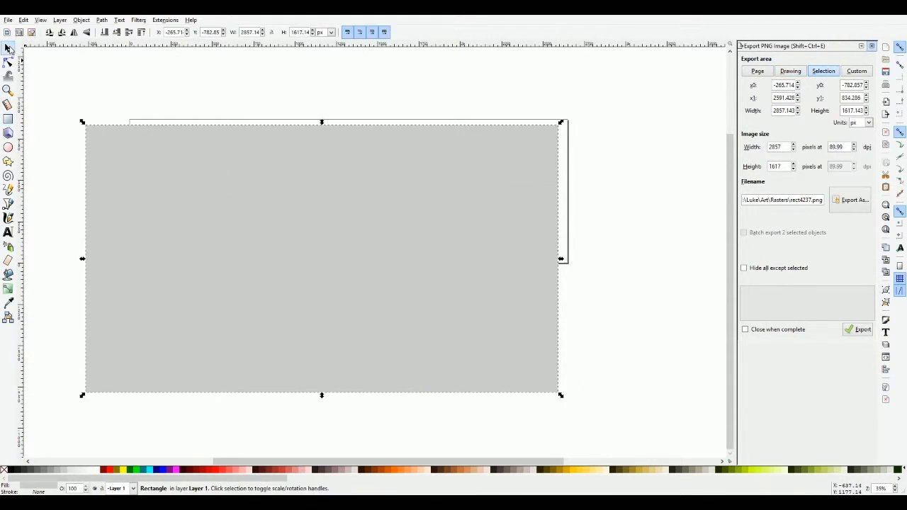
Lower the grey rectangle behind the four images and stretch its left edge outward to a width of about 3280 px.
{"action": "key", "text": "Page_Down"}
{"action": "key", "text": "Page_Down"}
{"action": "key", "text": "Page_Down"}
{"action": "key", "text": "Page_Down"}
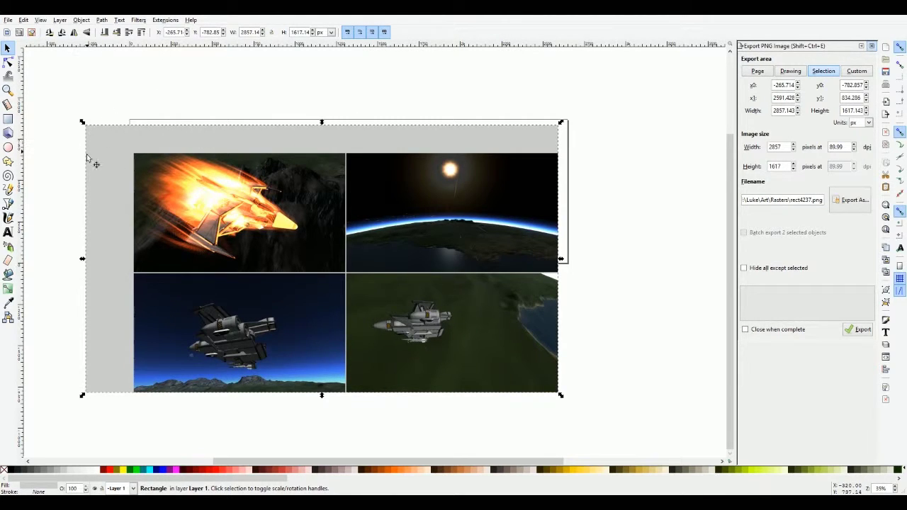
{"action": "left_click_drag", "start_coordinate": [82, 259], "coordinate": [23, 258]}
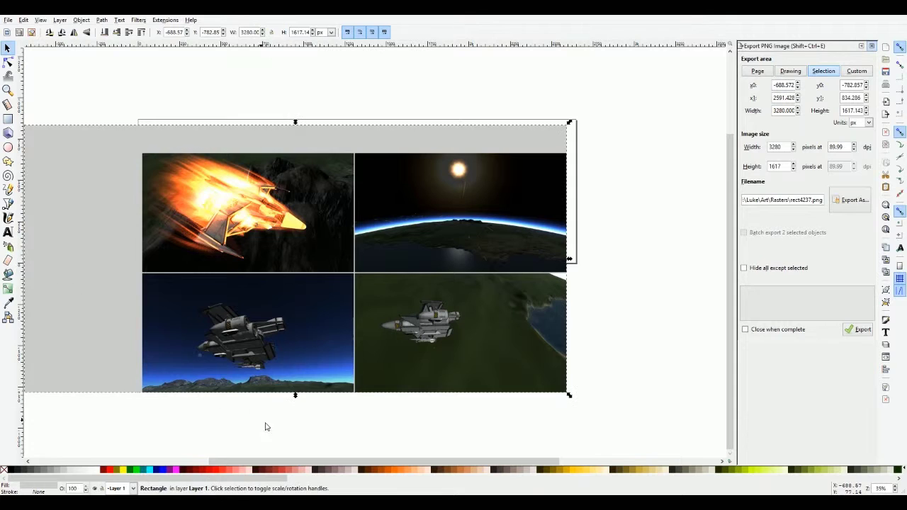
{"action": "left_click_drag", "start_coordinate": [276, 462], "coordinate": [179, 461]}
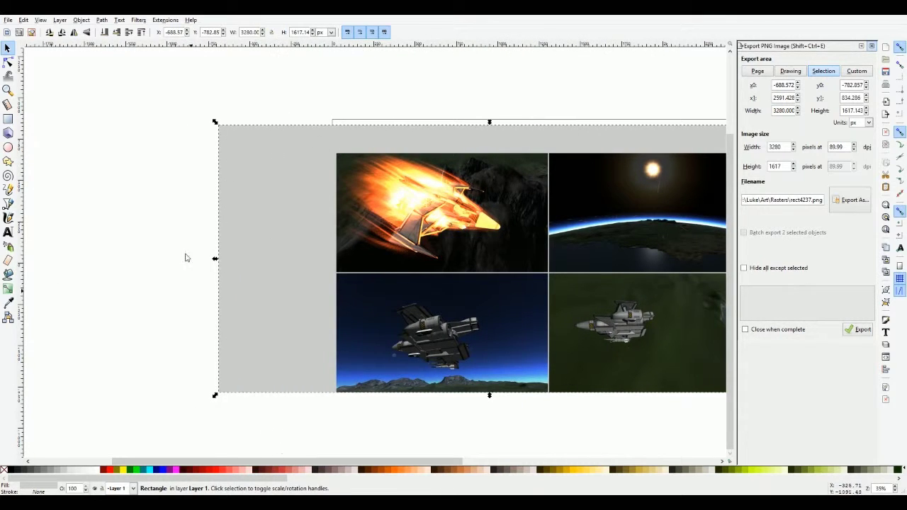
Delete the four images together with the grey background rectangle, leaving the page empty.
{"action": "mouse_move", "coordinate": [144, 78]}
{"action": "left_mouse_down"}
{"action": "mouse_move", "coordinate": [546, 407]}
{"action": "mouse_move", "coordinate": [723, 448]}
{"action": "mouse_move", "coordinate": [566, 424]}
{"action": "mouse_move", "coordinate": [628, 435]}
{"action": "left_mouse_up"}
{"action": "key", "text": "Delete"}
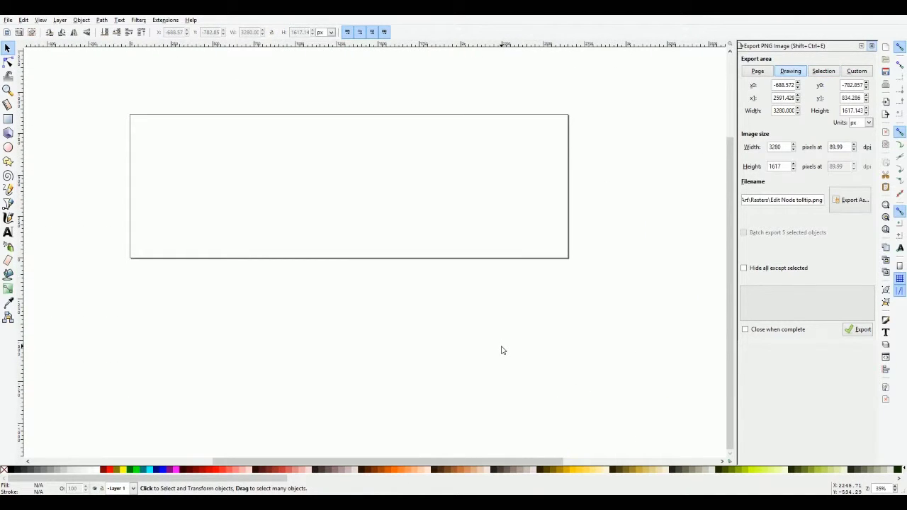
{"action": "scroll", "coordinate": [502, 389], "scroll_direction": "up", "scroll_amount": 2}
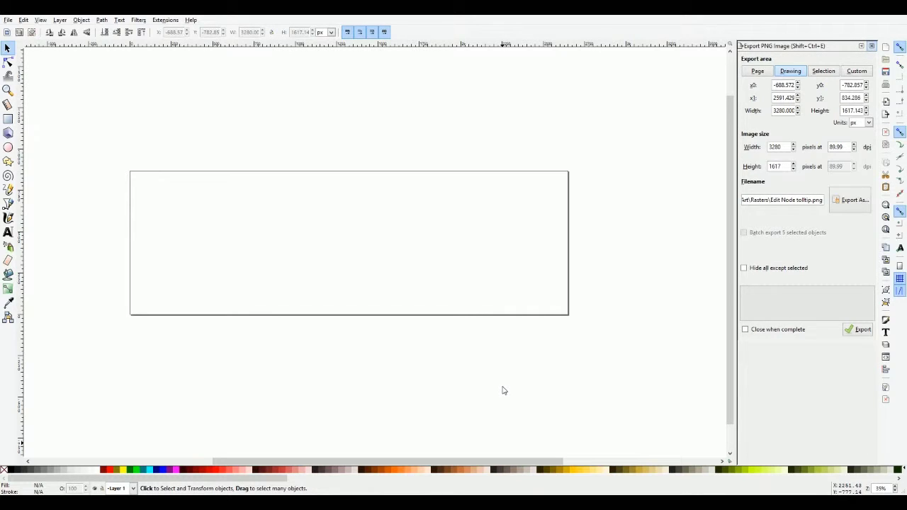
{"action": "left_click_drag", "start_coordinate": [401, 466], "coordinate": [385, 464]}
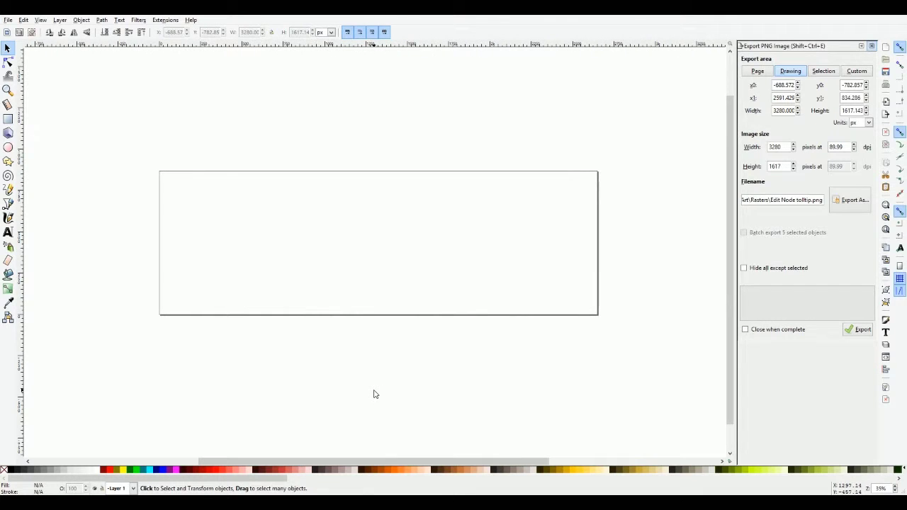